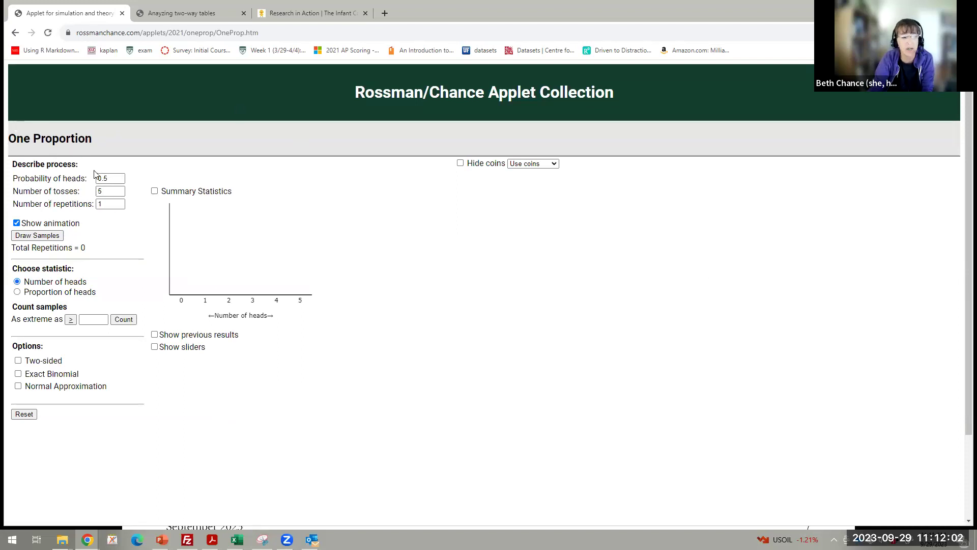
Step: Set the number of tosses to 16 and draw two animated samples, one repetition at a time
click(109, 190)
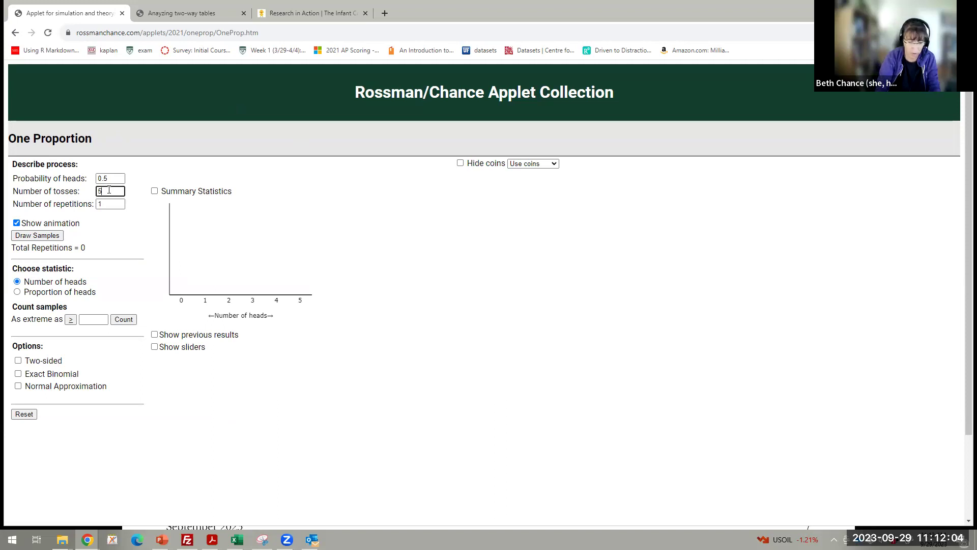
text(16)
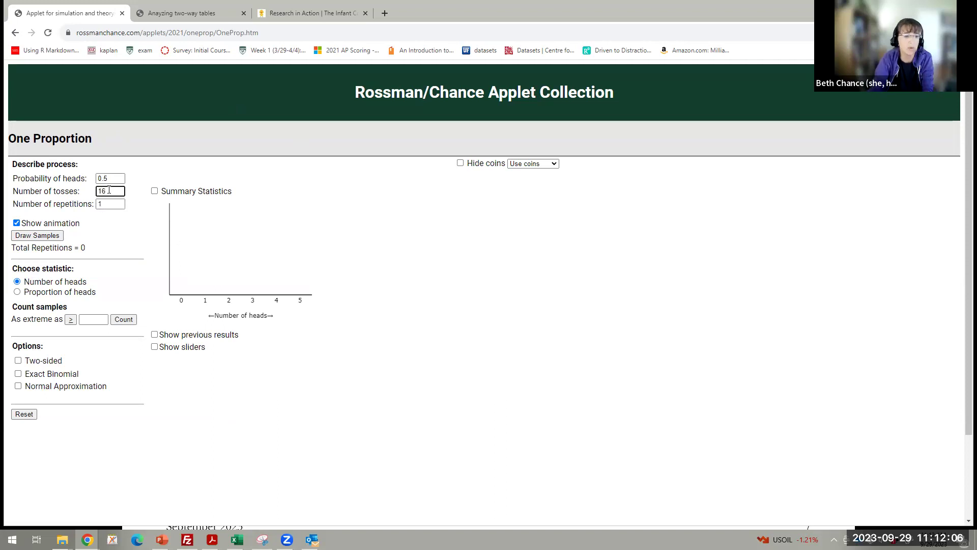
click(30, 235)
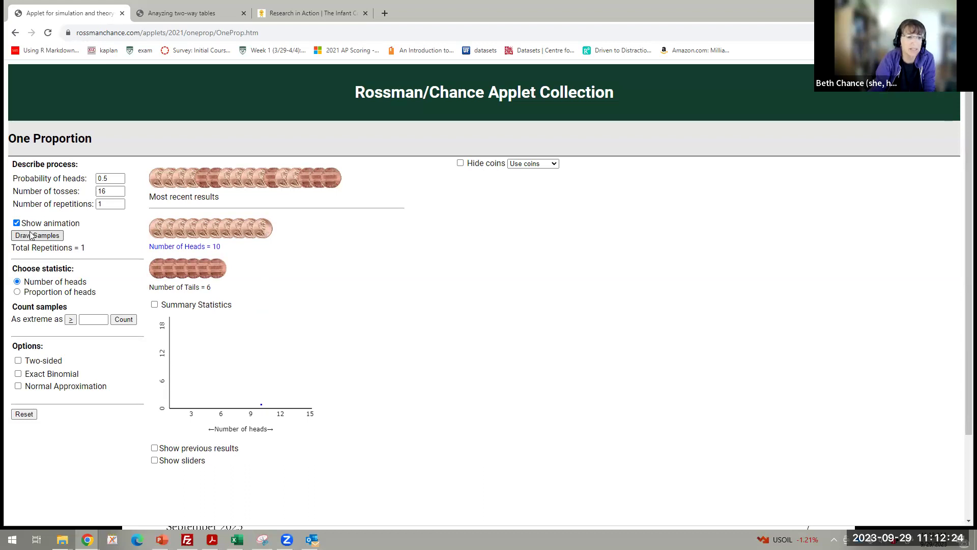
click(30, 235)
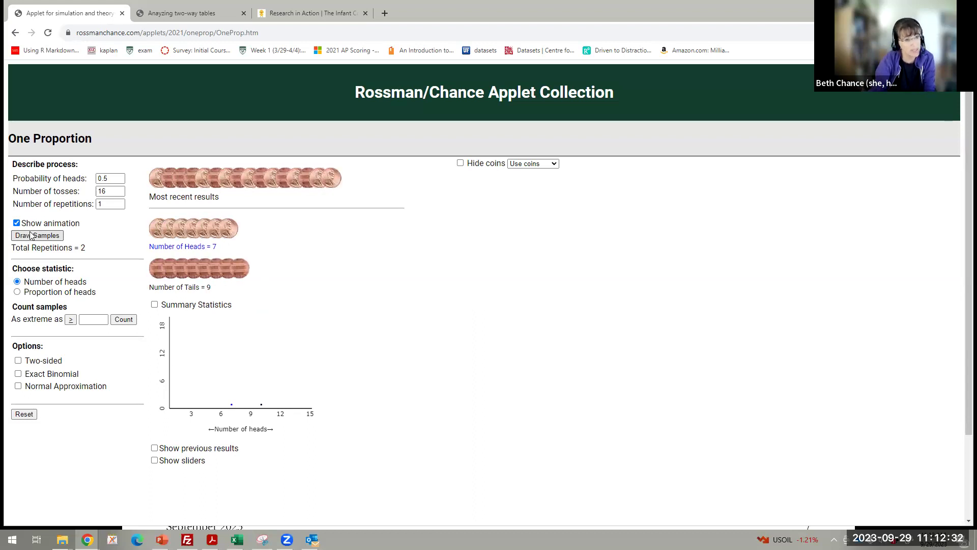
Step: Turn off the animation and draw 21 more samples of 16 tosses, one repetition at a time
click(17, 224)
click(31, 237)
click(31, 237)
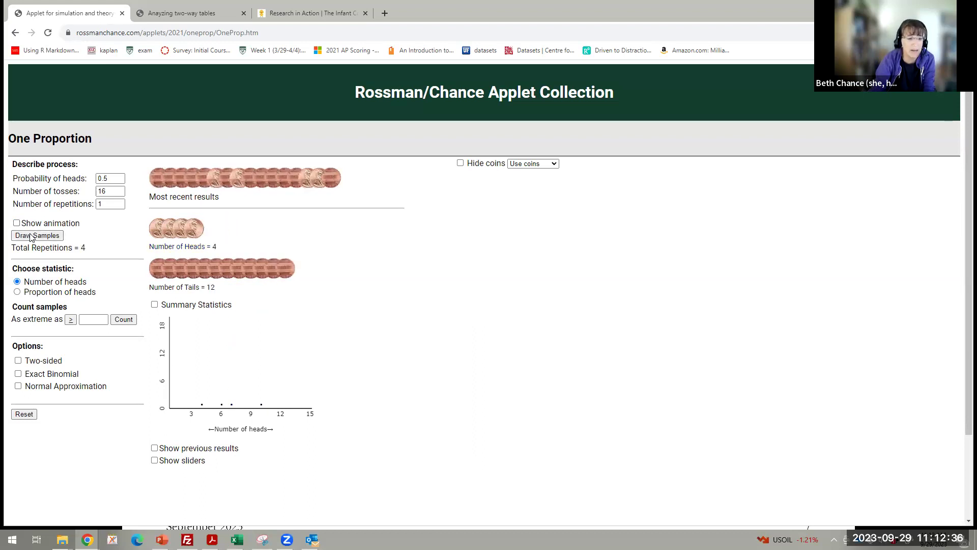
click(31, 237)
click(31, 237)
click(31, 237)
click(31, 236)
click(30, 237)
click(30, 236)
click(31, 237)
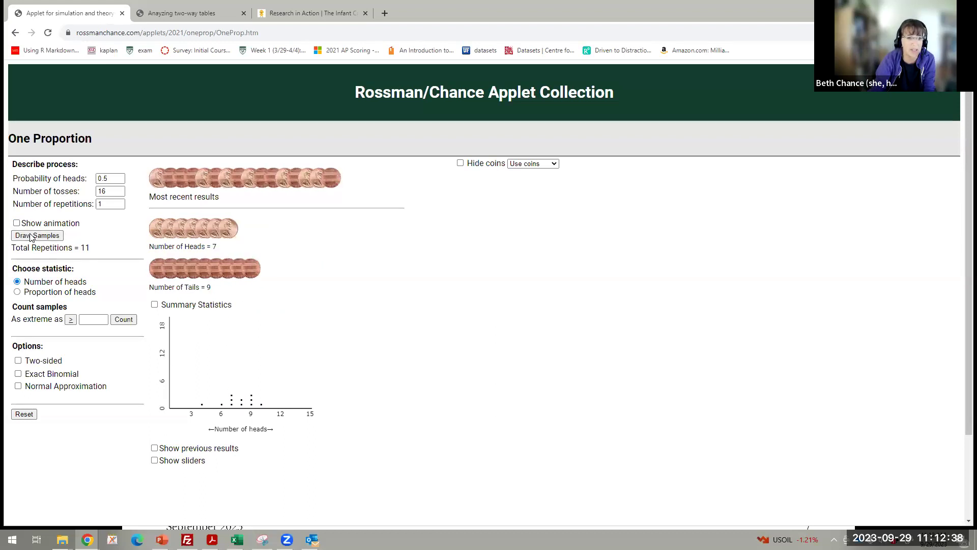
click(30, 237)
double_click(30, 237)
double_click(31, 237)
click(31, 236)
double_click(31, 237)
double_click(31, 237)
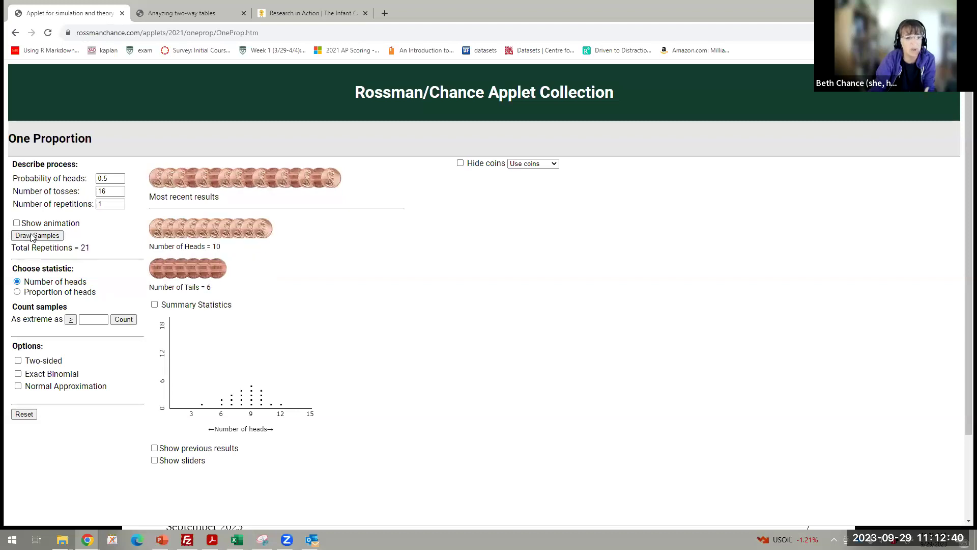
double_click(32, 237)
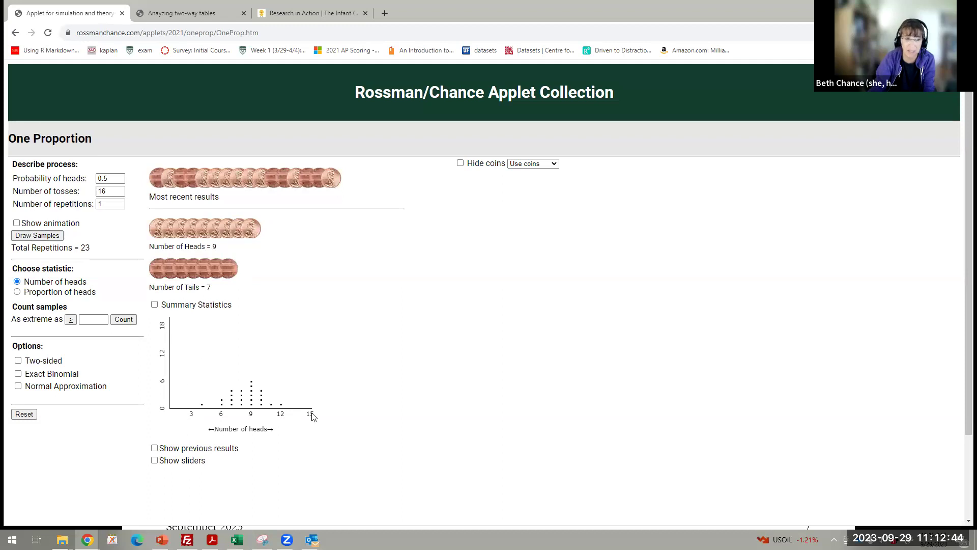
Step: Set the number of repetitions to 100 and draw eleven batches of samples
click(122, 205)
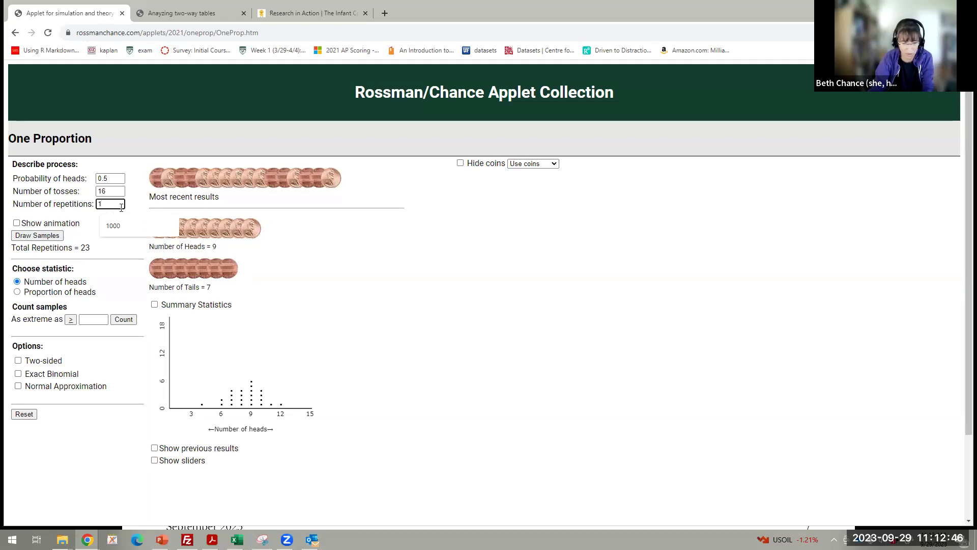
text(0)
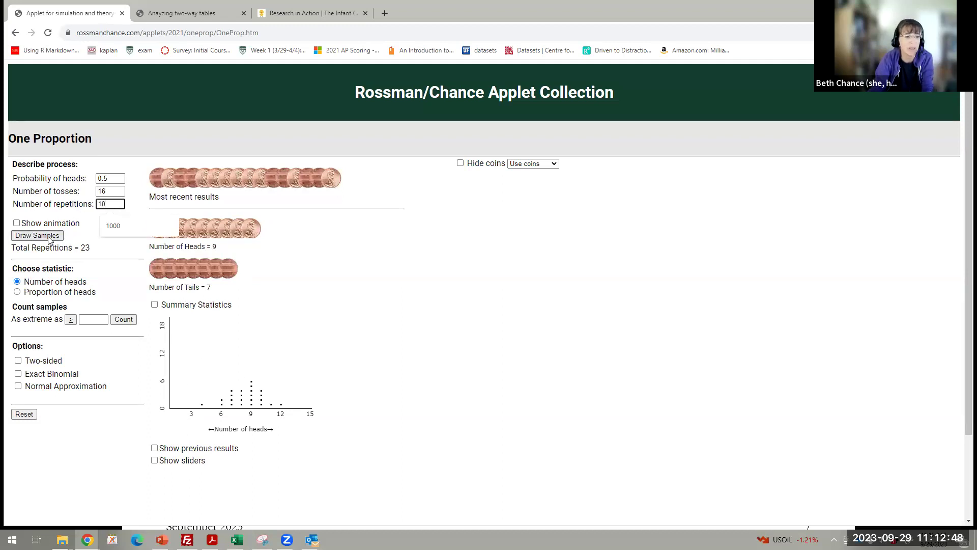
text(0)
click(50, 236)
click(49, 235)
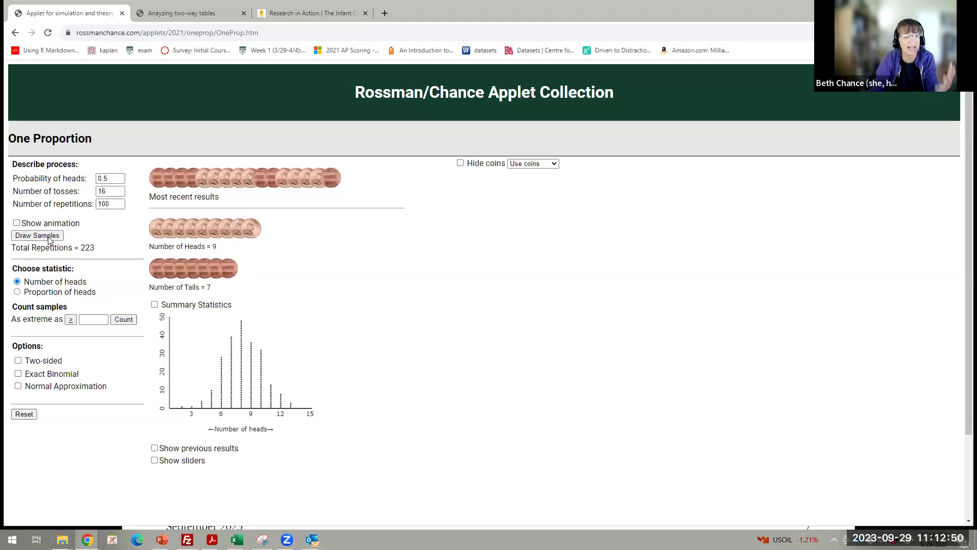
click(49, 235)
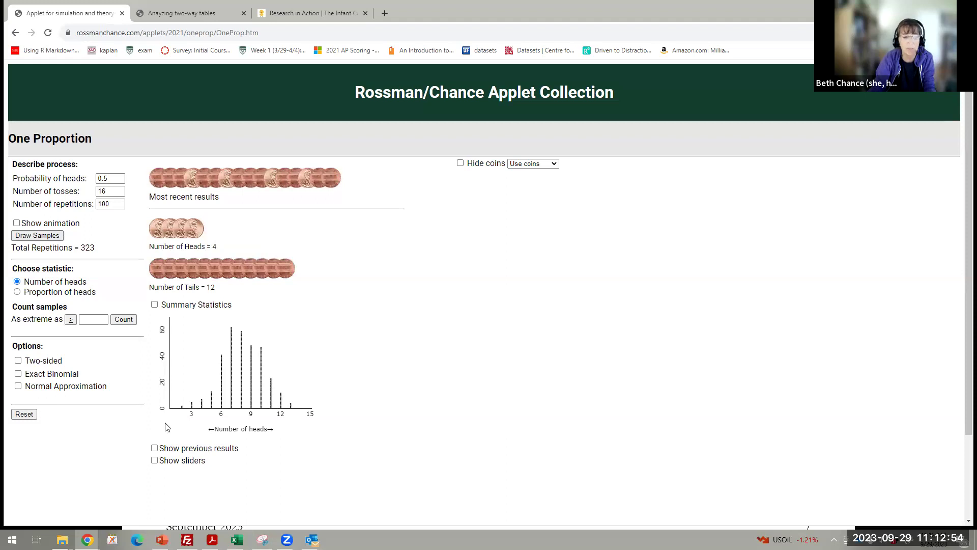
click(42, 235)
click(42, 235)
click(42, 235)
click(42, 235)
click(42, 235)
click(42, 235)
click(42, 236)
click(42, 236)
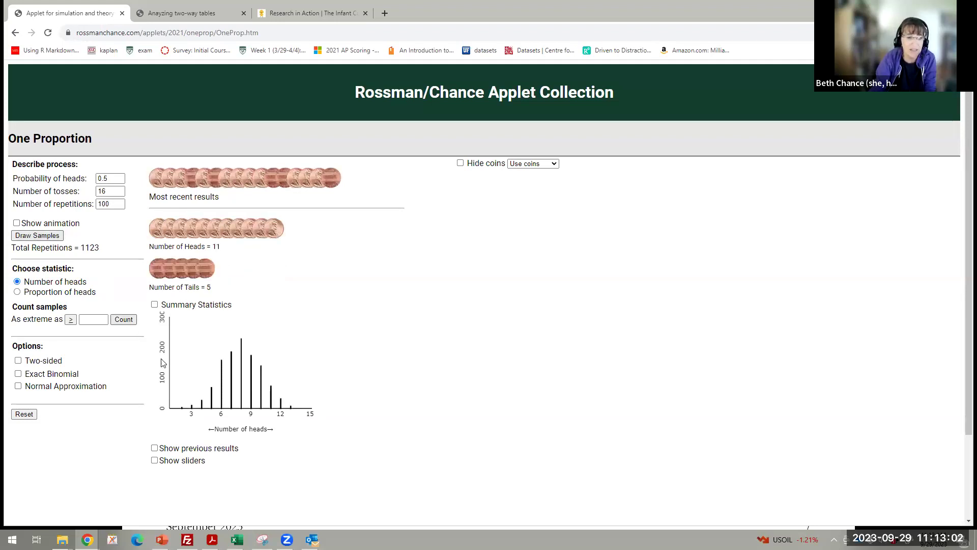
Step: Display the summary statistics for the distribution and draw six more batches of 100 repetitions
click(154, 304)
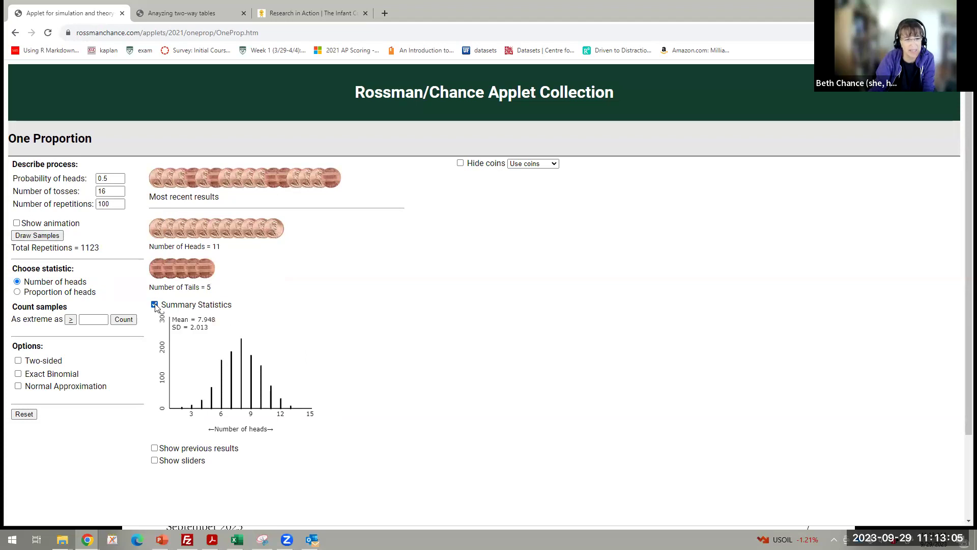
click(60, 236)
click(60, 236)
click(61, 236)
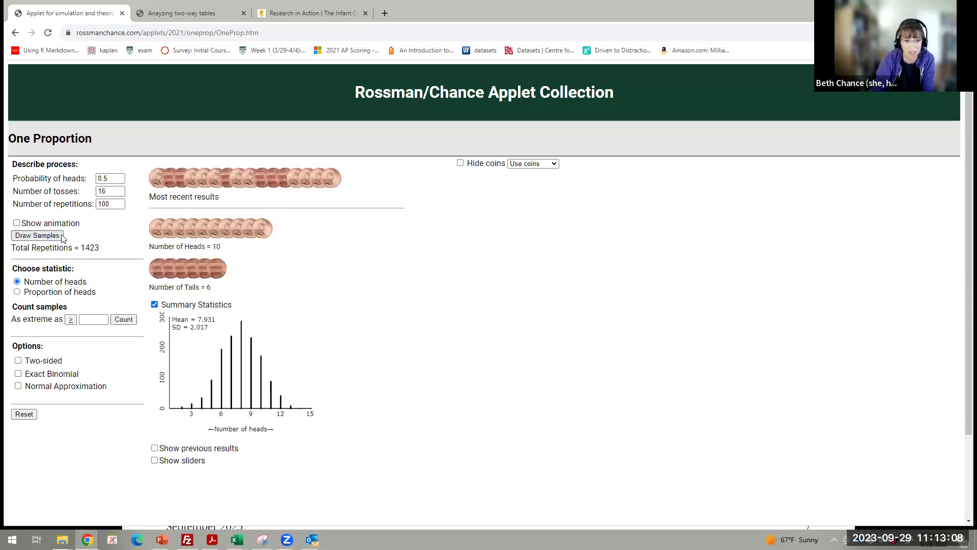
click(61, 236)
click(61, 236)
click(61, 236)
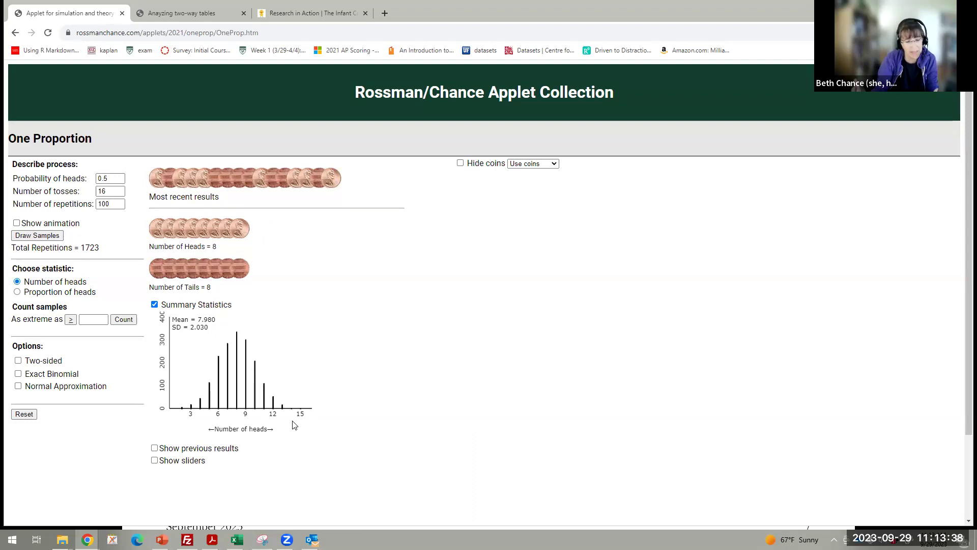
Step: Count the samples with 14 or more heads
click(104, 319)
text(14)
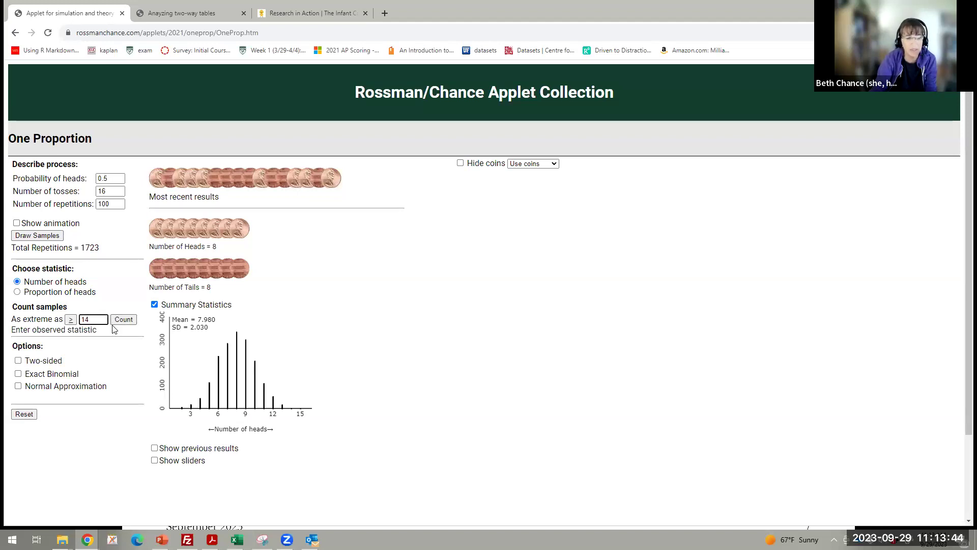
click(122, 320)
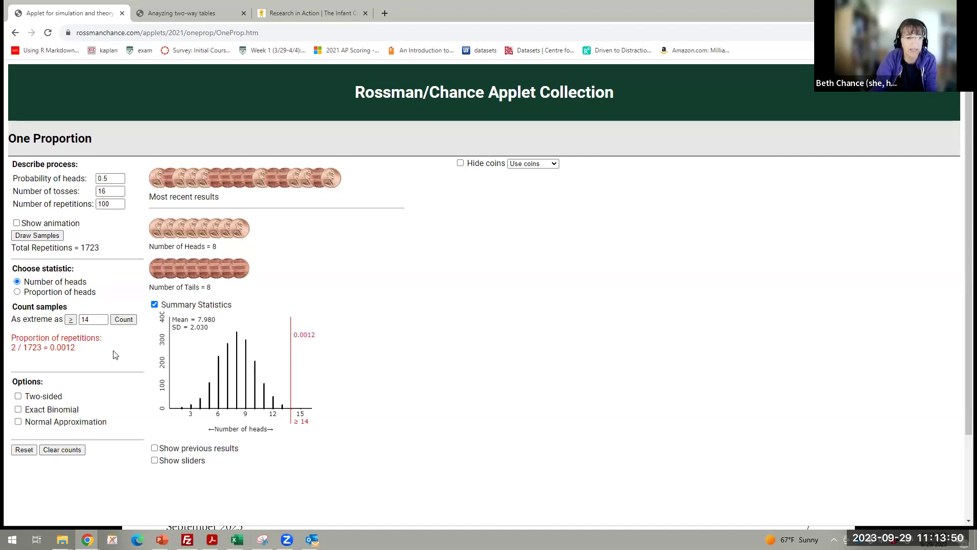
Step: Draw twelve more batches of 100 repetitions with the count of 14 or more heads active
click(43, 237)
click(43, 238)
click(43, 237)
click(43, 238)
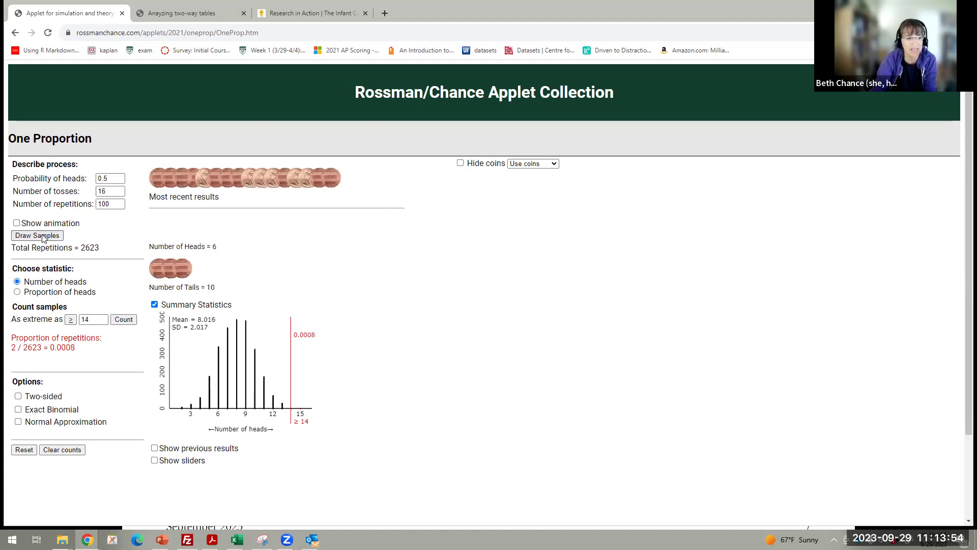
click(43, 237)
click(42, 238)
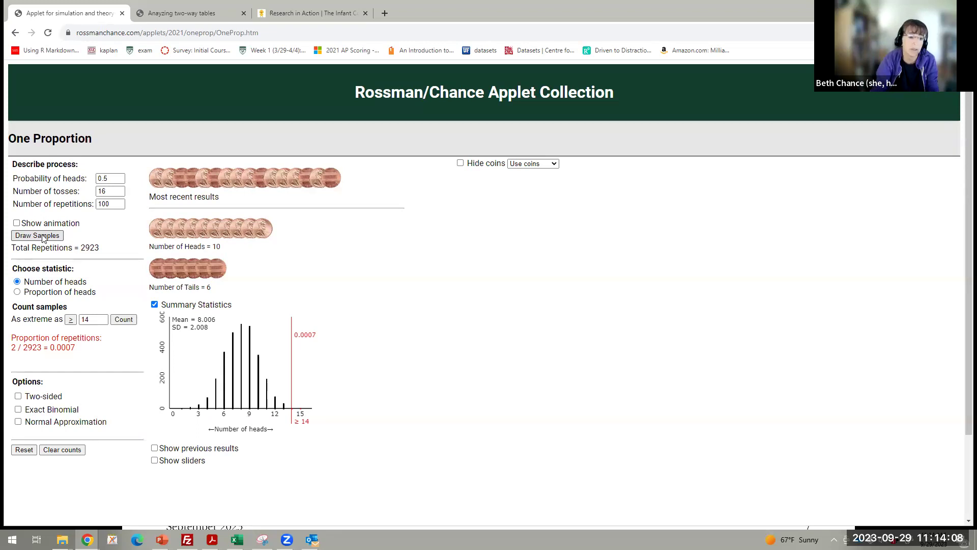
Step: Switch to the slideshow, advance to the Results slide, and return to the One Proportion applet
key(alt+Tab)
key(Right)
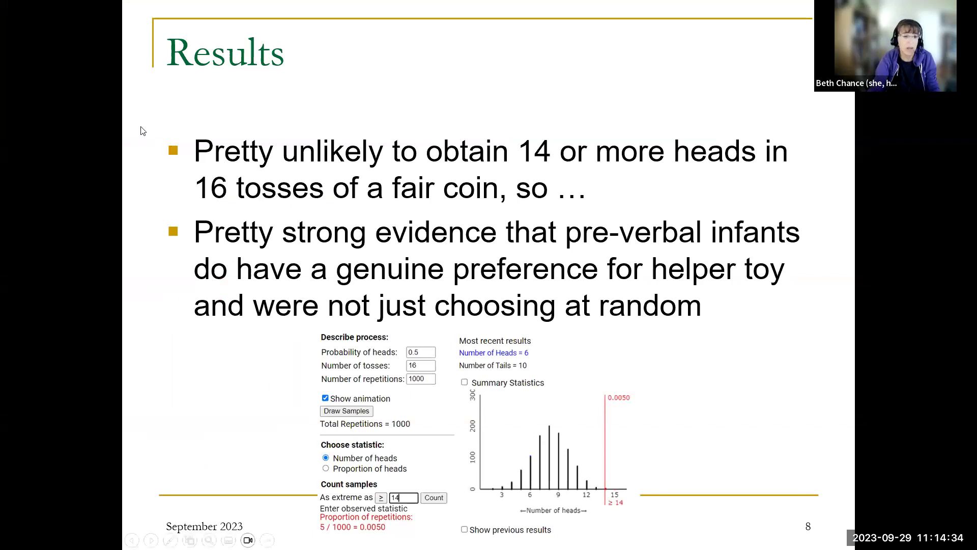
key(alt+Tab)
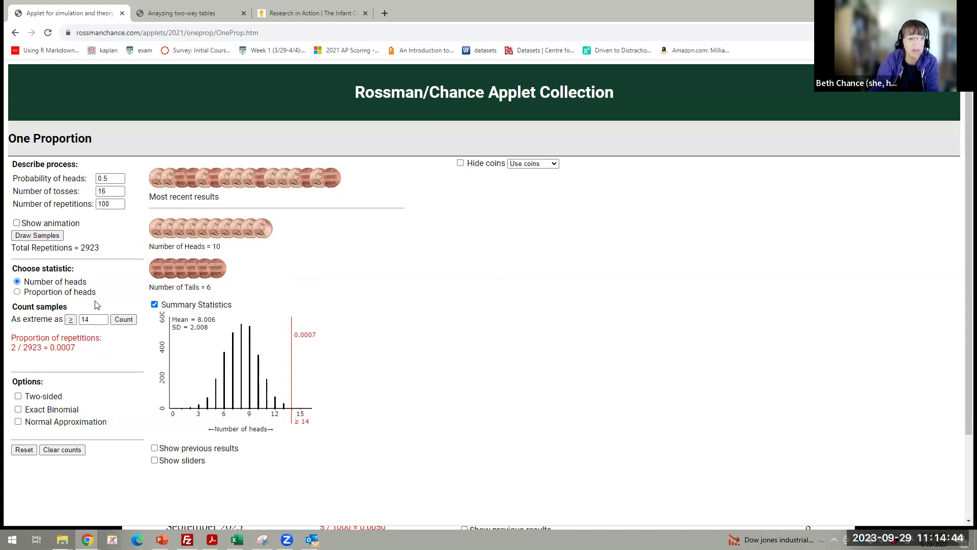
Step: Set the number of repetitions to 1000 and draw four batches of samples
click(110, 204)
click(113, 225)
click(23, 235)
click(23, 235)
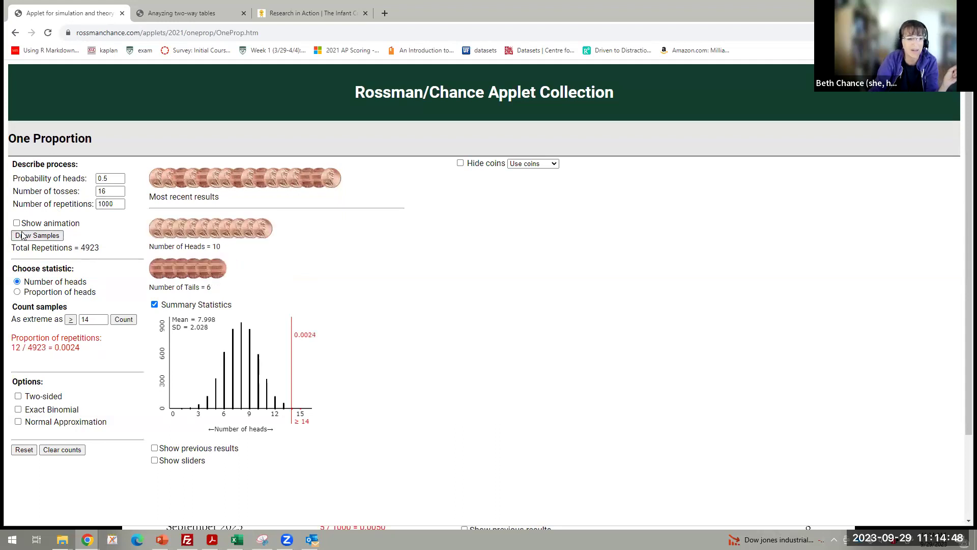
click(23, 235)
click(23, 235)
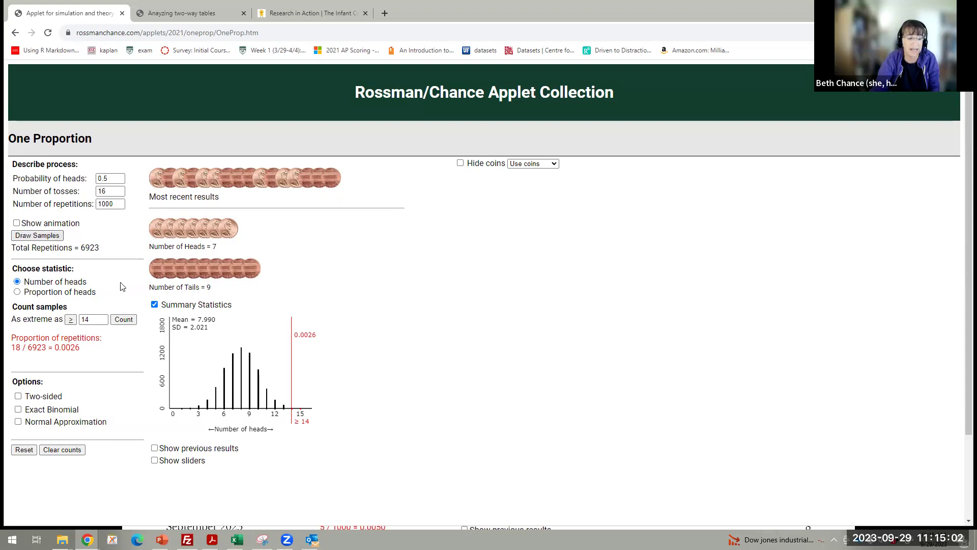
Step: Compare the Exact Binomial and Normal Approximation probabilities for 14 or more heads, and turn both options off again
click(18, 410)
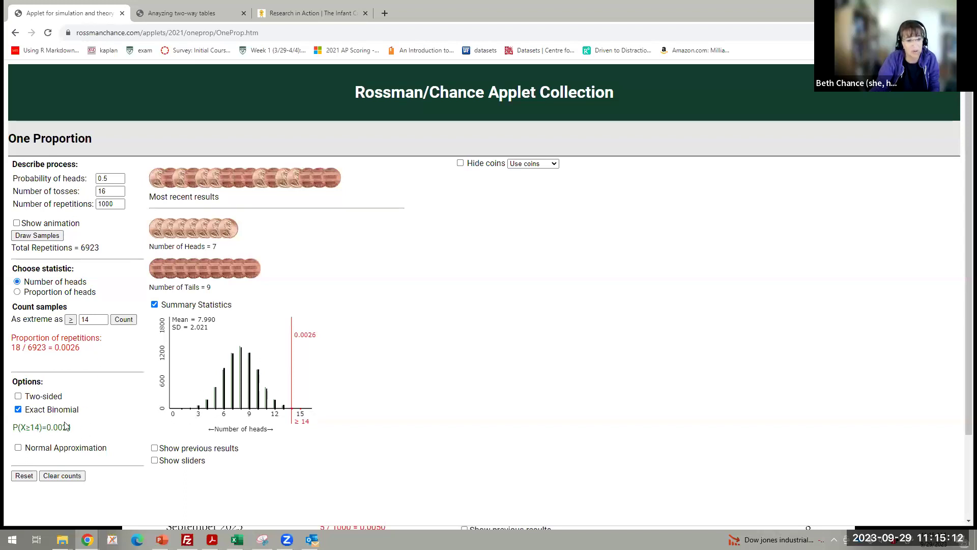
click(19, 449)
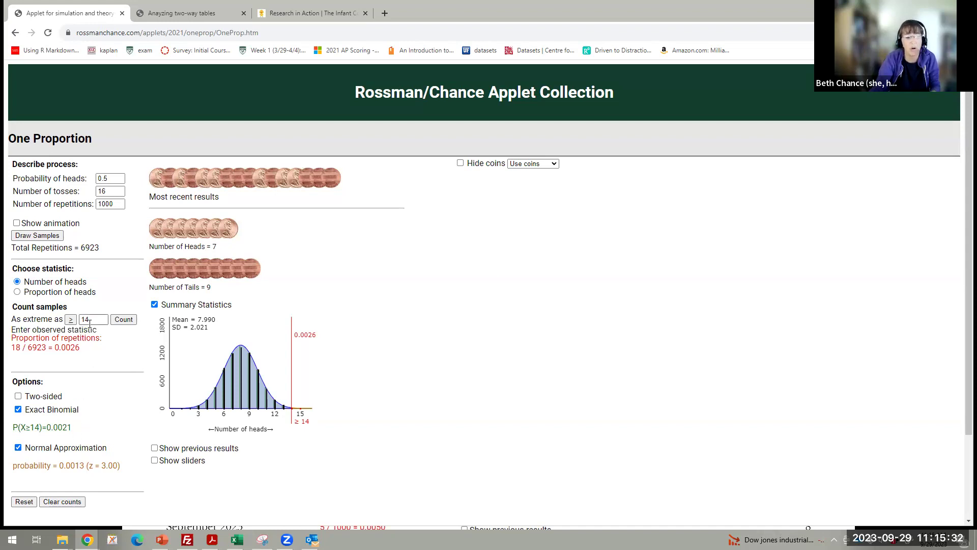
click(18, 447)
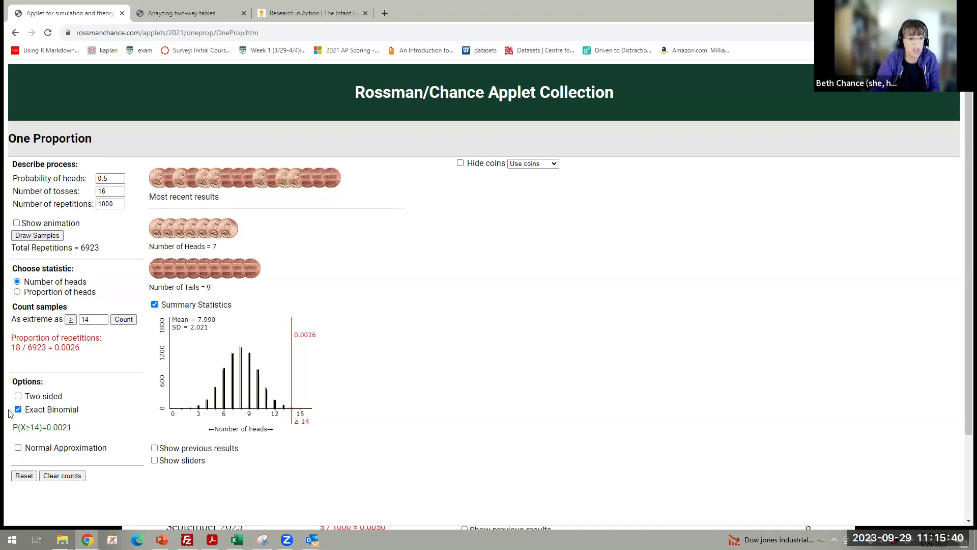
click(18, 409)
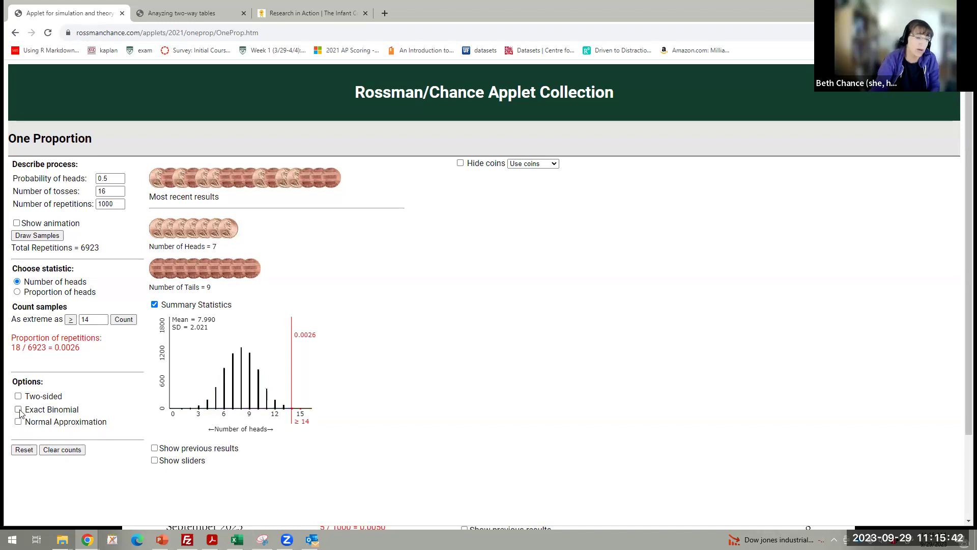
Step: Set the probability of heads to 0.8 and the number of repetitions to 1
click(118, 179)
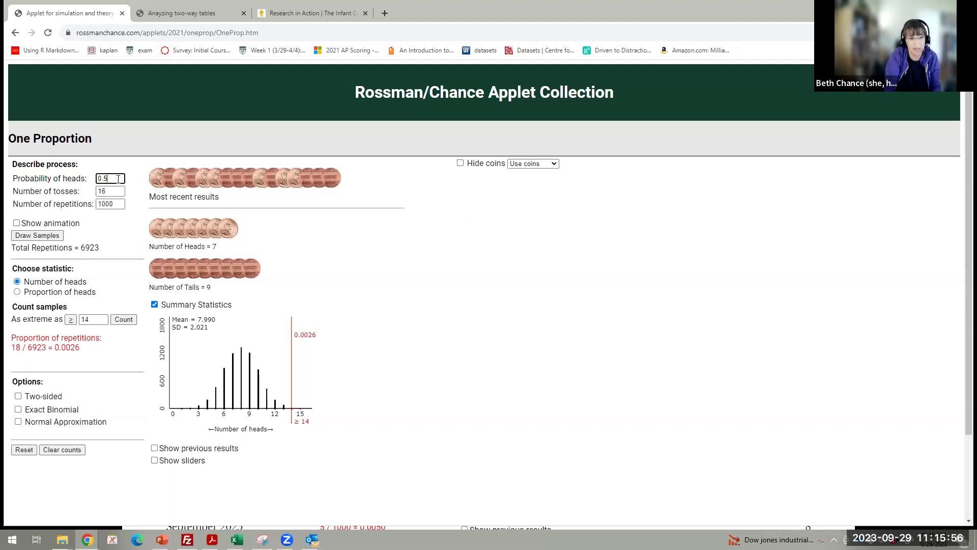
key(BackSpace)
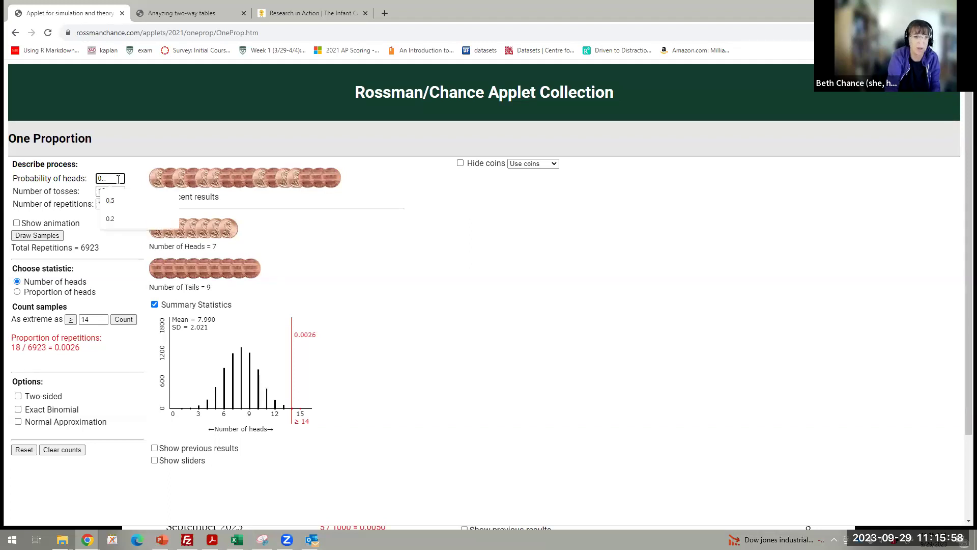
text(8)
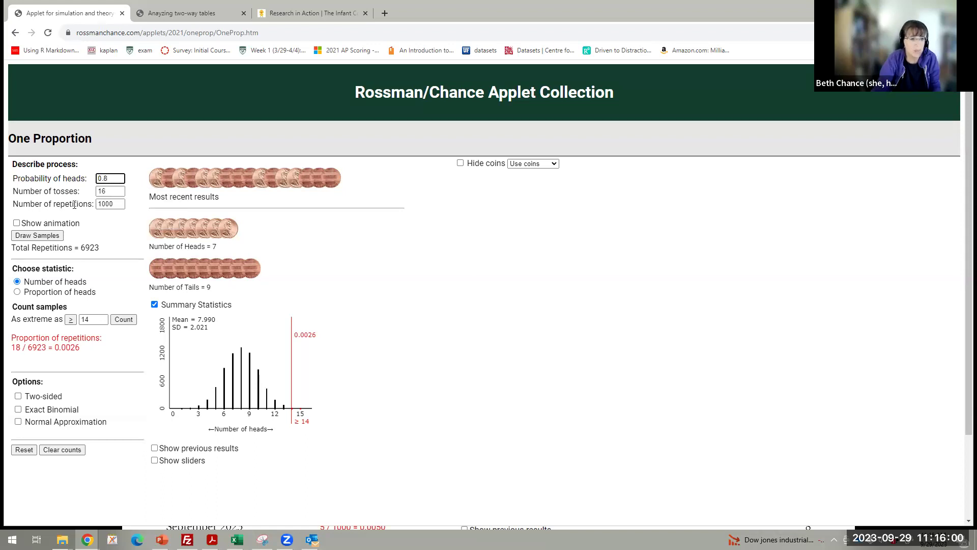
click(116, 202)
key(BackSpace)
key(BackSpace)
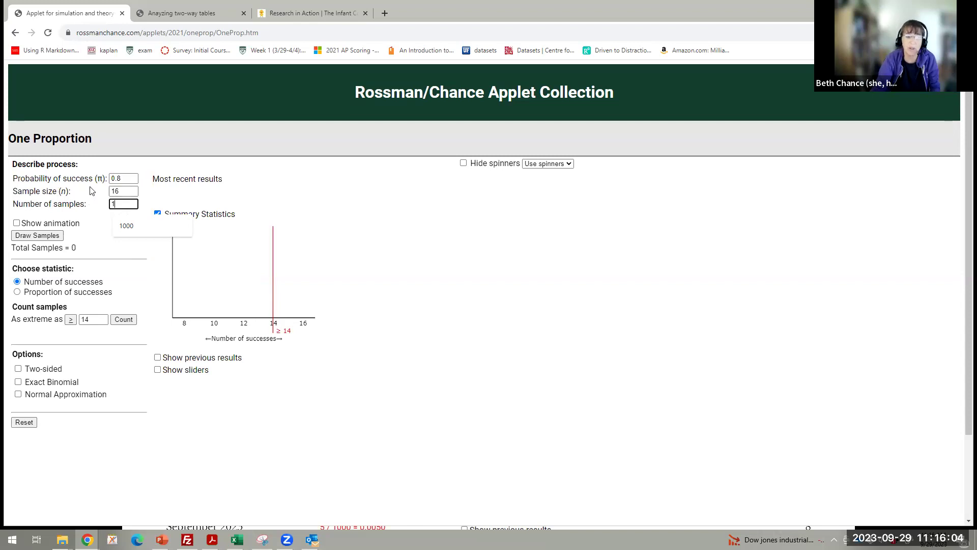
Step: Draw one sample without animation, turn the animation on, and draw another single sample
click(40, 237)
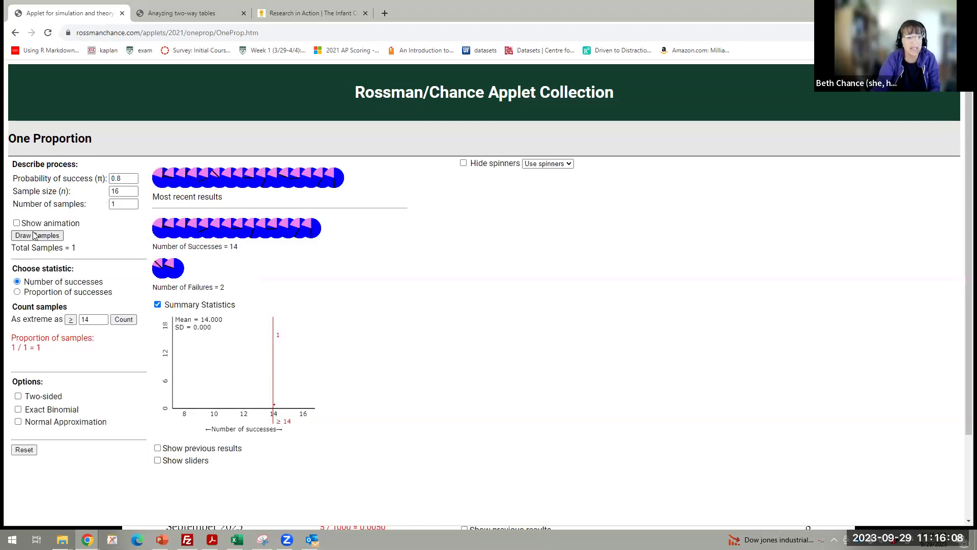
click(16, 223)
click(44, 236)
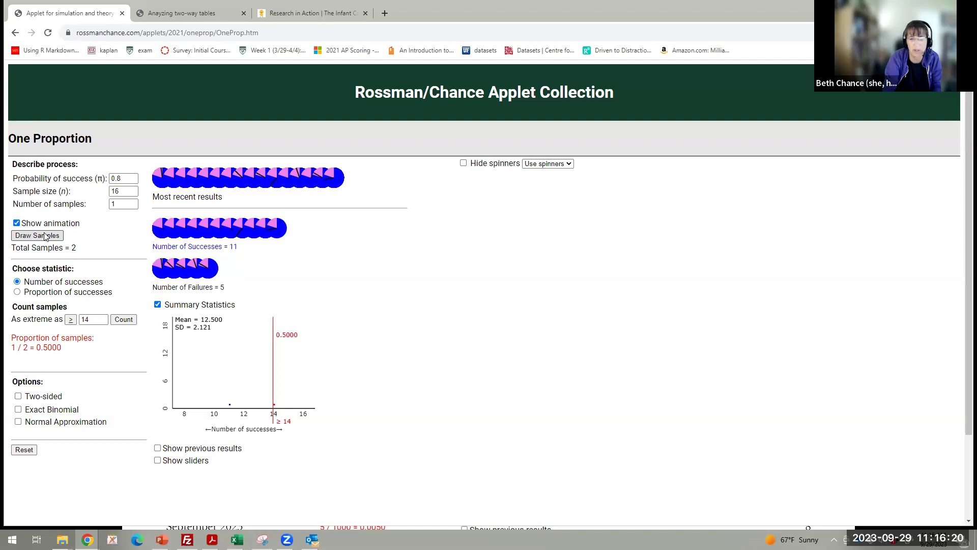
Step: Set the number of samples to 1000 and draw the samples for the 0.8 success probability
click(121, 207)
text(000)
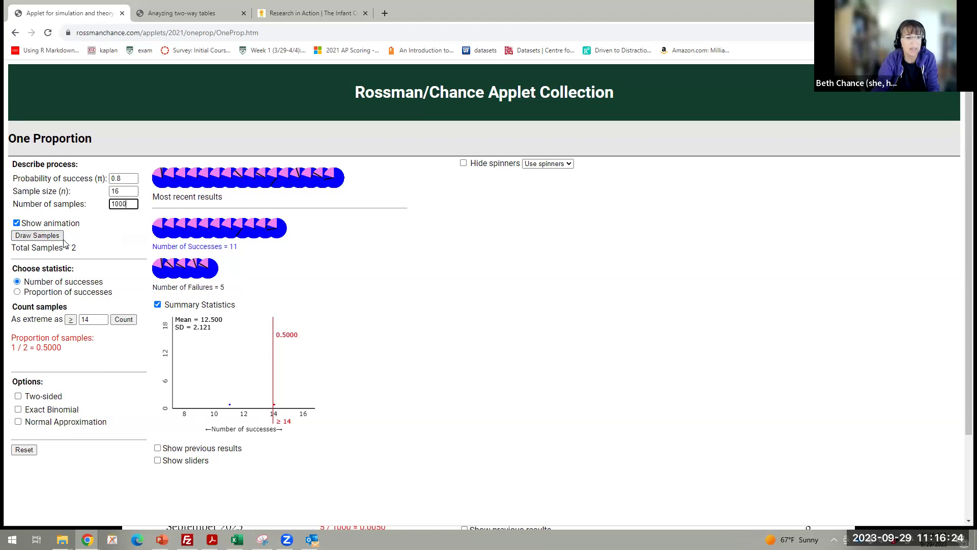
click(36, 235)
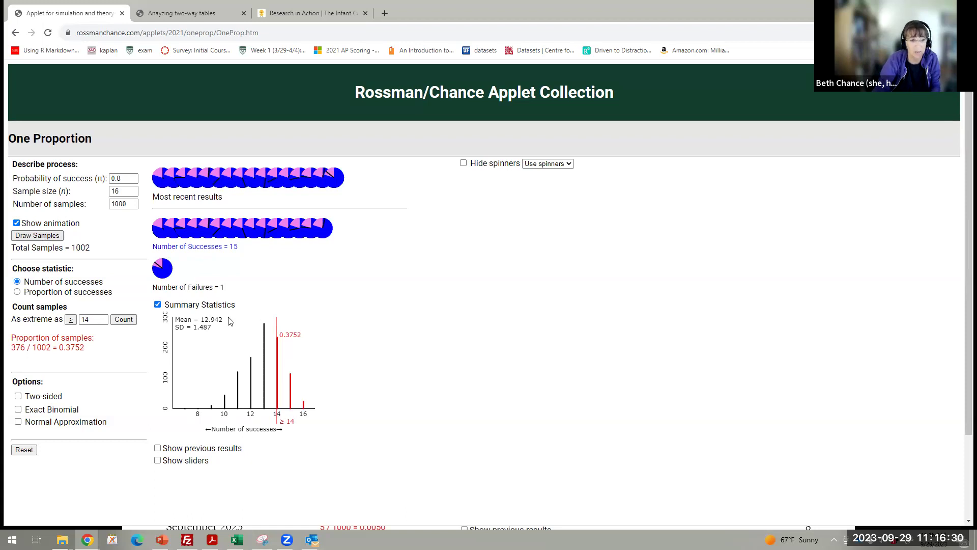
Step: Change the chosen statistic to the proportion of successes and turn on the Exact Binomial probability
click(17, 293)
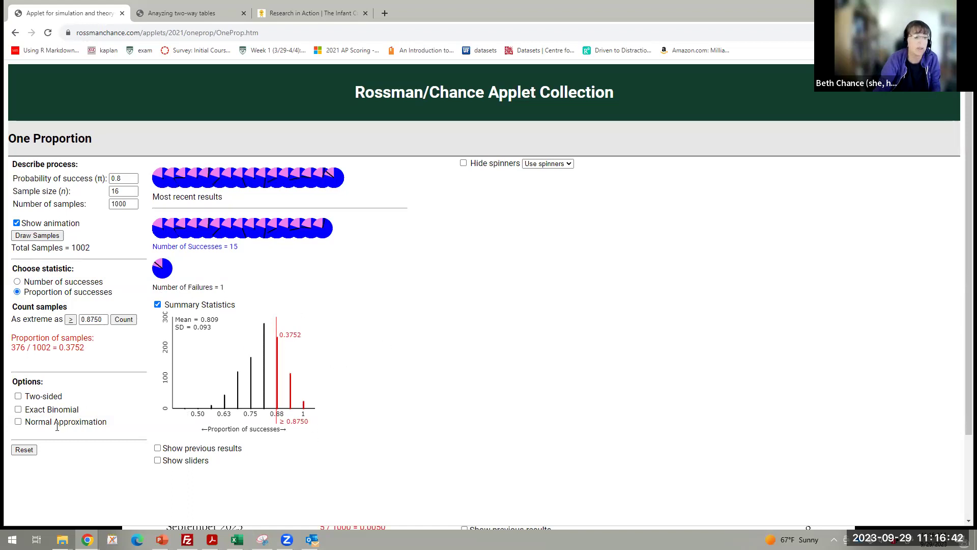
click(18, 410)
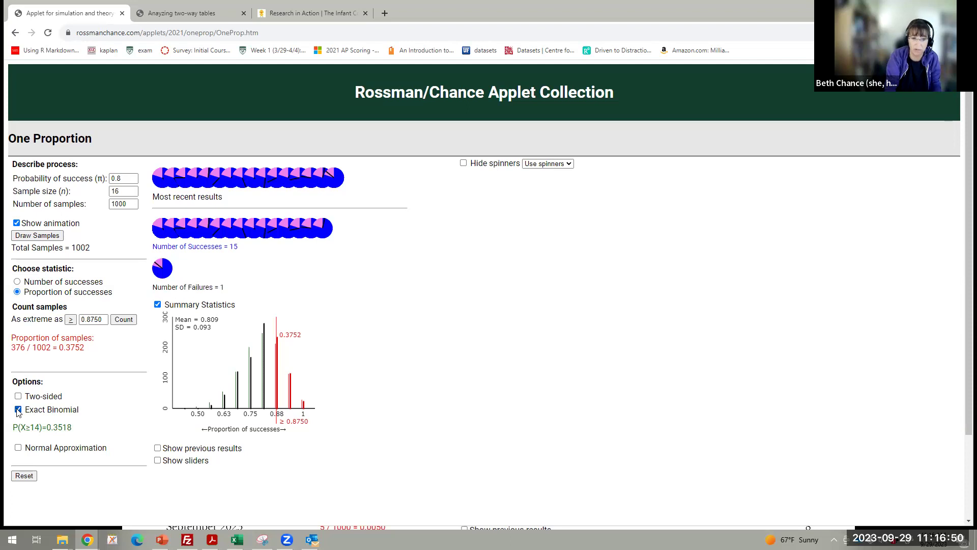
Step: Set the probability of success to 0.9 and draw a new batch of samples
click(125, 179)
key(BackSpace)
text(9)
click(28, 238)
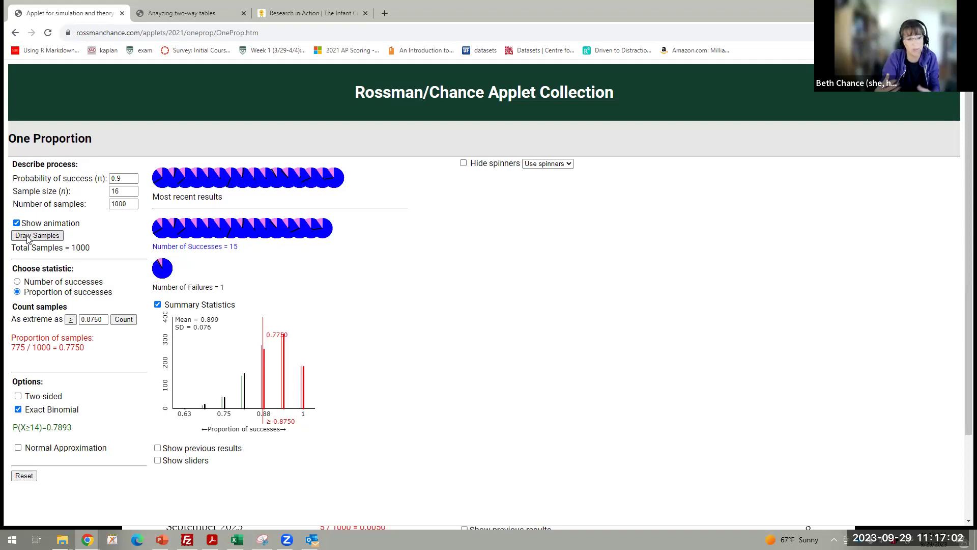
Step: Show the sliders and use them to change the success probability to 0.642 and the sample size to 79
click(158, 460)
drag(320, 484, 267, 485)
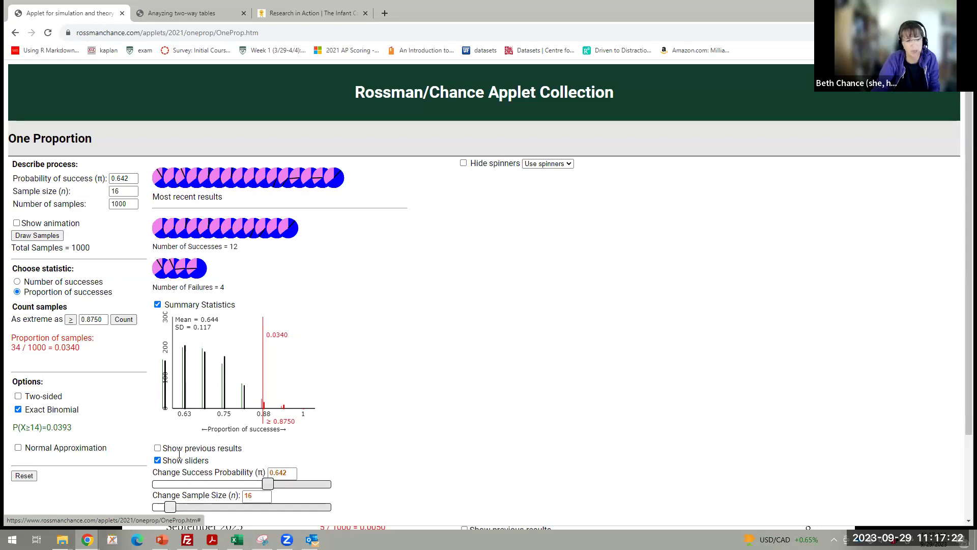
drag(170, 507, 241, 509)
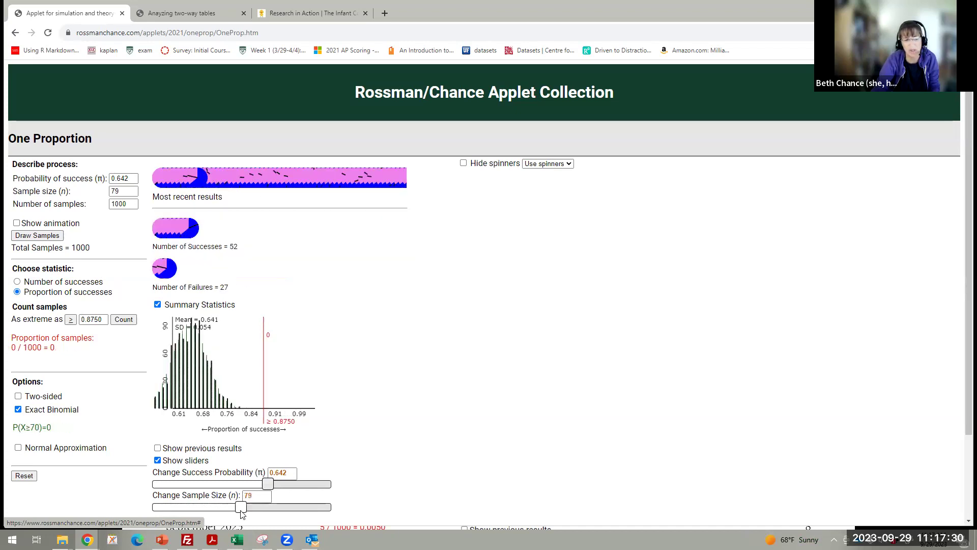
Step: Overlay the Normal Approximation on the distribution, and hide both the spinners and the sliders
click(18, 448)
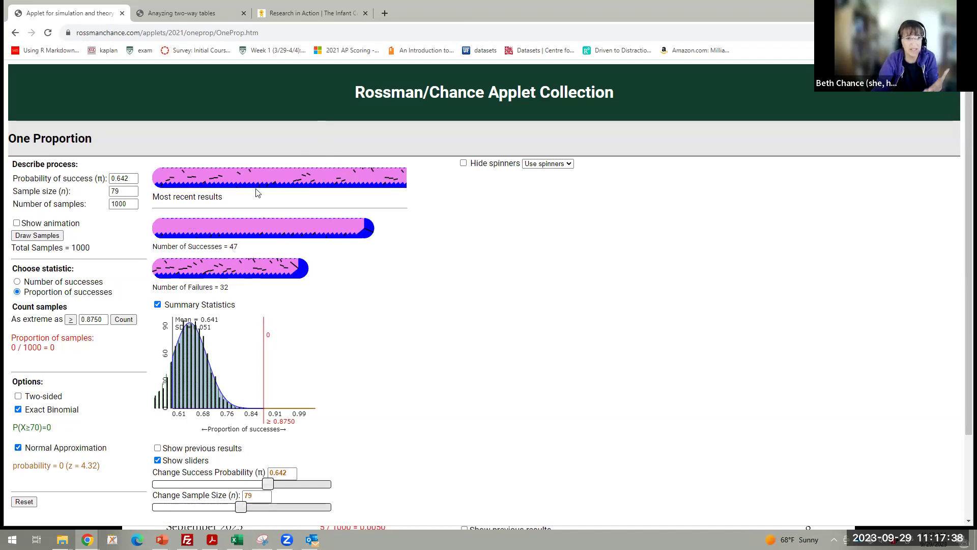
click(463, 164)
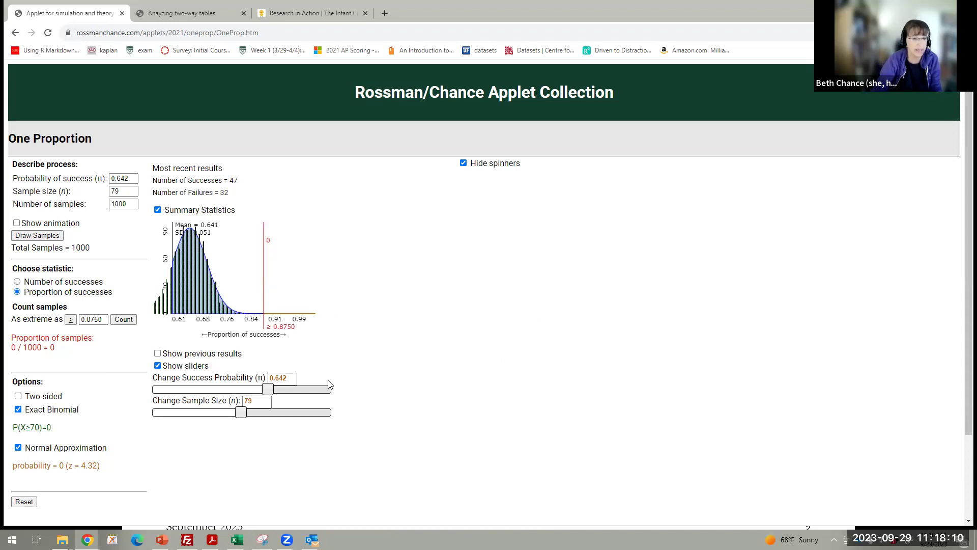
click(157, 365)
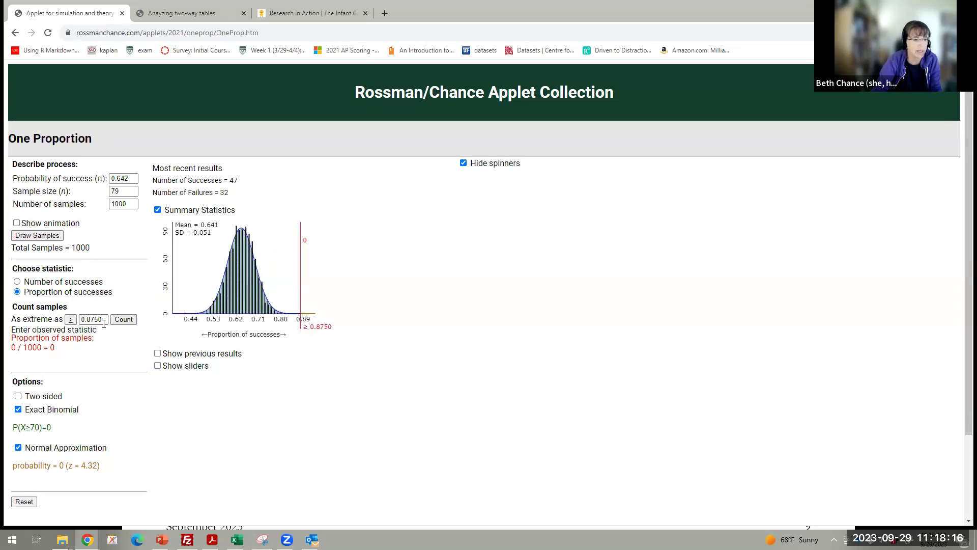
Step: Count the samples with a proportion of successes of .75 or more
drag(105, 320, 38, 326)
text(.75)
key(Return)
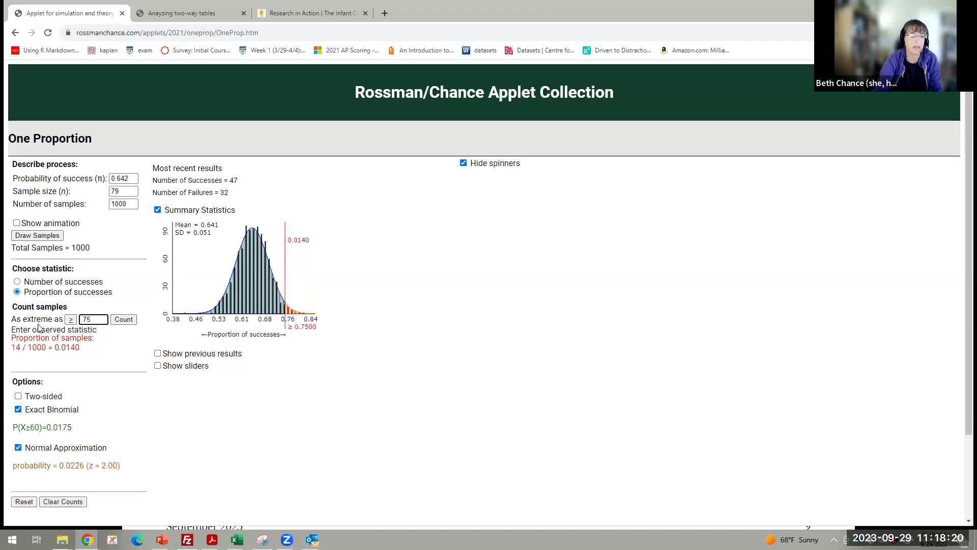
Step: Cycle the count direction through ≤ and = back to ≥, and make the count two-sided
click(72, 320)
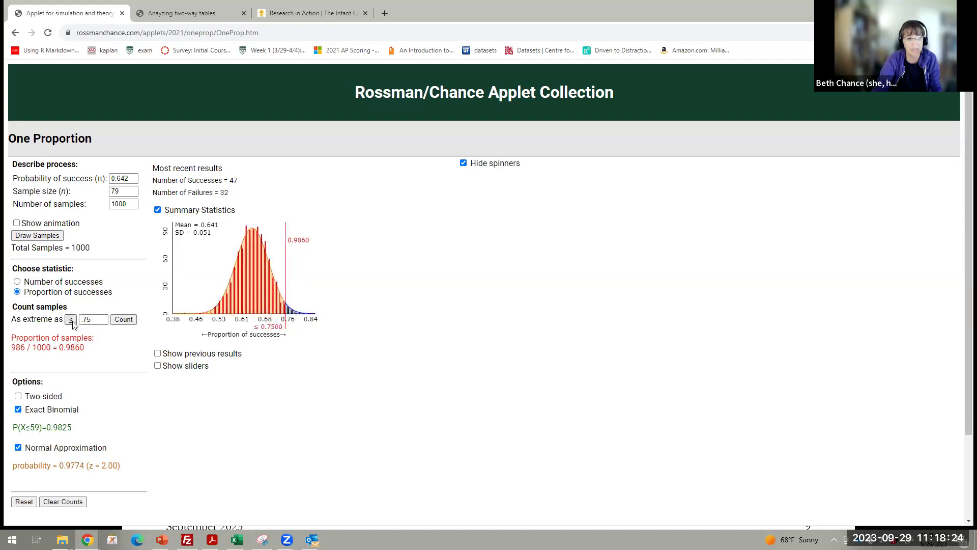
click(72, 321)
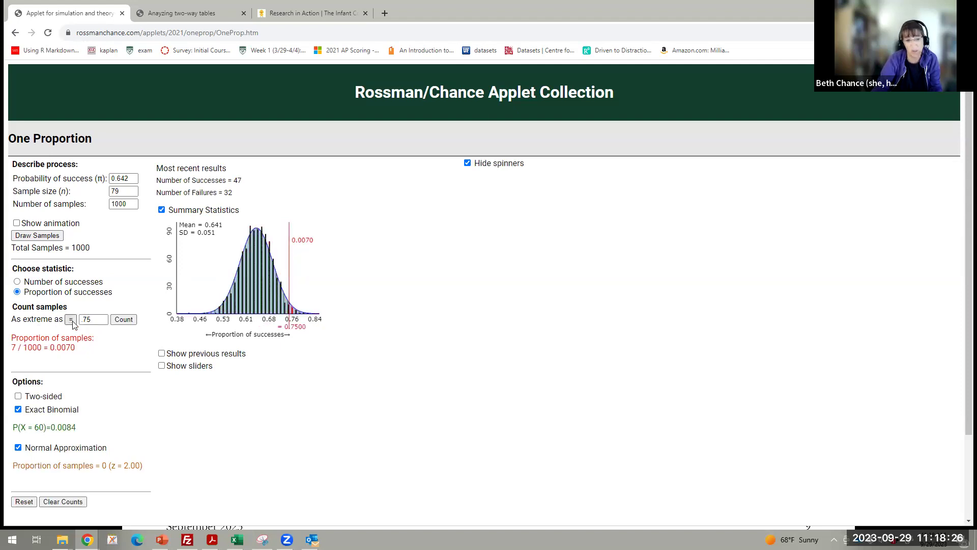
click(72, 321)
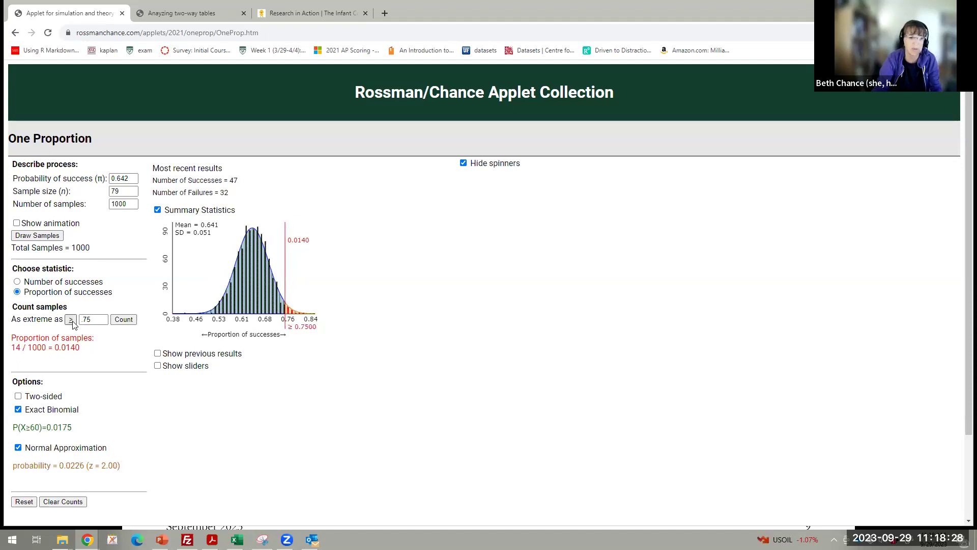
click(18, 397)
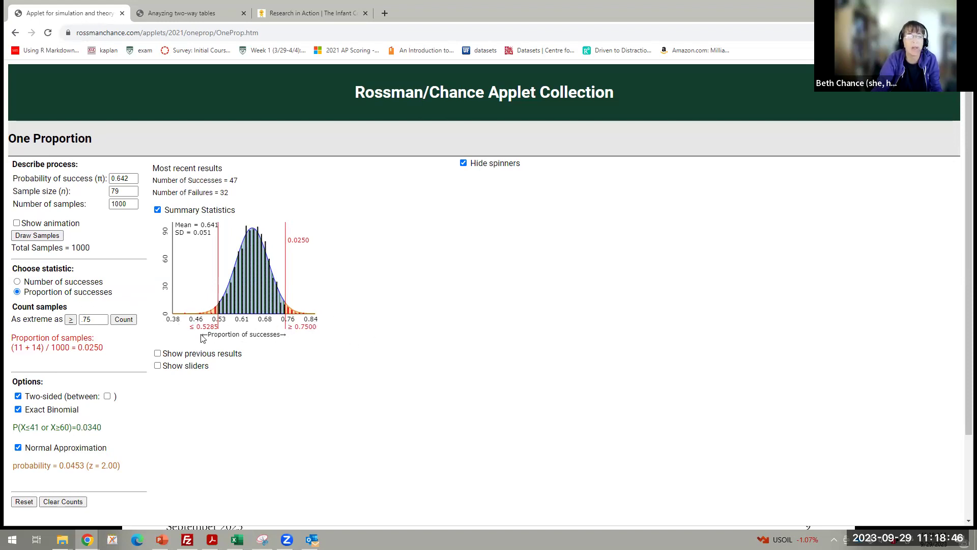
Step: Switch to the PowerPoint slide show and advance from the exact p-value slide to the 3S Strategy slide
double_click(131, 179)
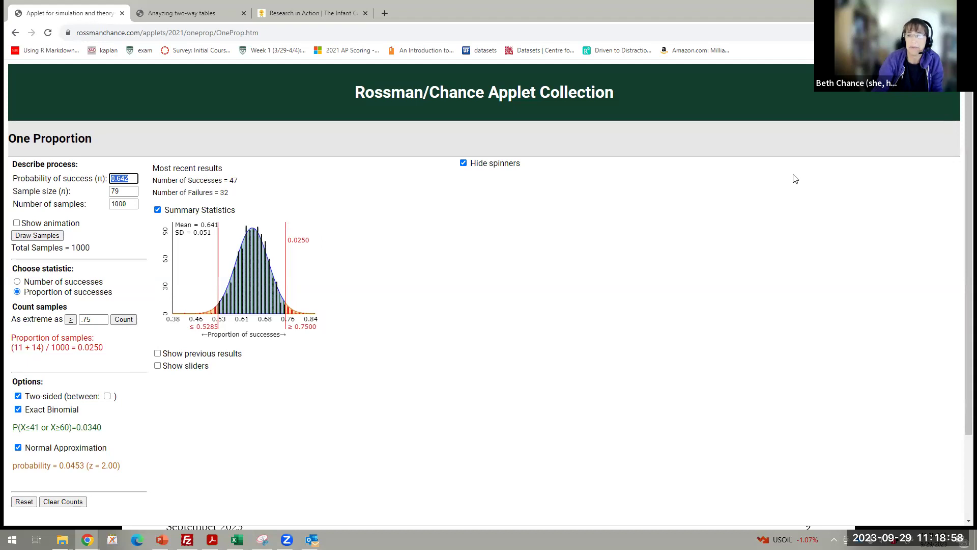
key(alt+Tab)
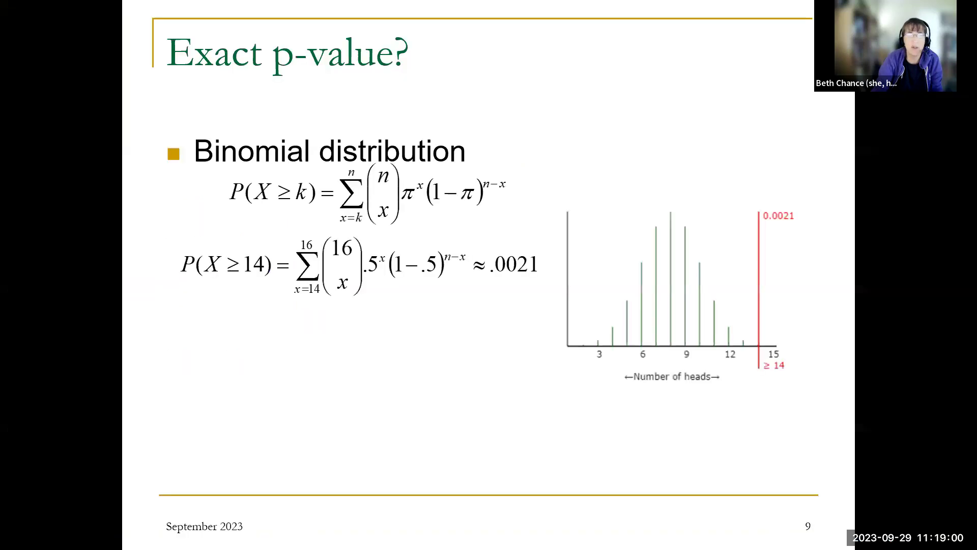
click(478, 351)
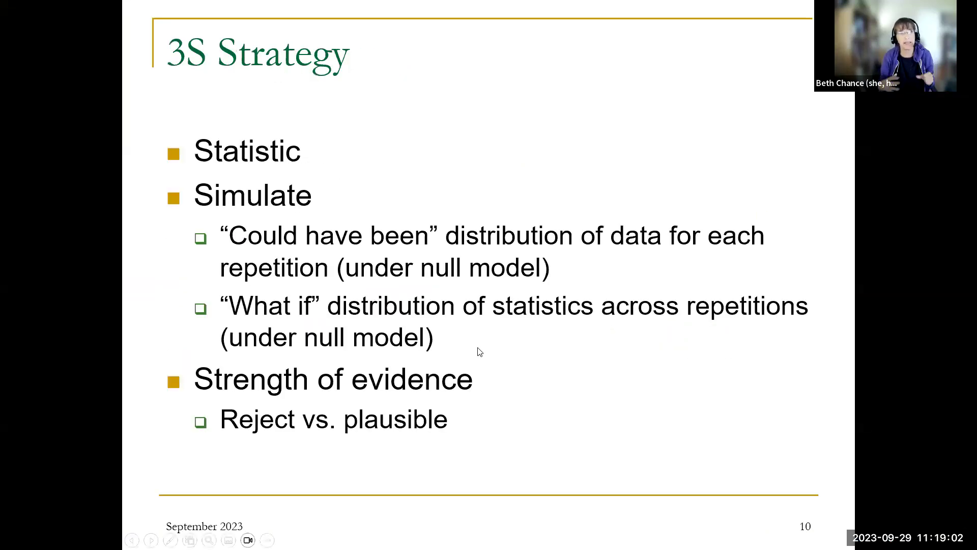
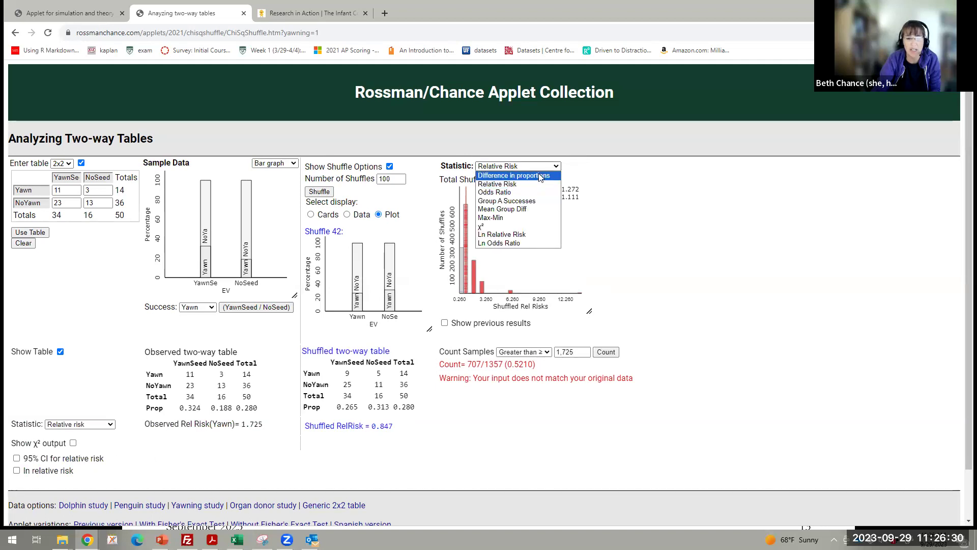
Step: Set the shuffle statistic to Difference in proportions and count the samples greater than or equal to .136
click(541, 177)
click(593, 351)
text(.136)
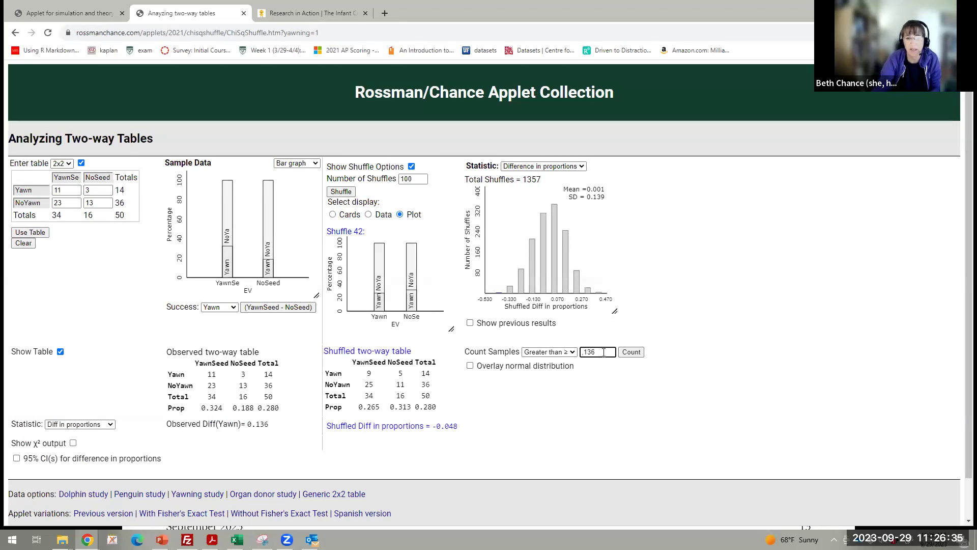
click(631, 352)
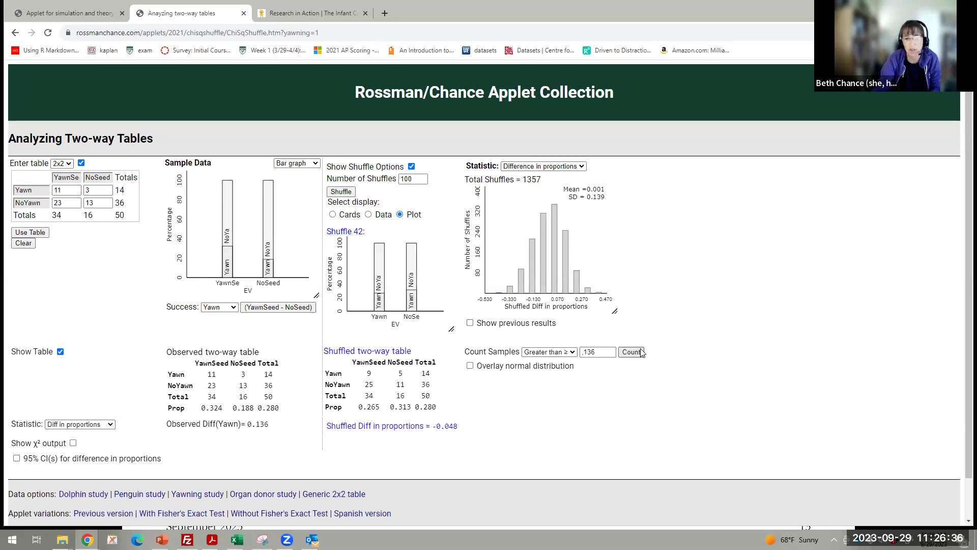
click(587, 353)
key(Return)
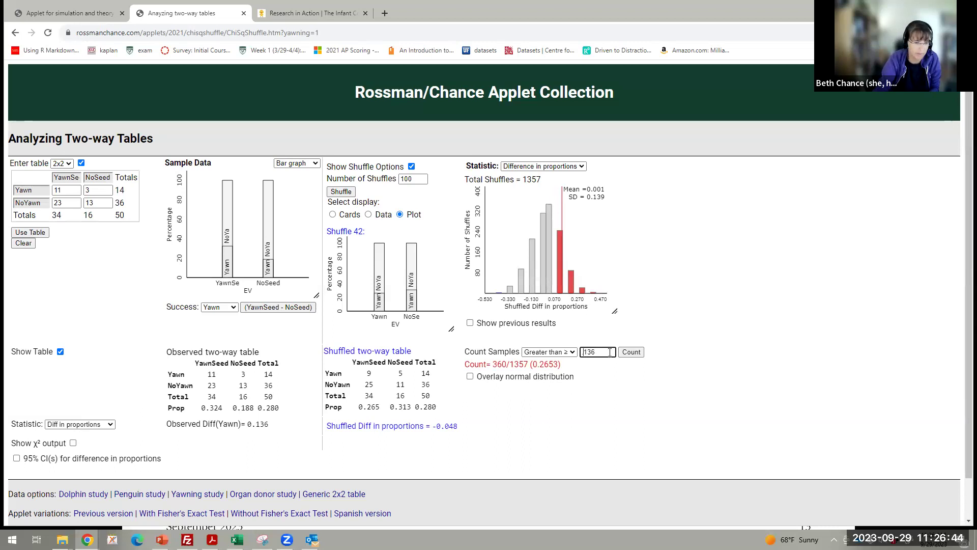
Step: Set the shuffle statistic to Relative Risk and count the samples greater than or equal to 1.725
click(562, 166)
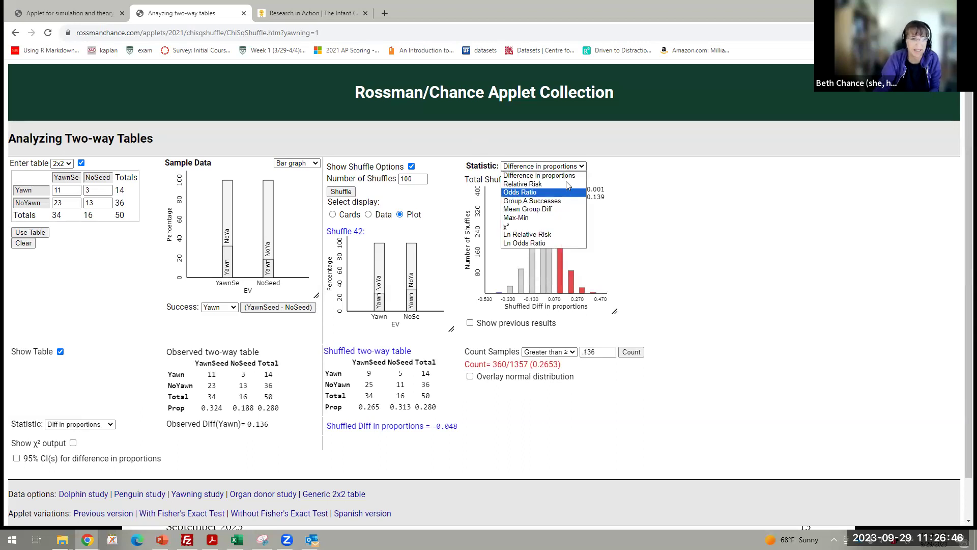
click(566, 183)
click(570, 351)
text(1.725)
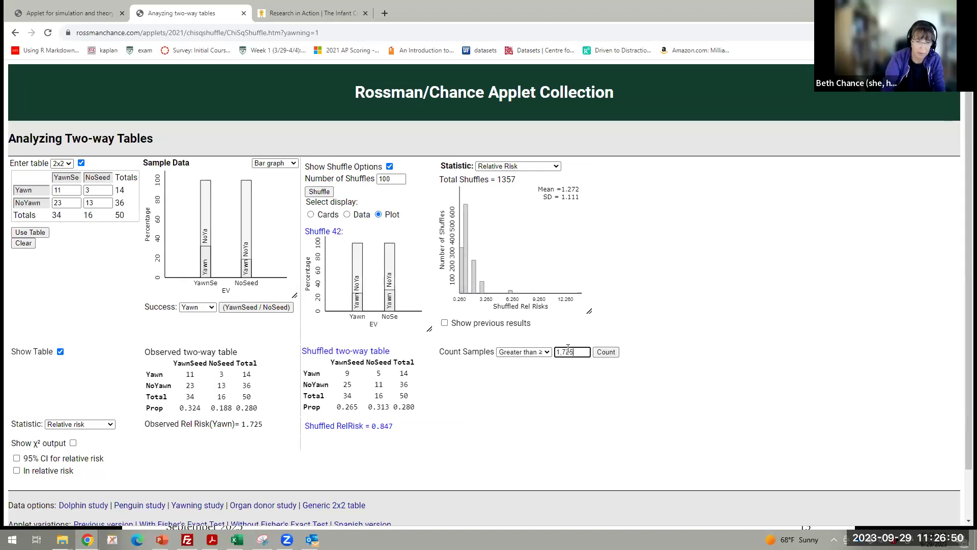
key(Return)
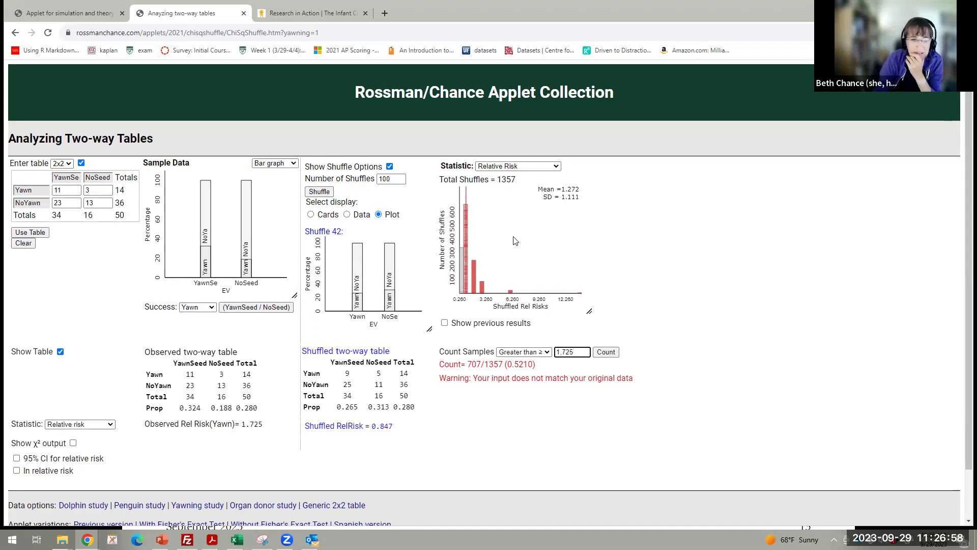
Step: Set the shuffle statistic to Odds Ratio and count the samples greater than or equal to 2.072
click(552, 164)
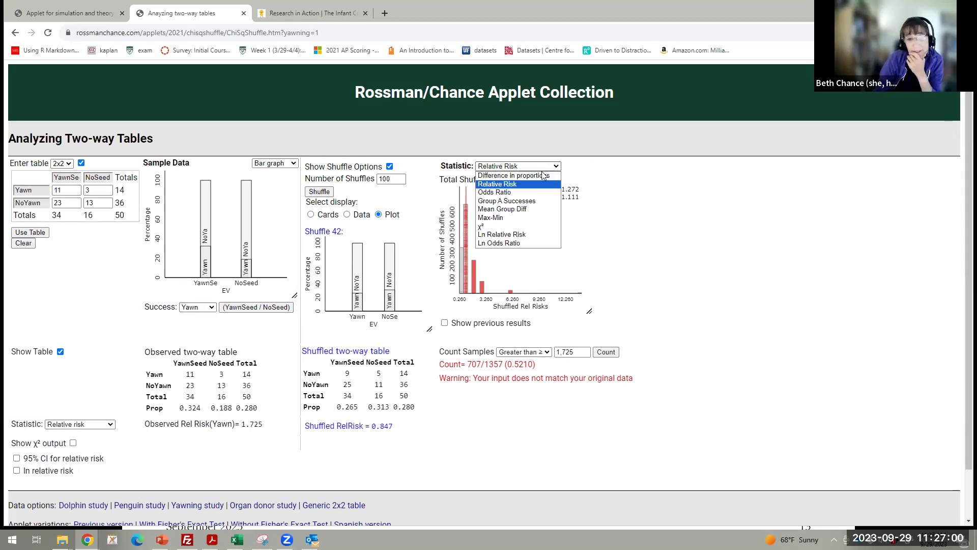
click(535, 190)
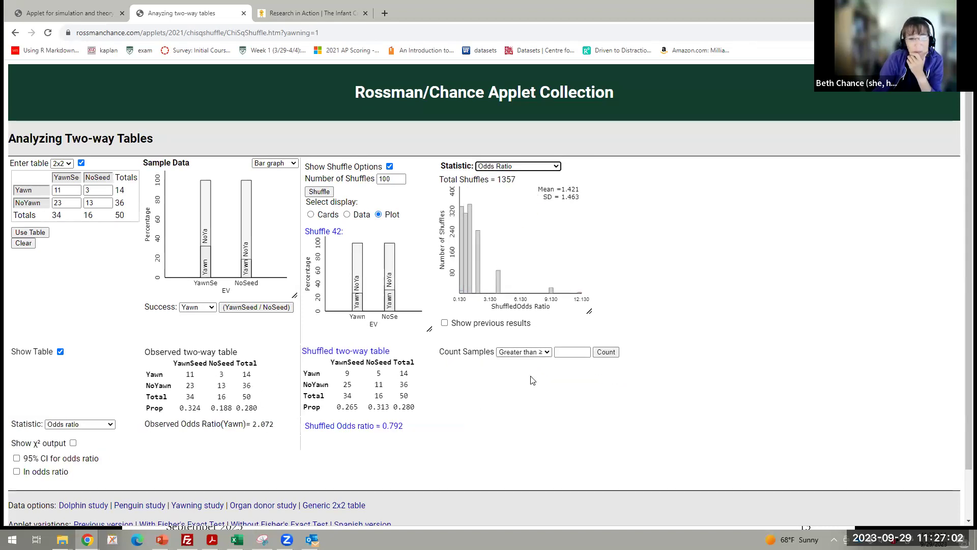
click(570, 354)
text(2.072)
key(Return)
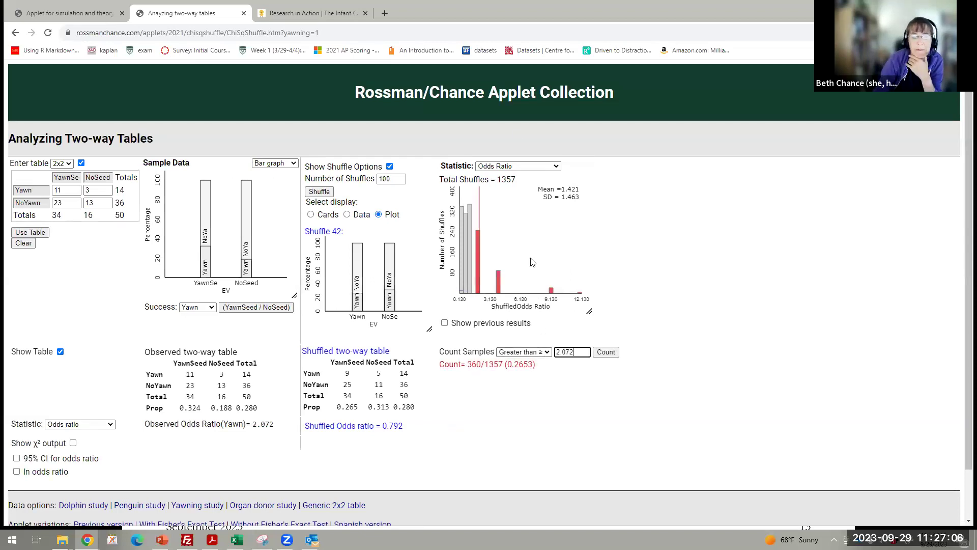
click(520, 167)
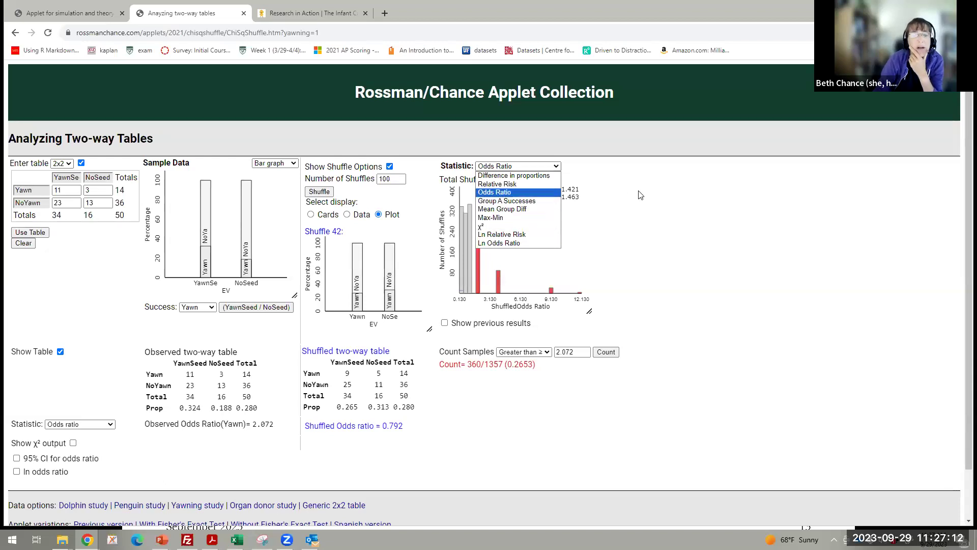
click(763, 246)
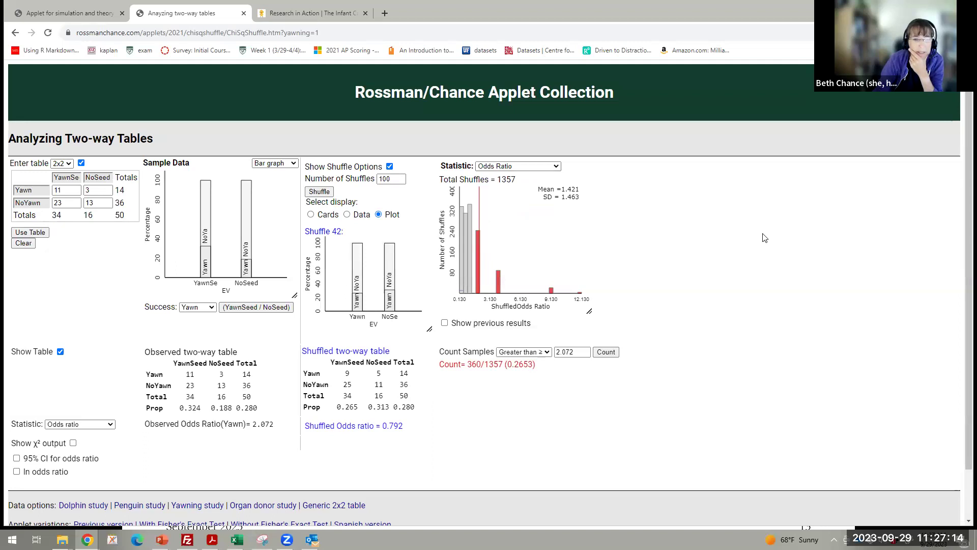
Step: Reload the Yawning study data to start the two-way table analysis afresh
scroll(672, 239, down, 2)
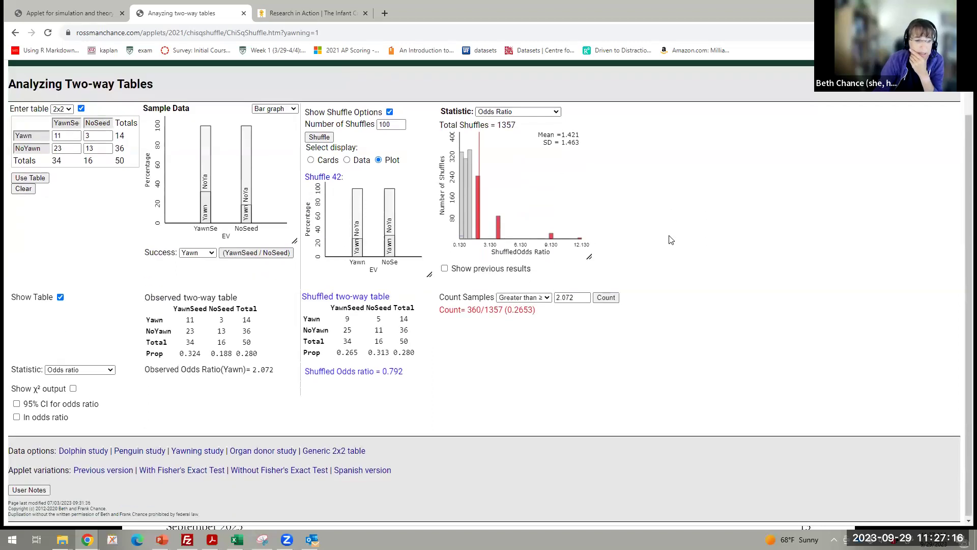
click(186, 452)
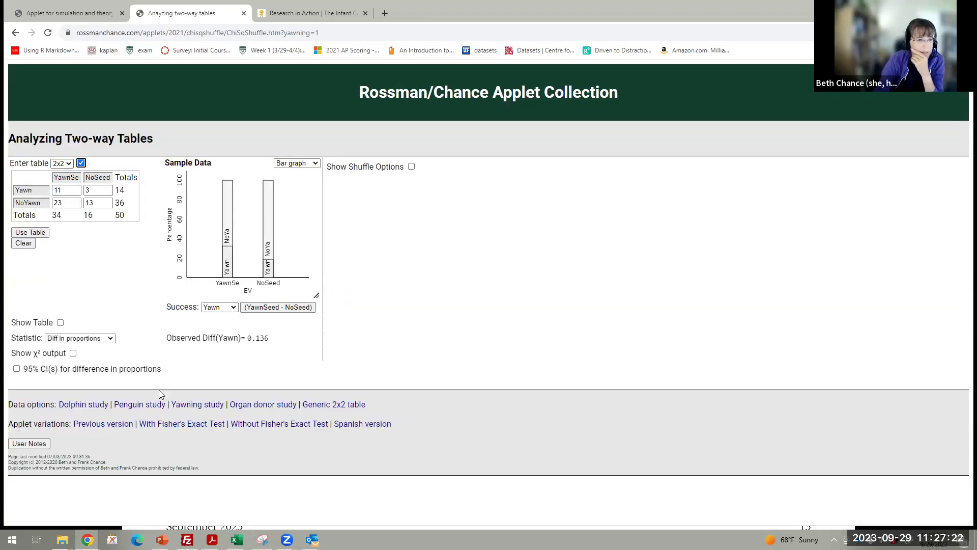
Step: Show the raw data and the observed two-way table, and return to the table entry by reloading the Yawning study
click(81, 163)
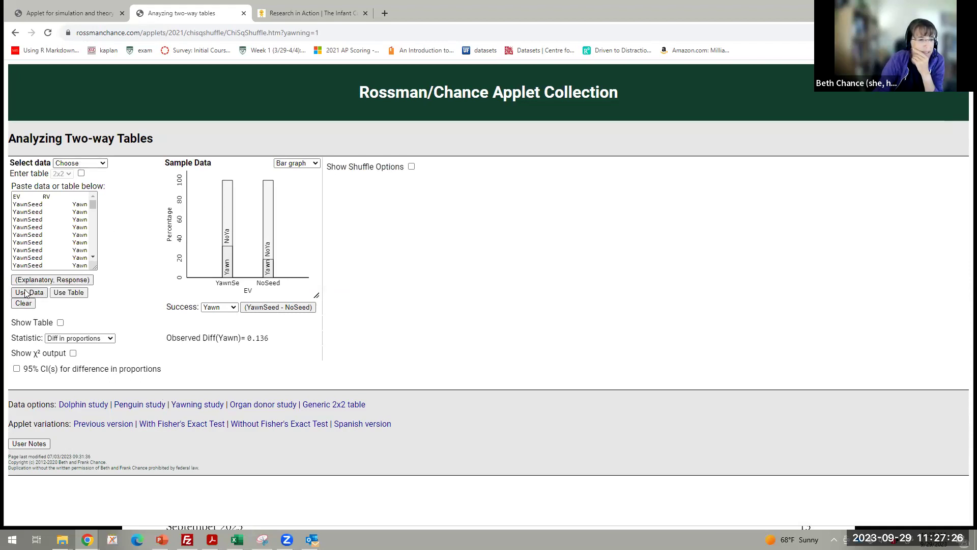
click(60, 323)
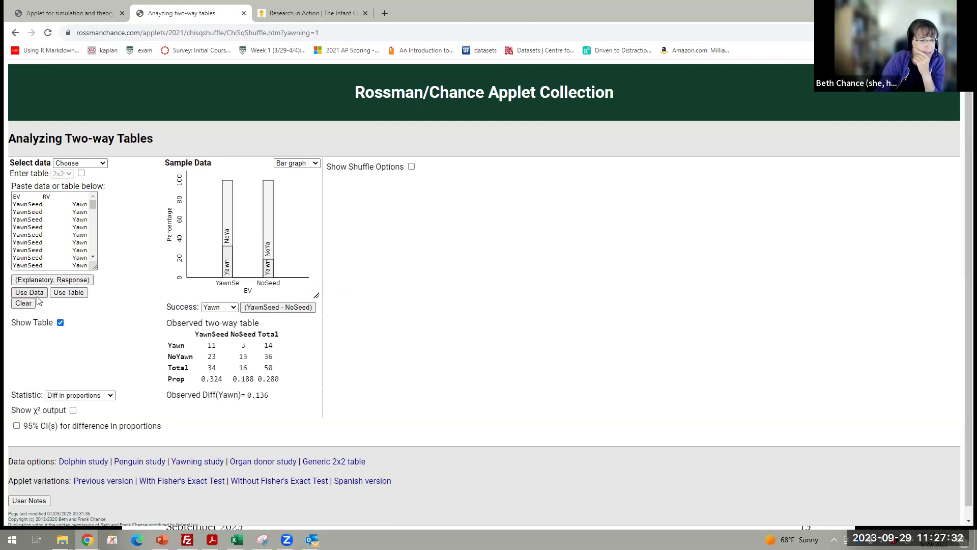
click(198, 461)
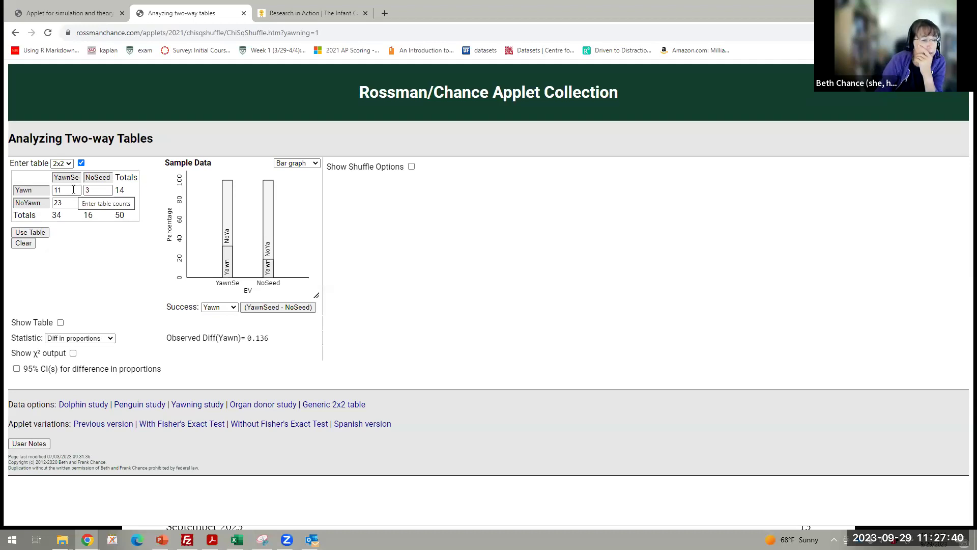
Step: Show the shuffle options for the yawning study and run 1000 shuffles
click(412, 167)
click(412, 177)
text(000)
click(340, 192)
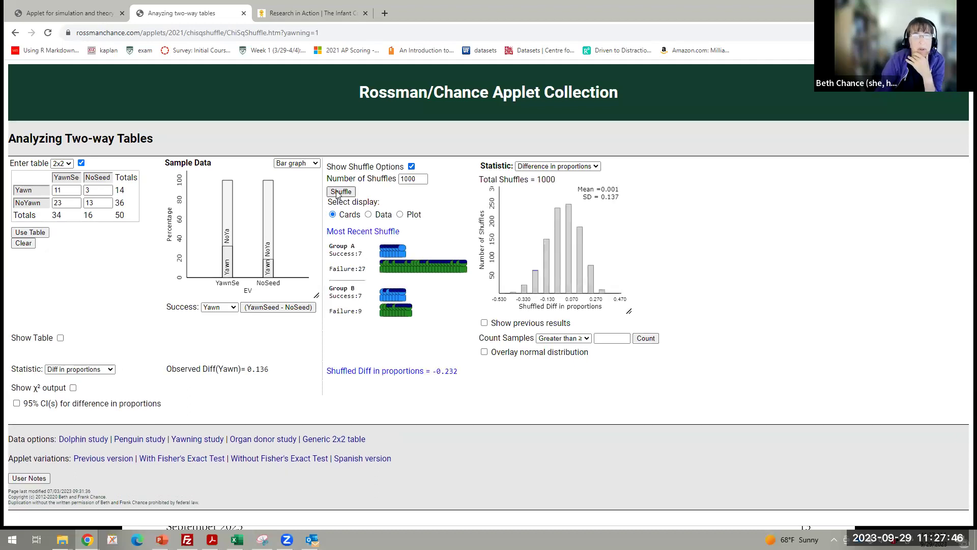
Step: Count the shuffled differences in proportions greater than or equal to 0.136 and check the Tactile simulation slide
click(620, 339)
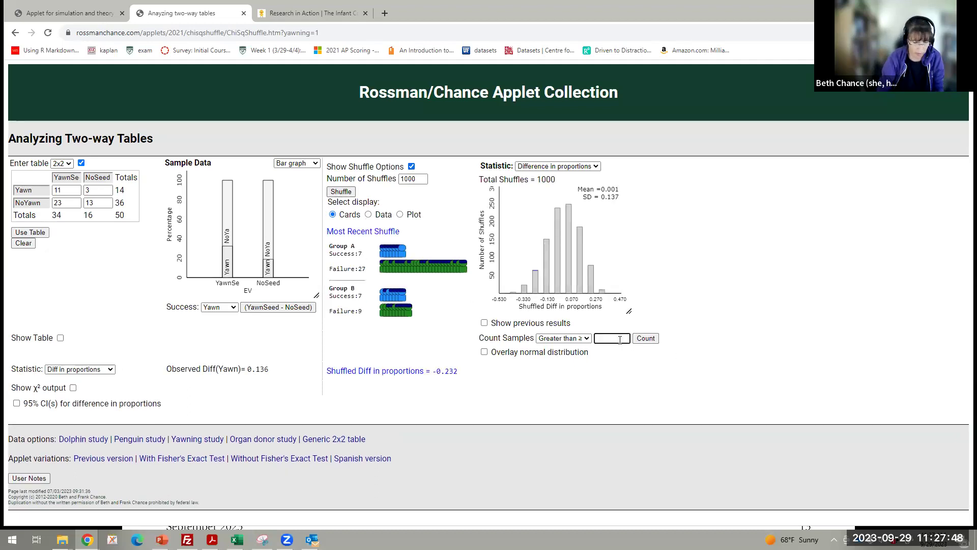
text(.136)
key(Return)
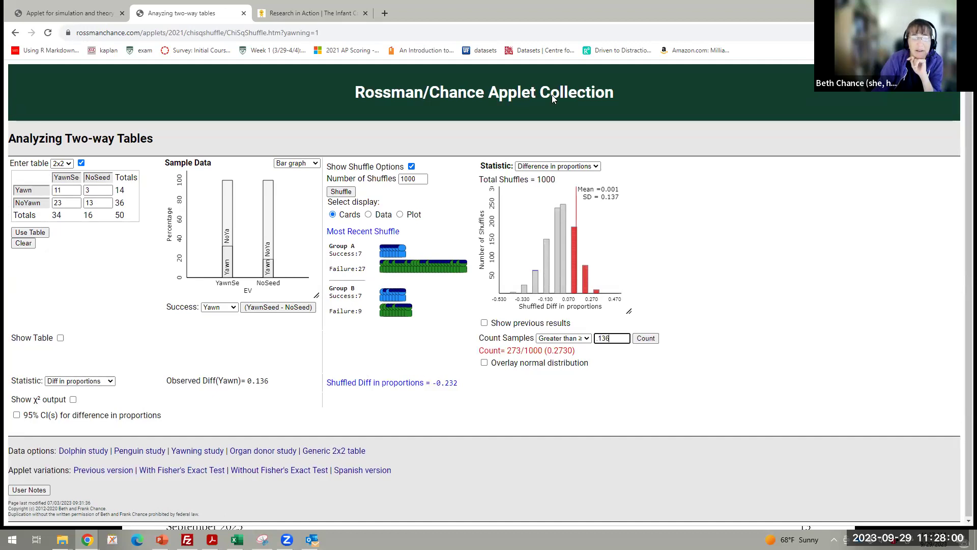
key(alt+Tab)
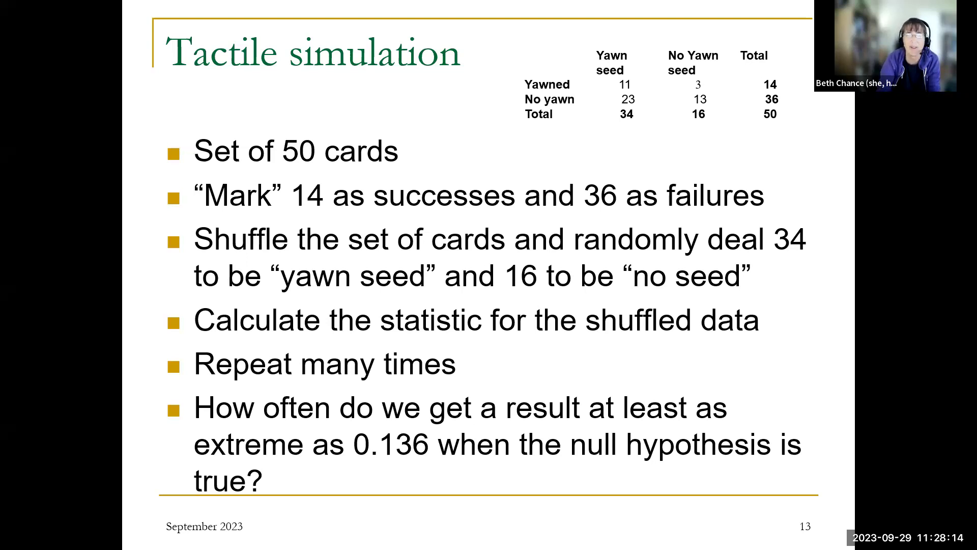
key(alt+Tab)
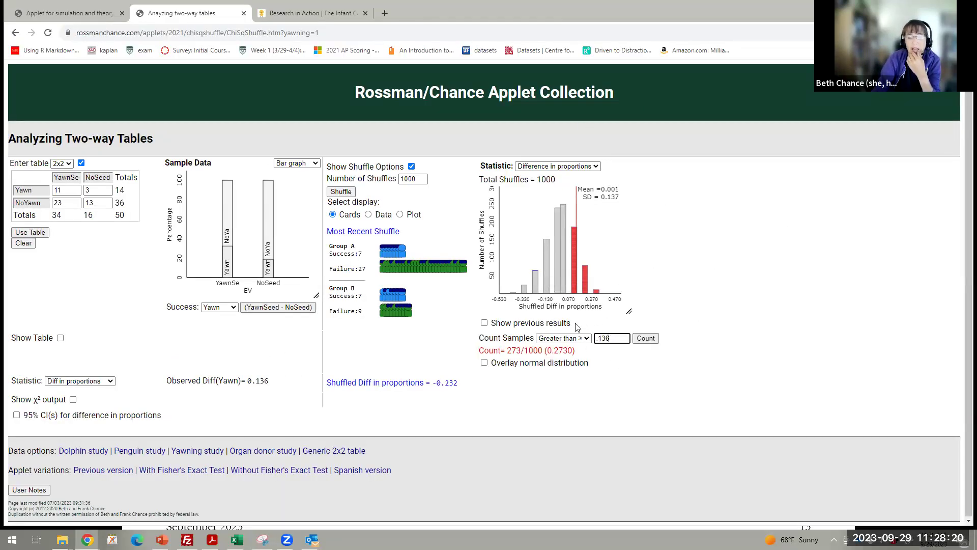
Step: Count the shuffled differences greater than or equal to 0, and return the cutoff to 0.136
double_click(614, 337)
text(0)
click(646, 338)
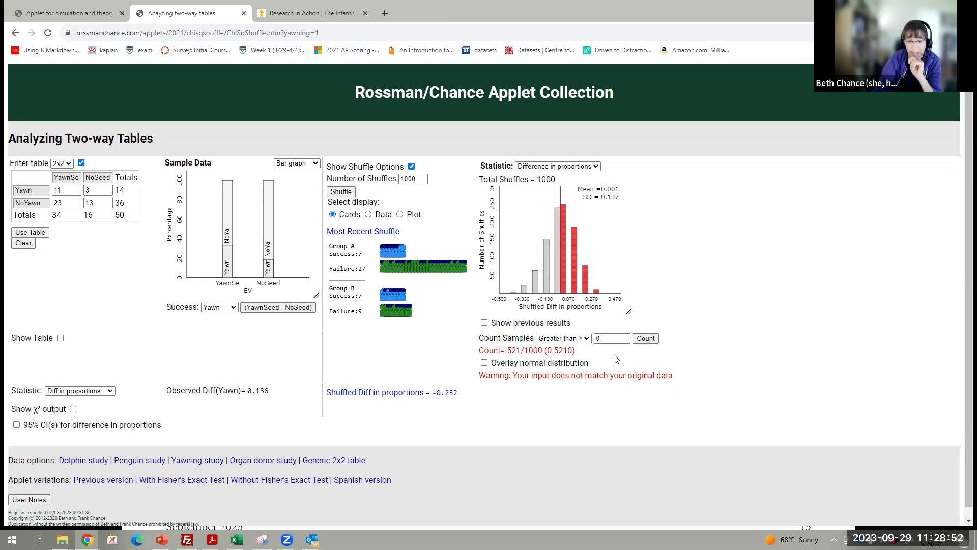
click(615, 339)
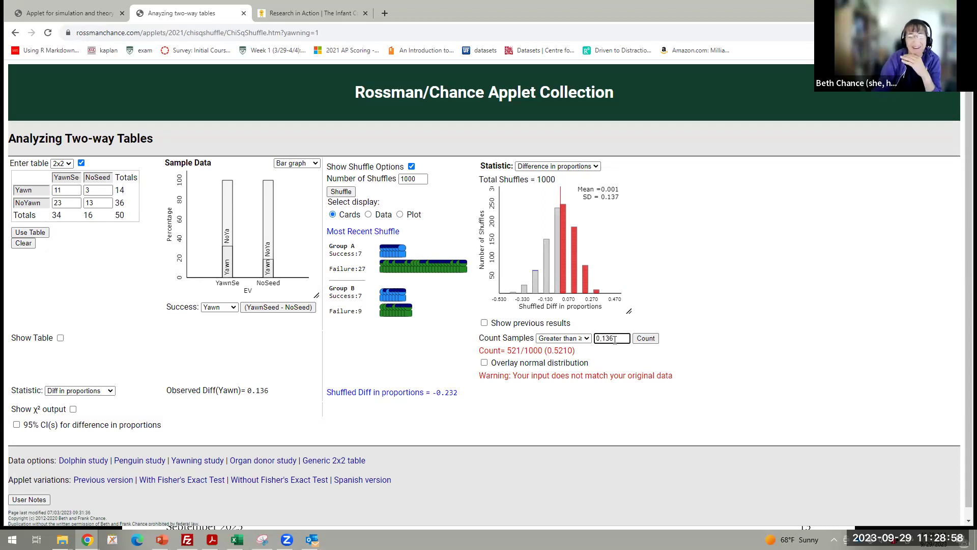
key(Return)
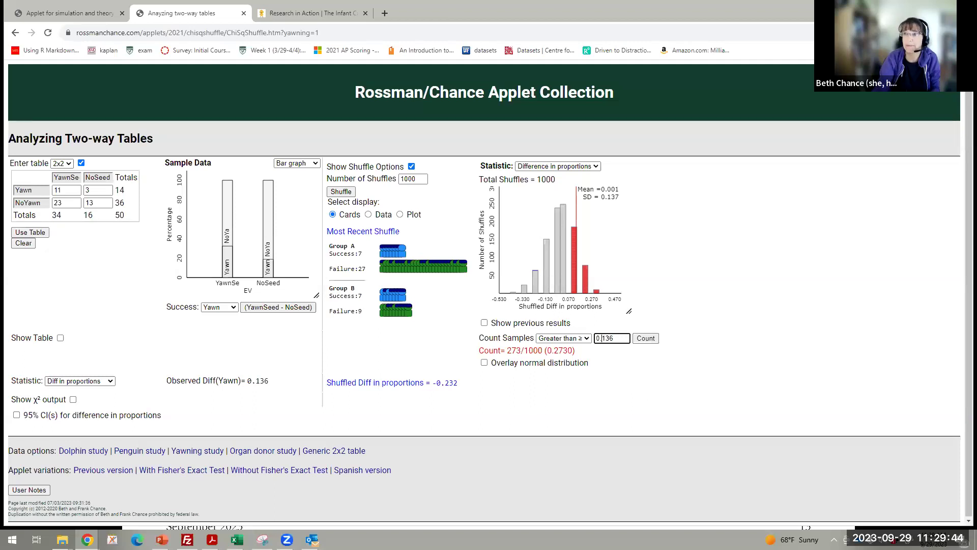
Step: Switch to the slide show and advance to the slide comparing the yawn seed and no yawn seed groups
key(alt+Tab)
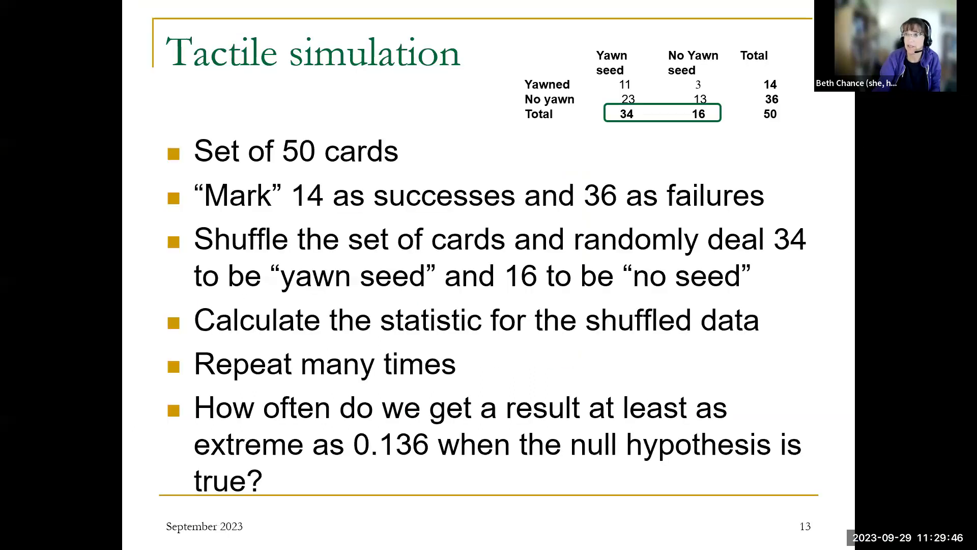
key(Right)
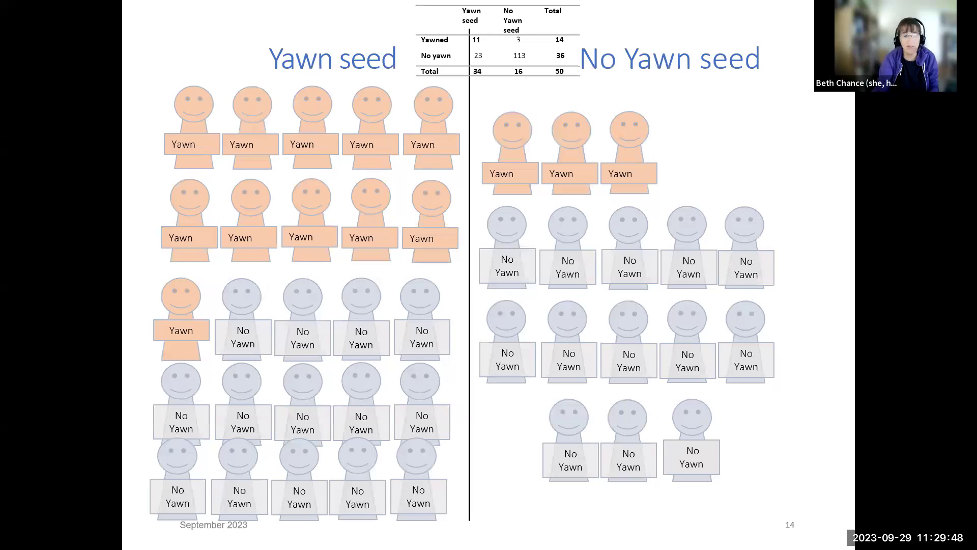
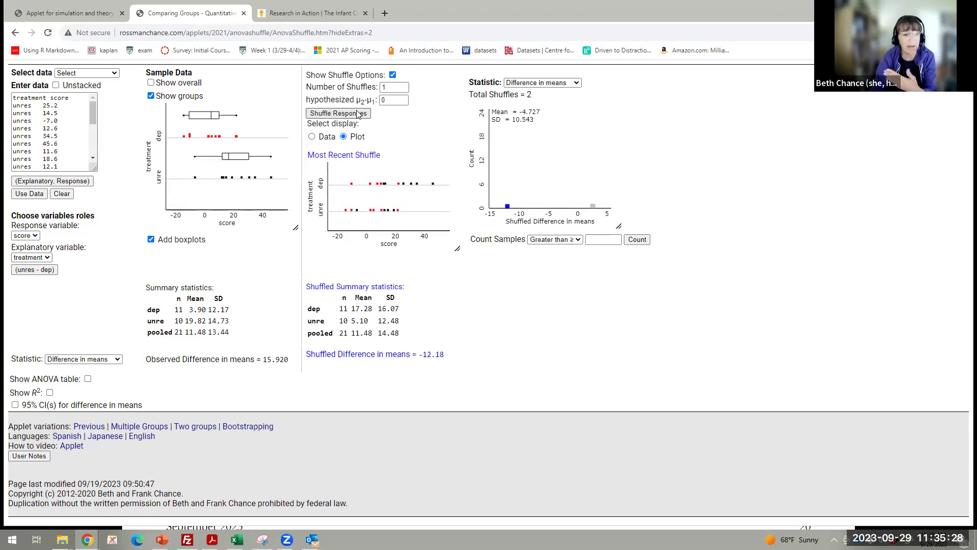
Step: Shuffle the score responses of the two treatment groups three more times, one shuffle at a time
click(357, 113)
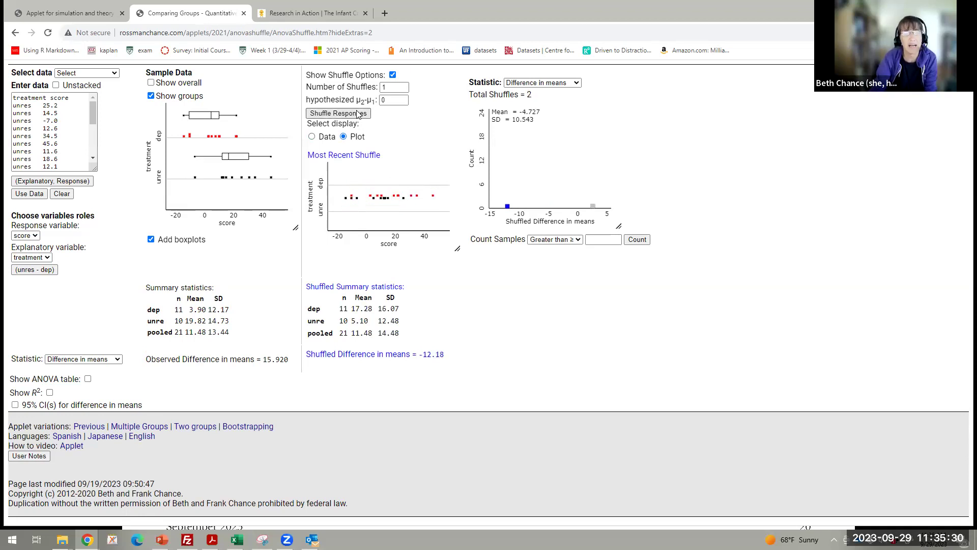
click(357, 113)
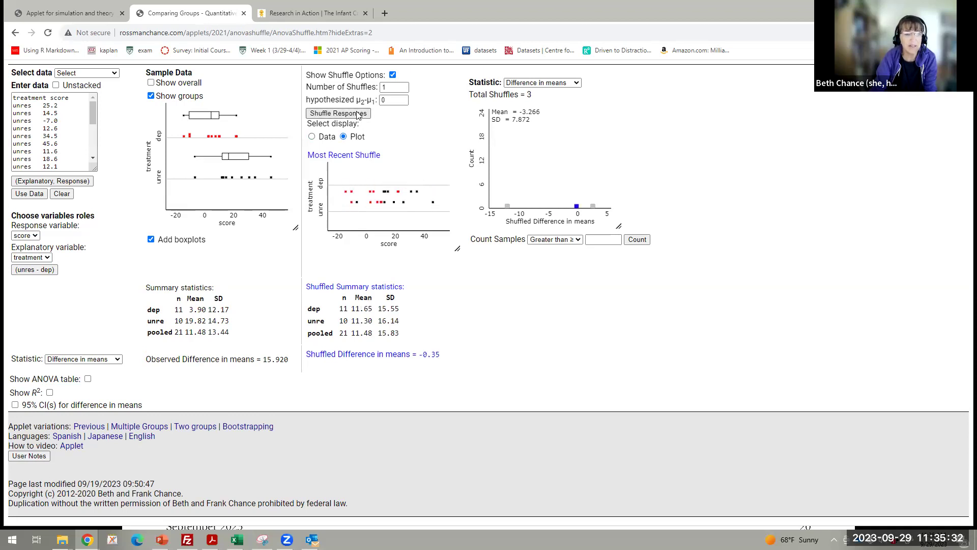
click(358, 113)
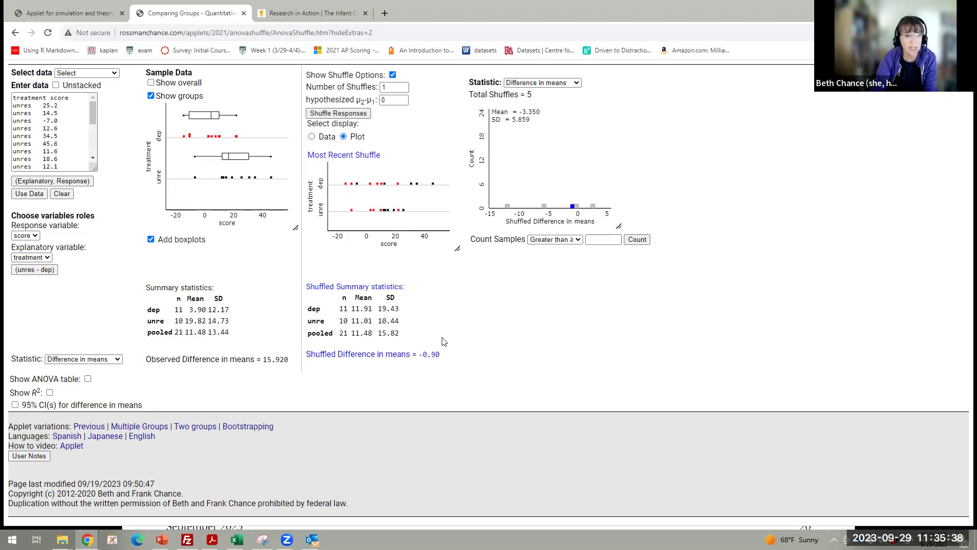
Step: Set the number of shuffles to 100 and shuffle the responses repeatedly until the total is 1805 shuffles
click(401, 88)
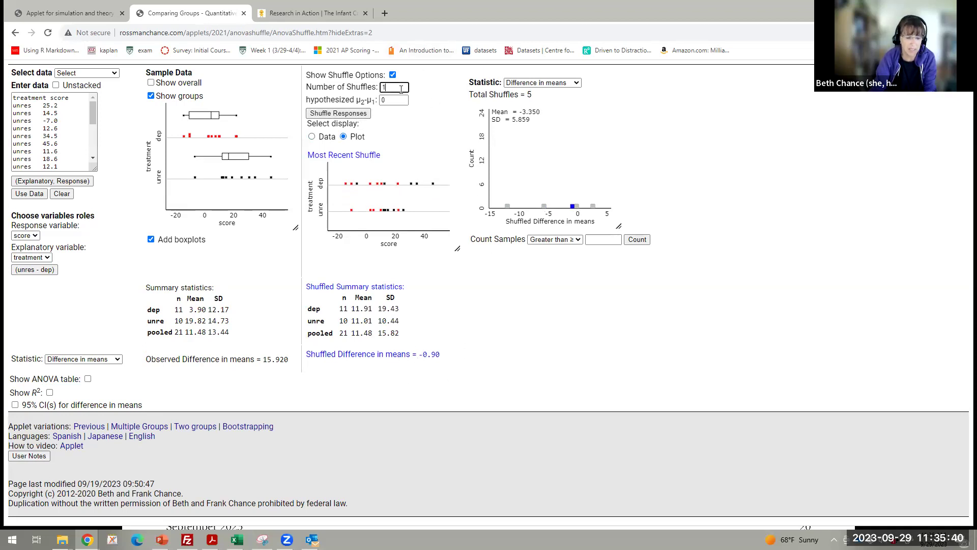
text(00)
click(341, 114)
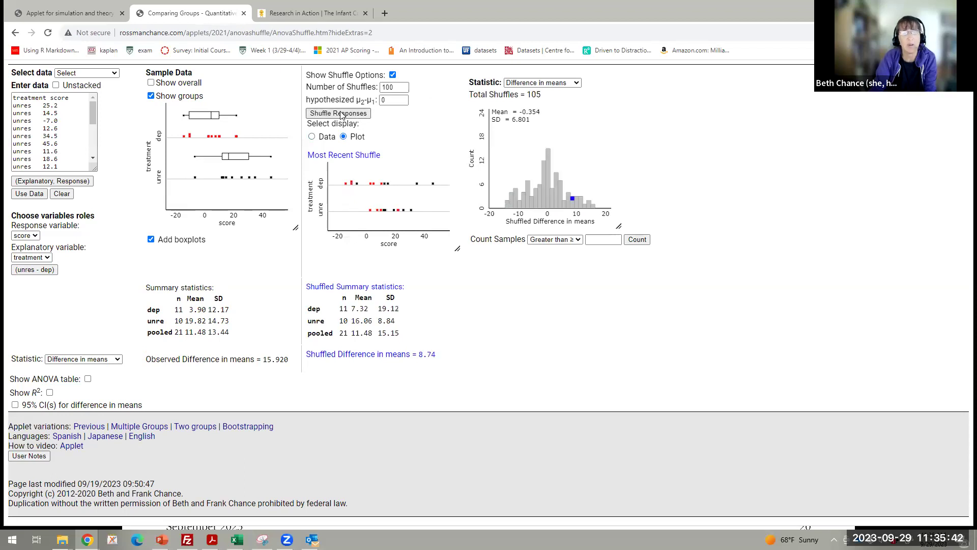
click(340, 114)
click(341, 114)
click(341, 114)
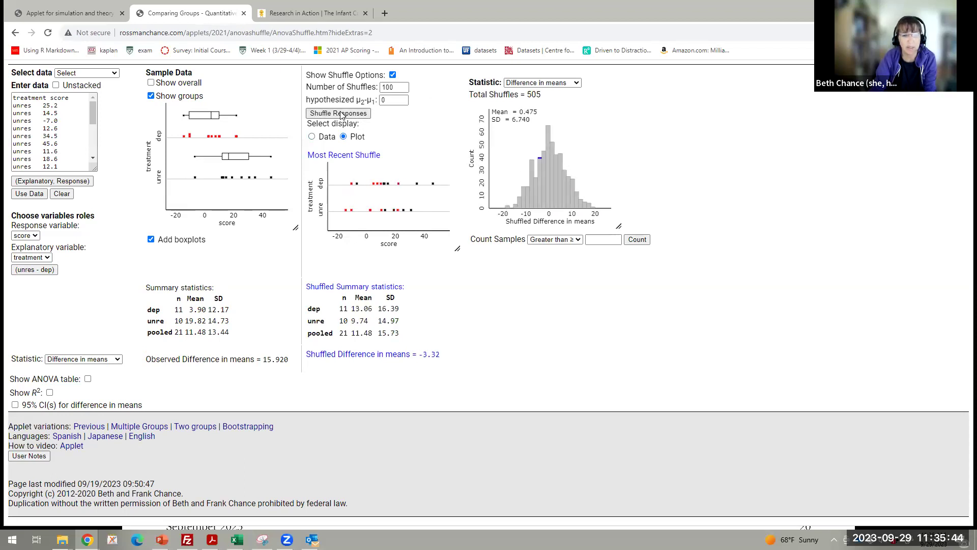
click(341, 114)
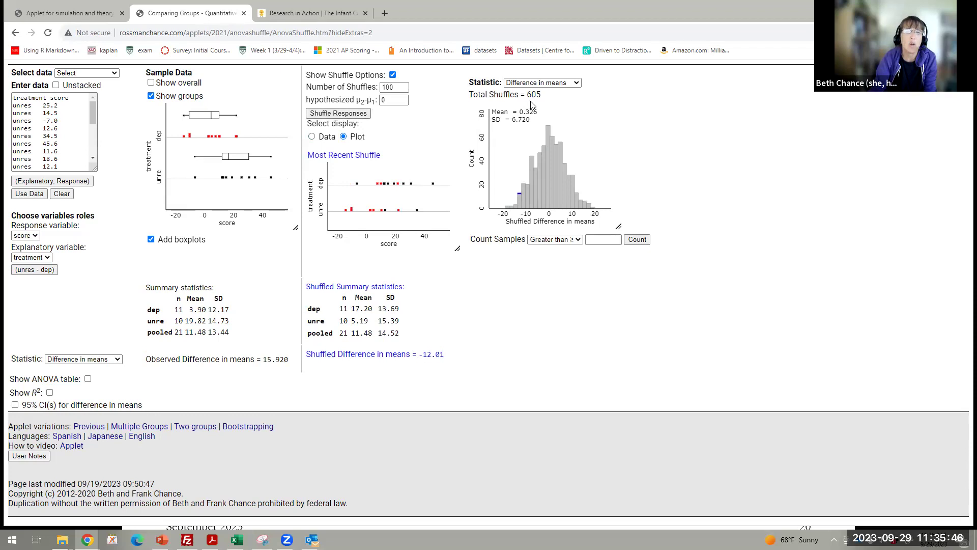
click(350, 116)
click(350, 116)
click(350, 116)
click(350, 116)
click(350, 117)
click(350, 116)
click(350, 116)
click(350, 116)
click(351, 116)
click(350, 116)
click(350, 116)
click(351, 116)
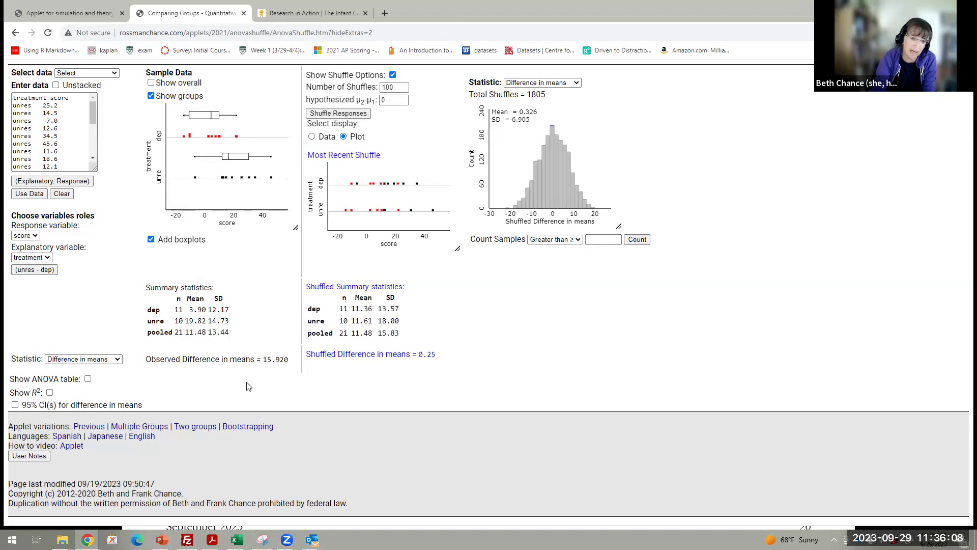
Step: Count the shuffled differences in means greater than or equal to 15.92
click(617, 240)
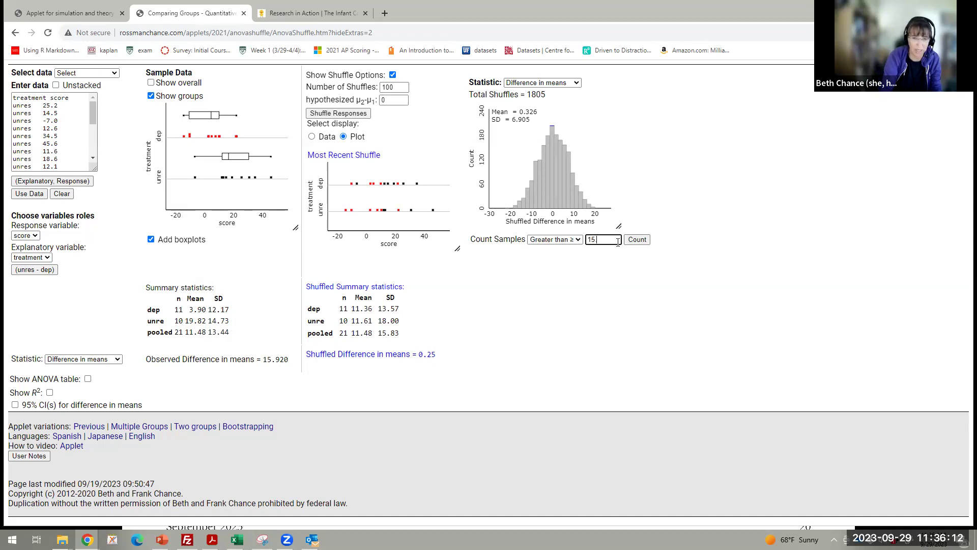
text(15.92)
click(637, 239)
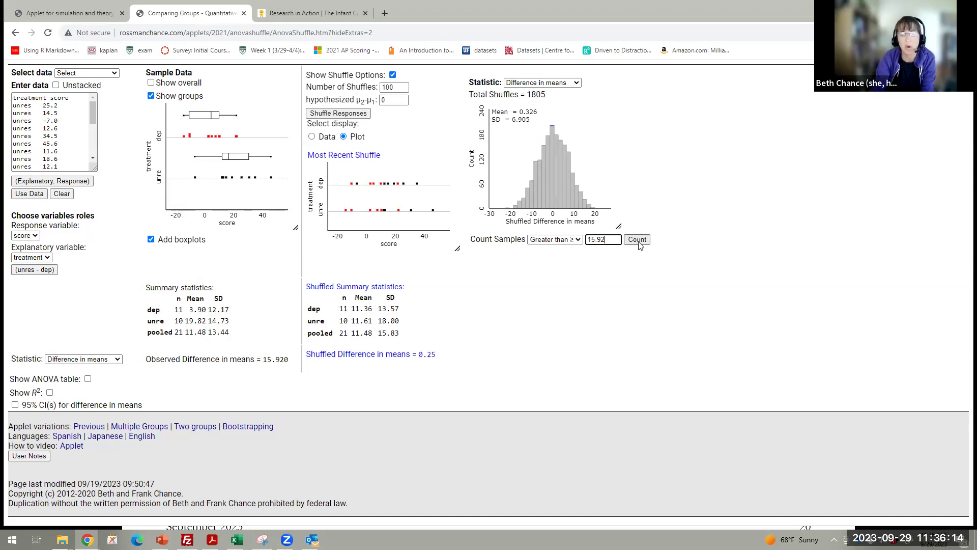
Step: Count the shuffled differences in means beyond 15.92, and return the comparison to greater than or equal
click(565, 239)
click(563, 265)
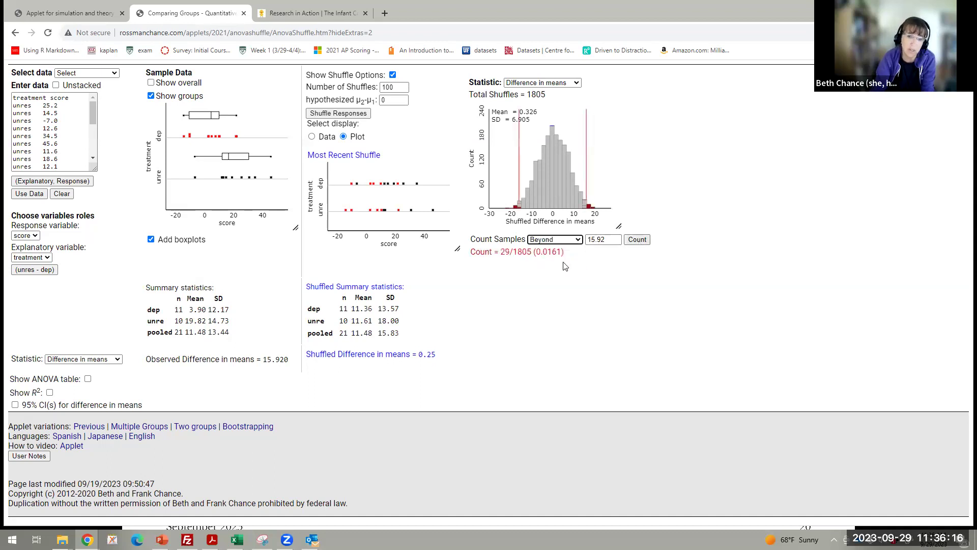
click(569, 240)
key(Escape)
click(569, 253)
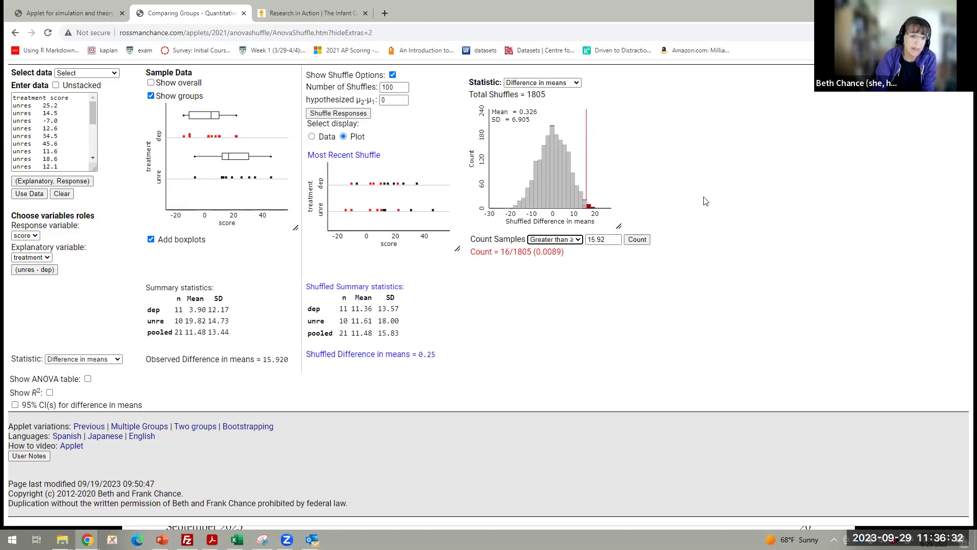
Step: Set the shuffle statistic to Difference in medians and count the samples greater than or equal to 12.05
click(563, 84)
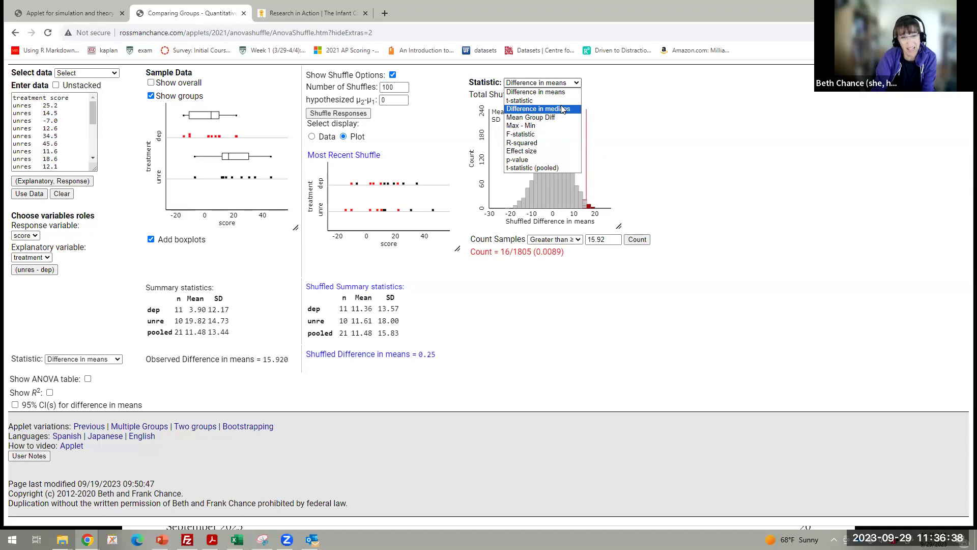
click(563, 109)
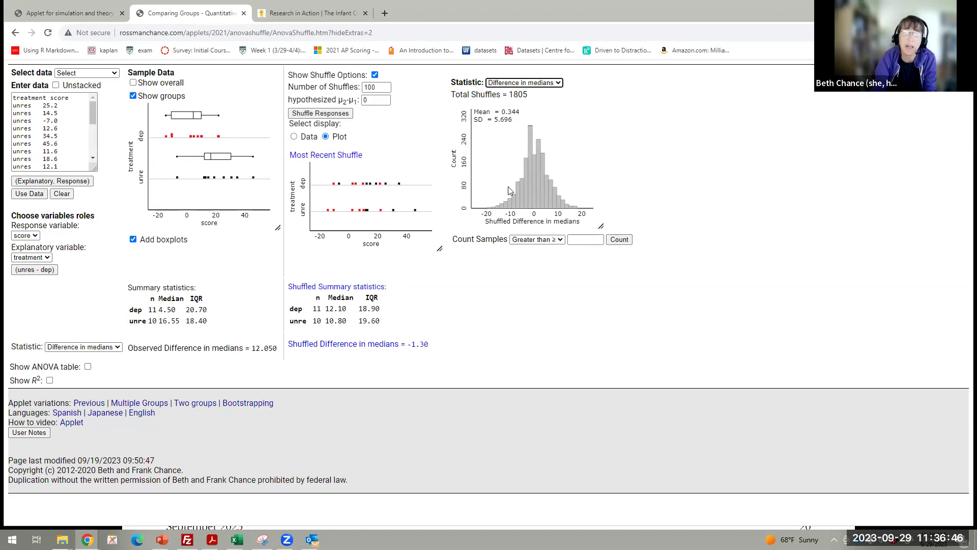
click(585, 239)
text(12.05)
key(Return)
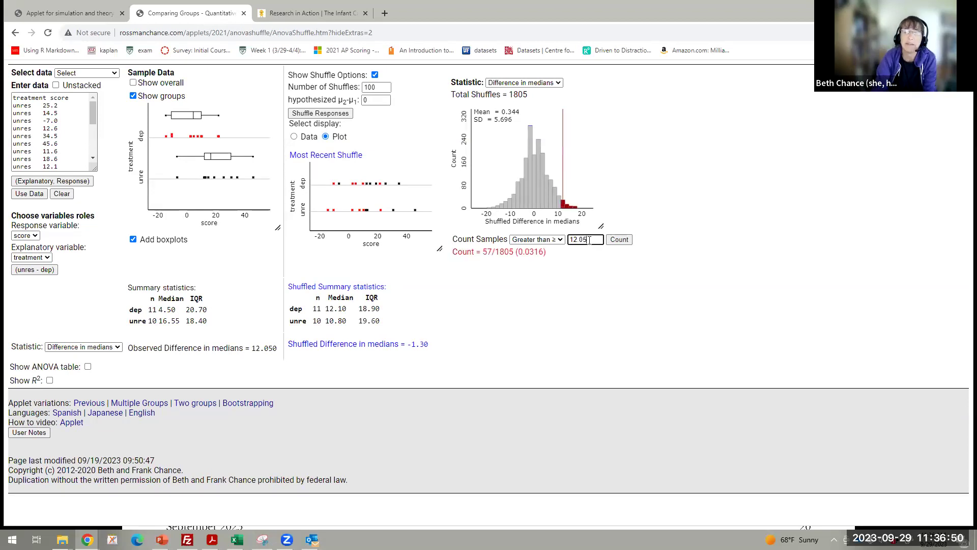
Step: Set the shuffle statistic to t-statistic and overlay the t distribution on the shuffled results
click(551, 83)
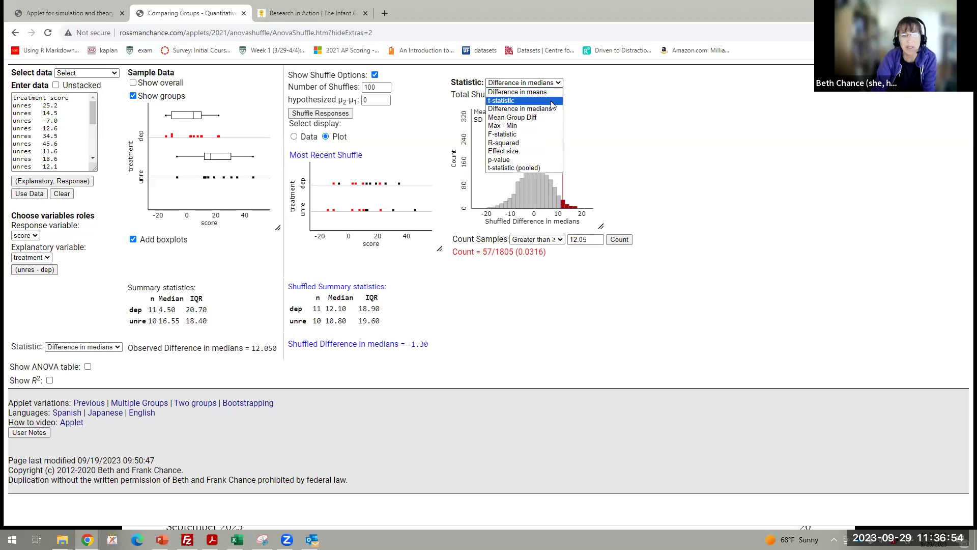
click(552, 102)
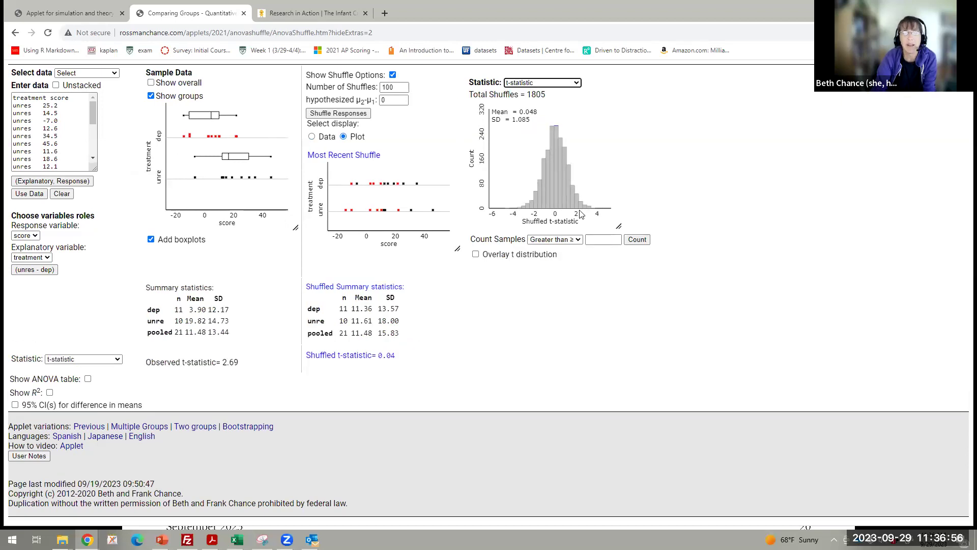
click(476, 255)
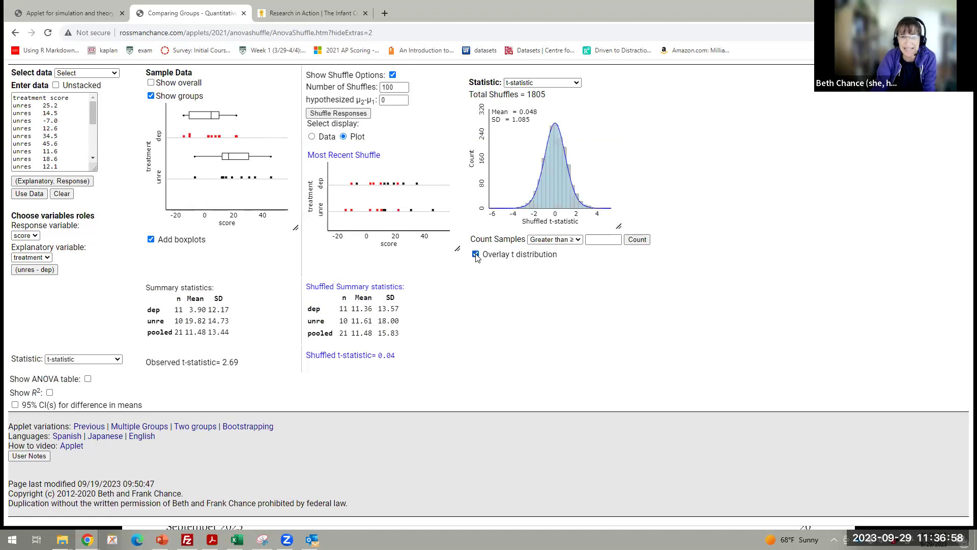
Step: Count the shuffled t-statistics greater than or equal to 2.69
click(600, 239)
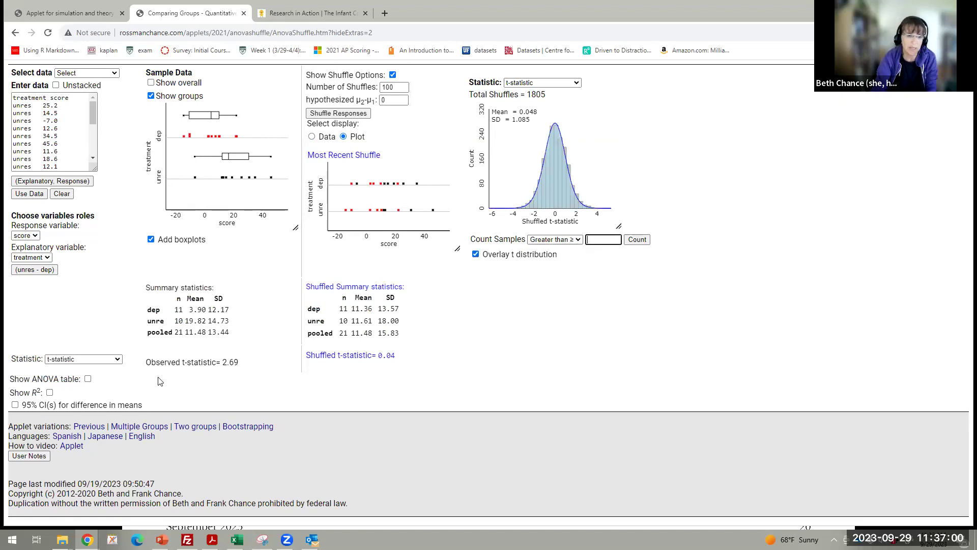
text(2.69)
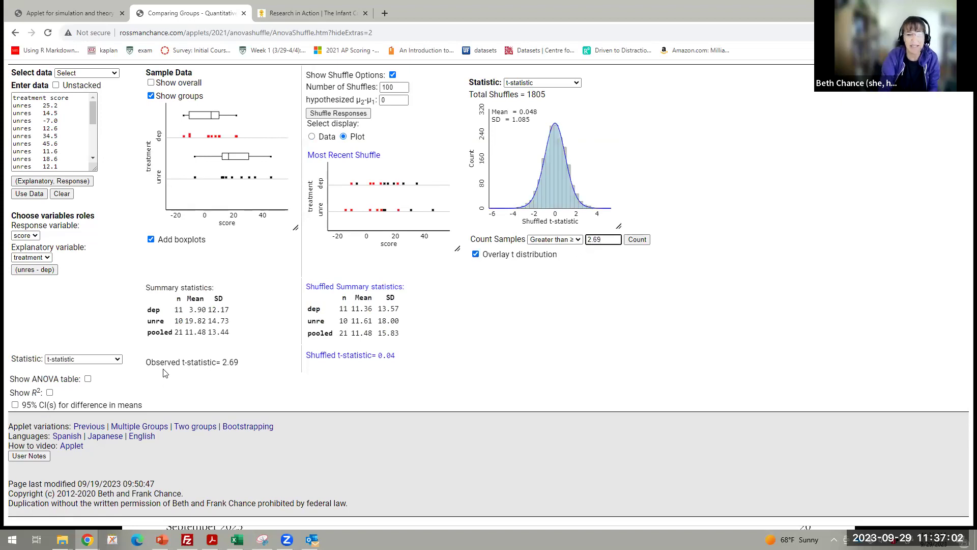
key(Return)
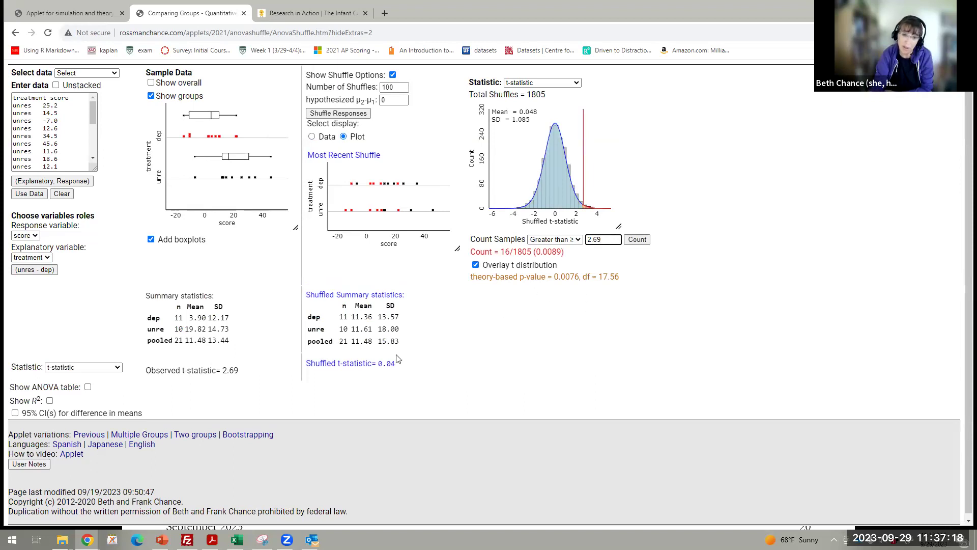
Step: Show the 95% confidence interval for the difference in means and the ANOVA table
click(15, 413)
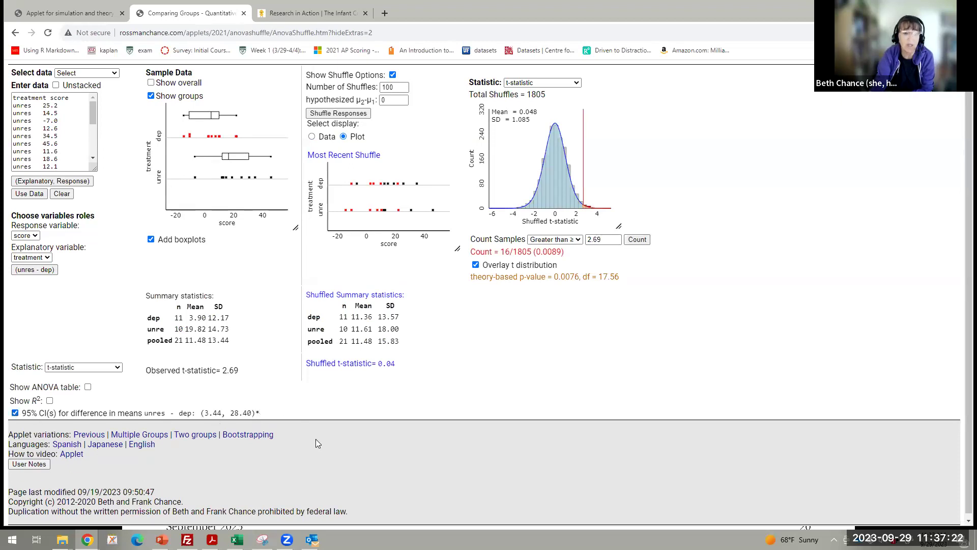
click(88, 387)
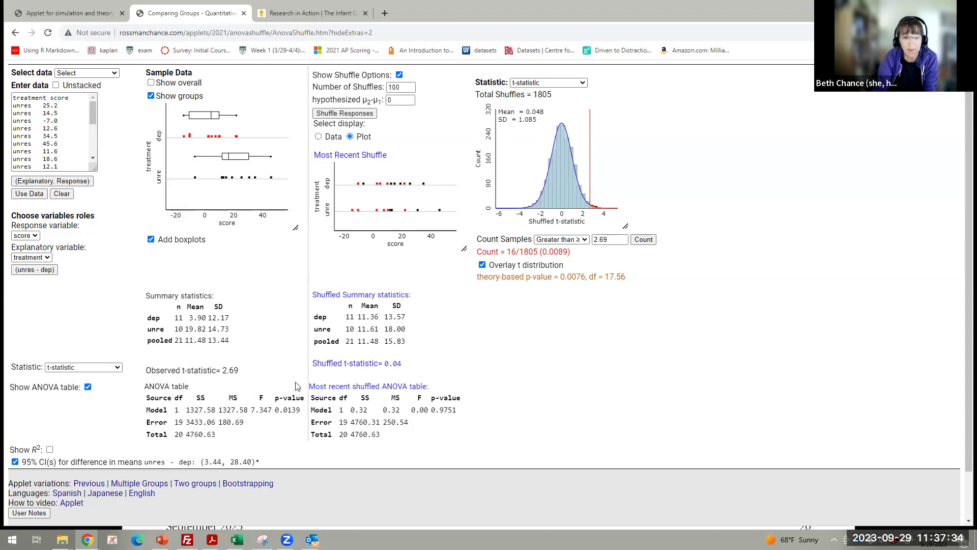
Step: Count the shuffled t-statistics beyond 2.69 in both tails
click(562, 240)
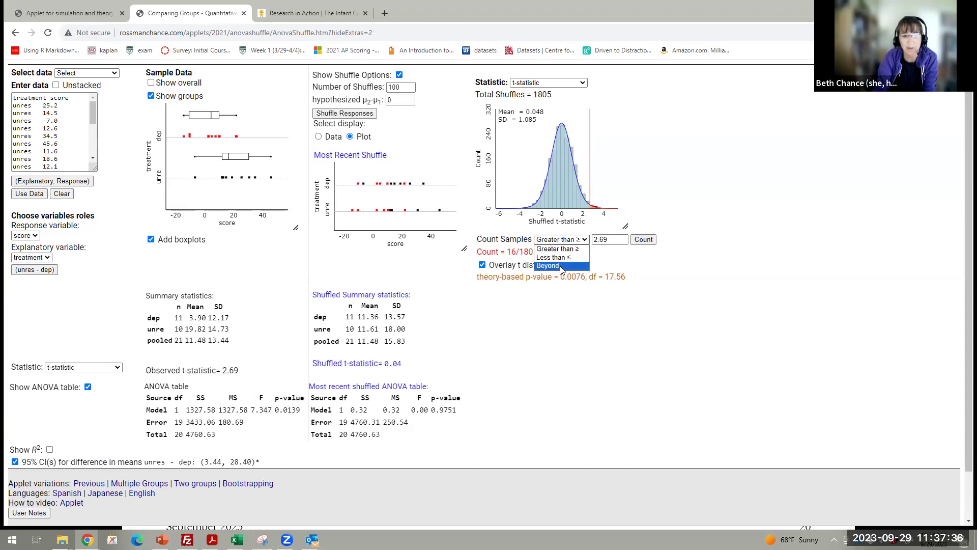
click(558, 259)
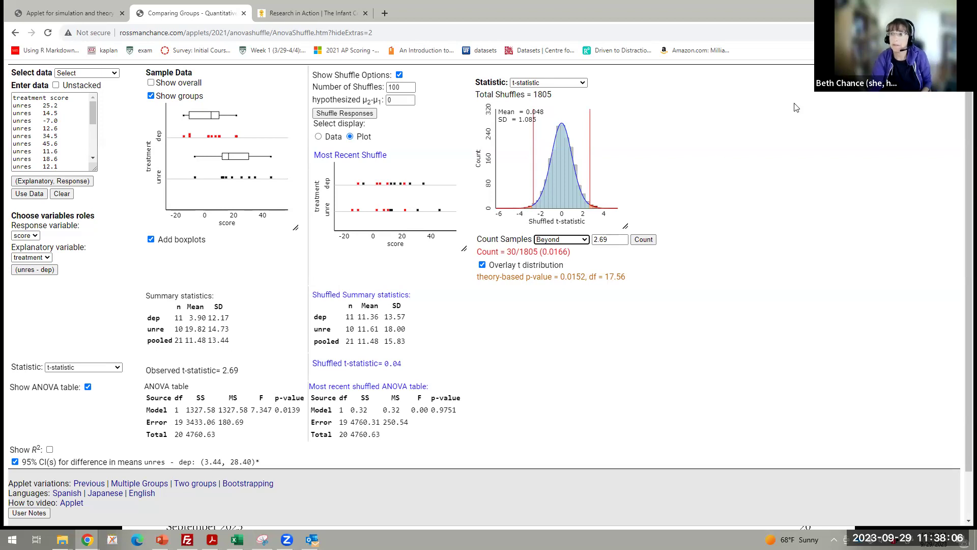
Step: Switch to the slide show and advance through the simulation and p-value slides to the 1970 Draft Lottery scatterplot
key(alt+Tab)
key(Right)
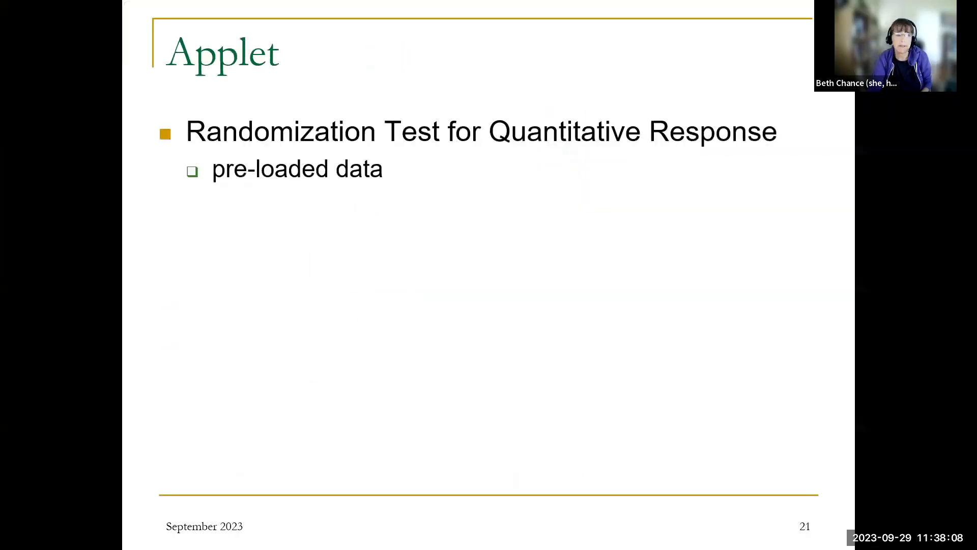
key(Right)
key(Right)
key(Right)
key(Right)
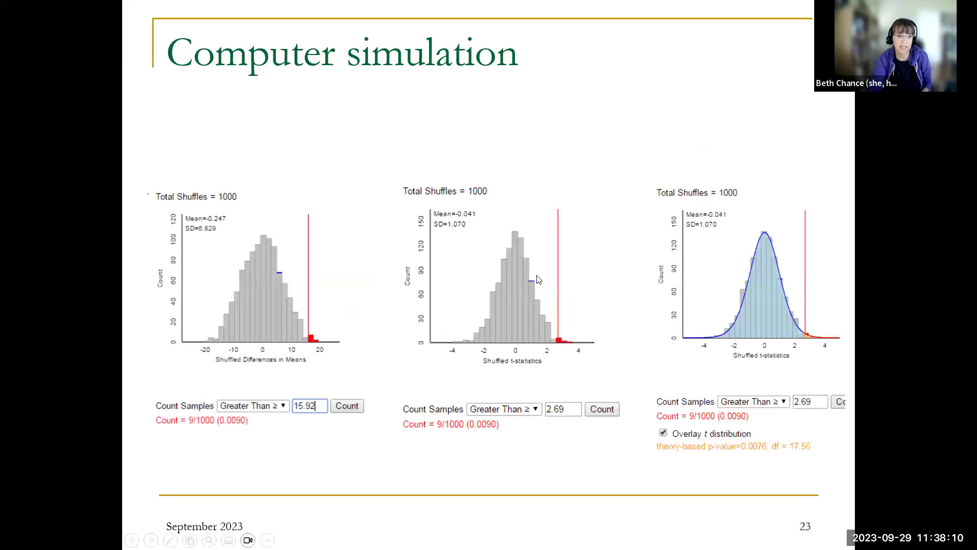
key(Right)
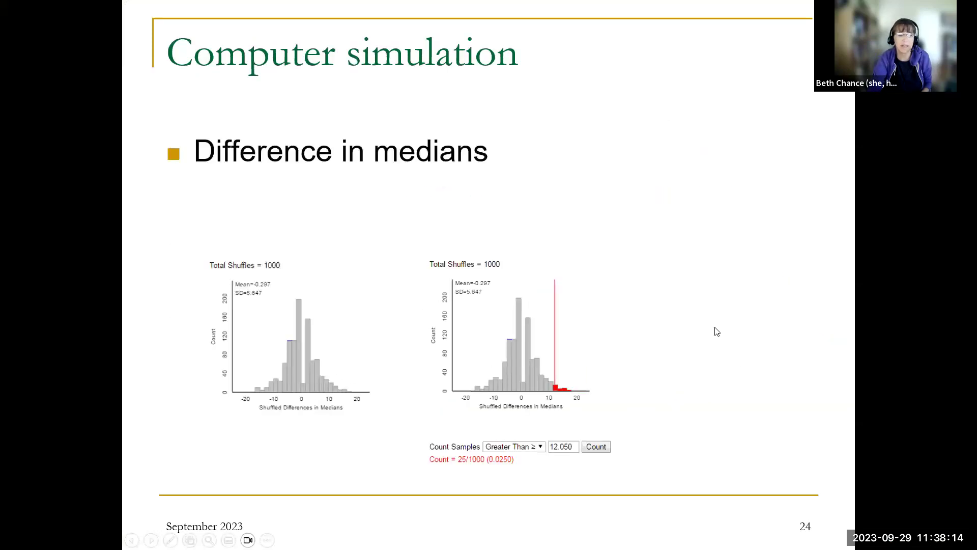
key(Right)
key(Right)
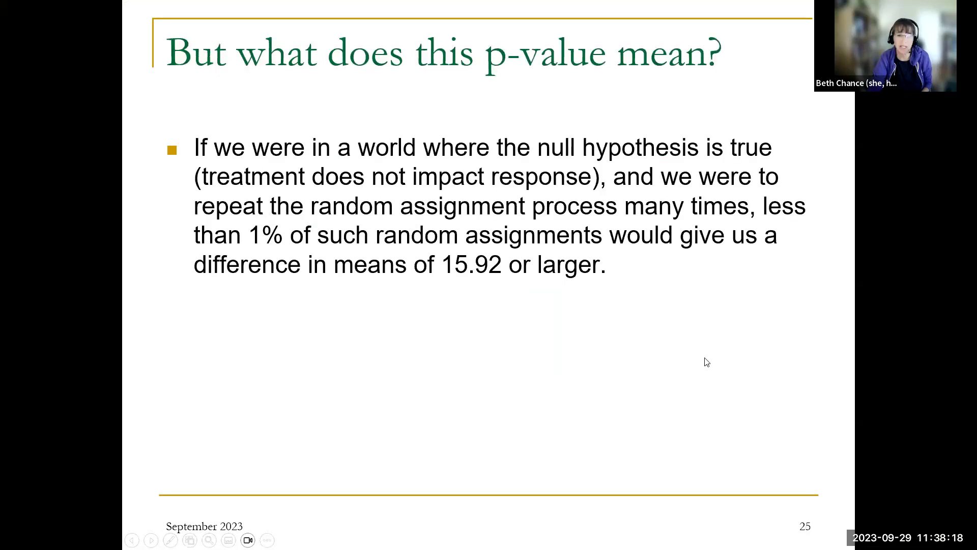
key(Right)
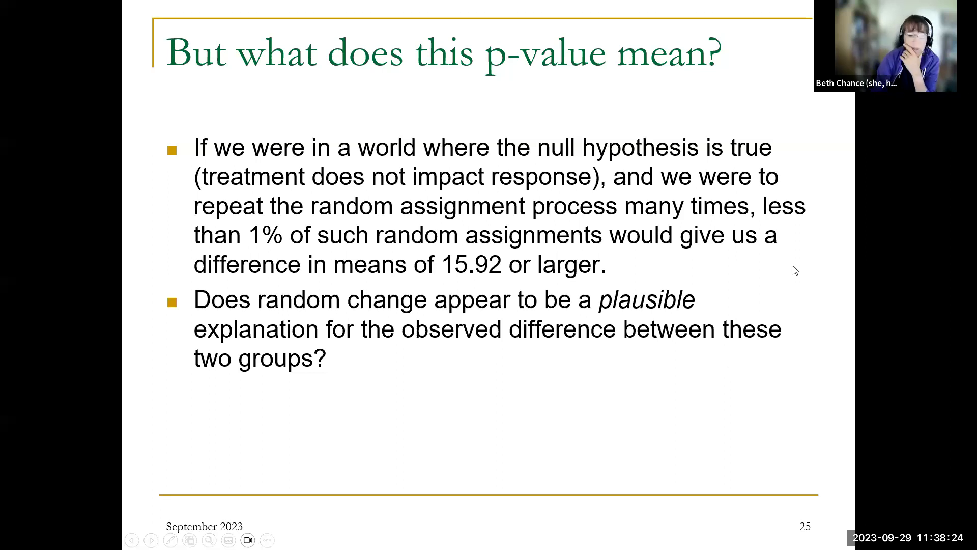
key(Right)
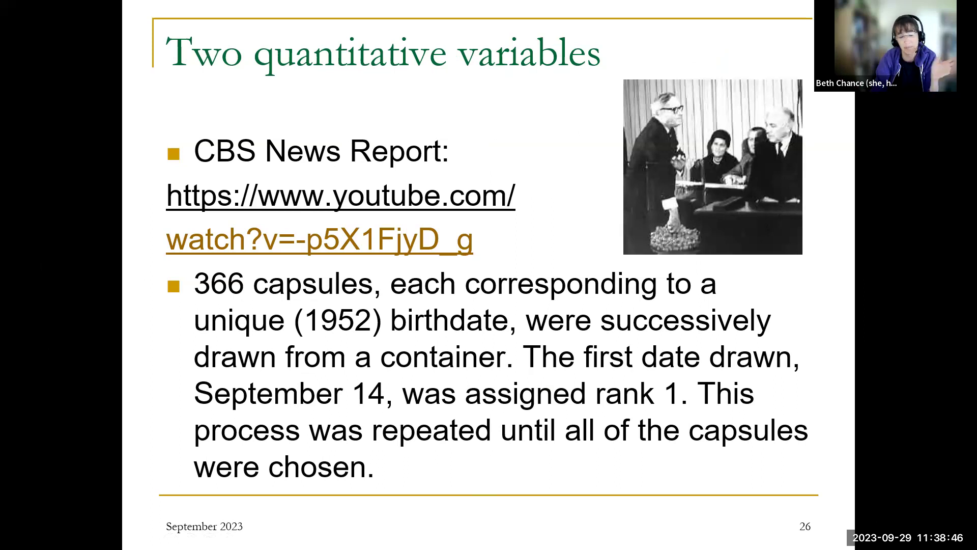
click(613, 379)
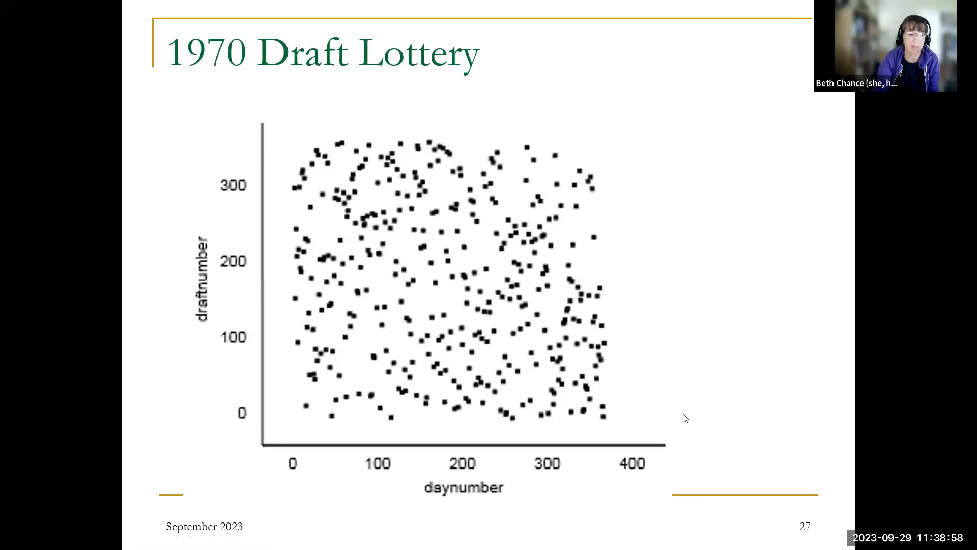
Step: Switch to the browser and open the Analyzing Two Quantitative Variables applet from the applet collection
key(alt+Tab)
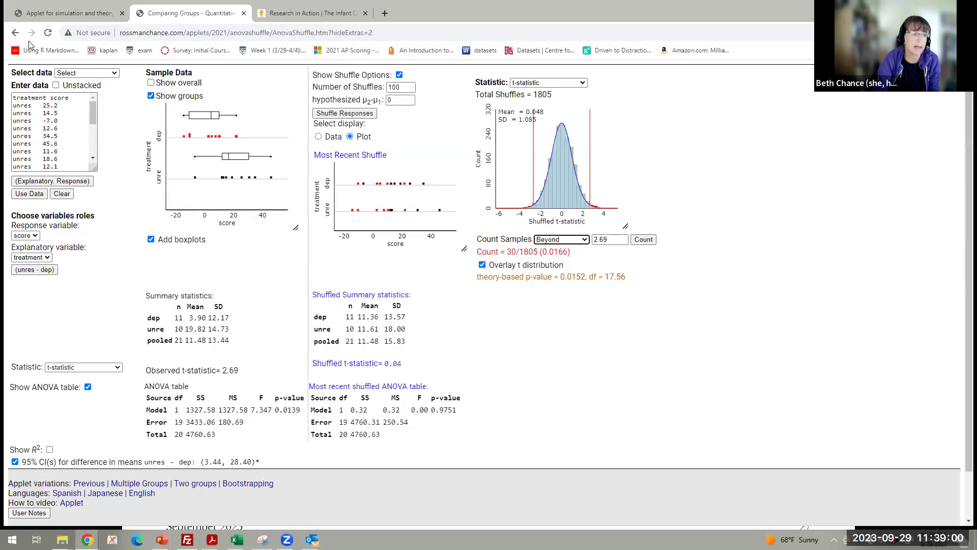
click(15, 32)
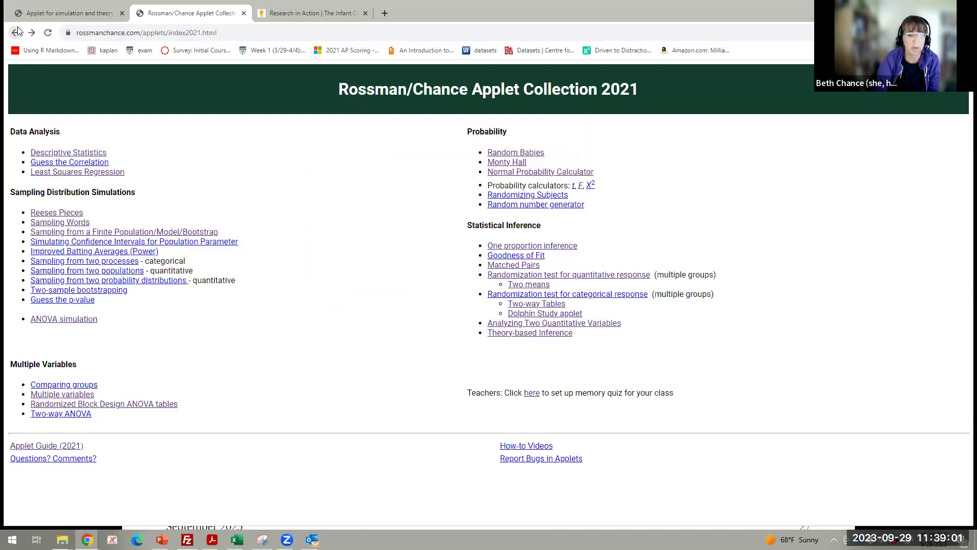
click(616, 326)
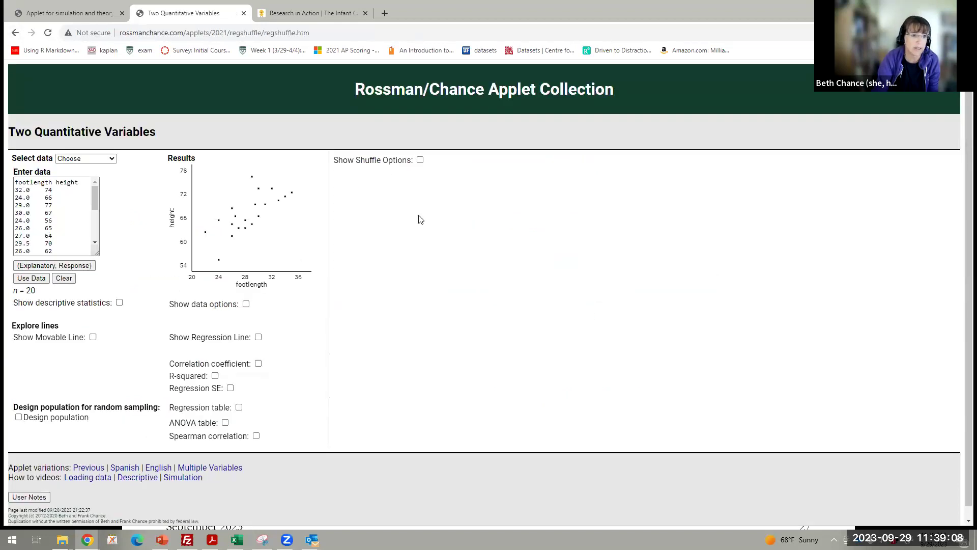
Step: Load the Draft Lottery data set into the applet
click(108, 159)
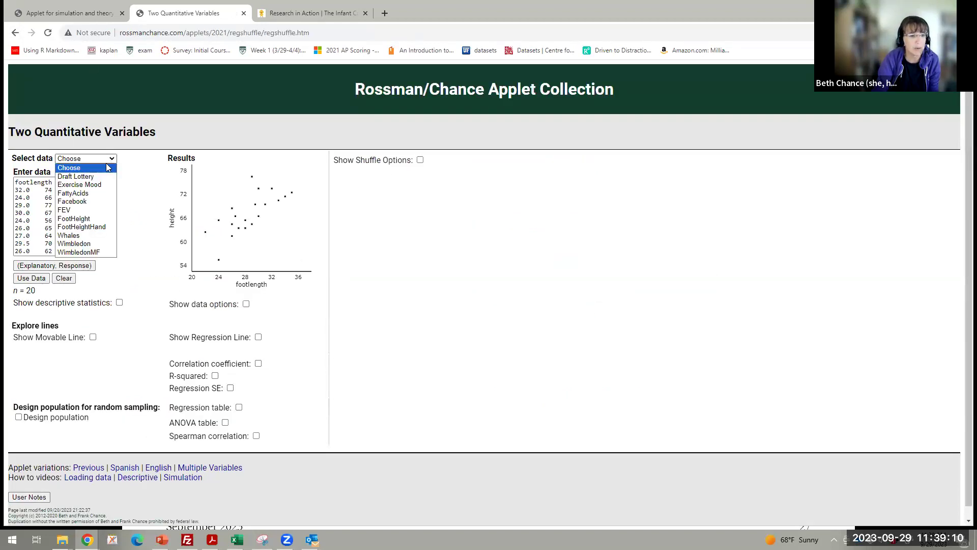
click(84, 173)
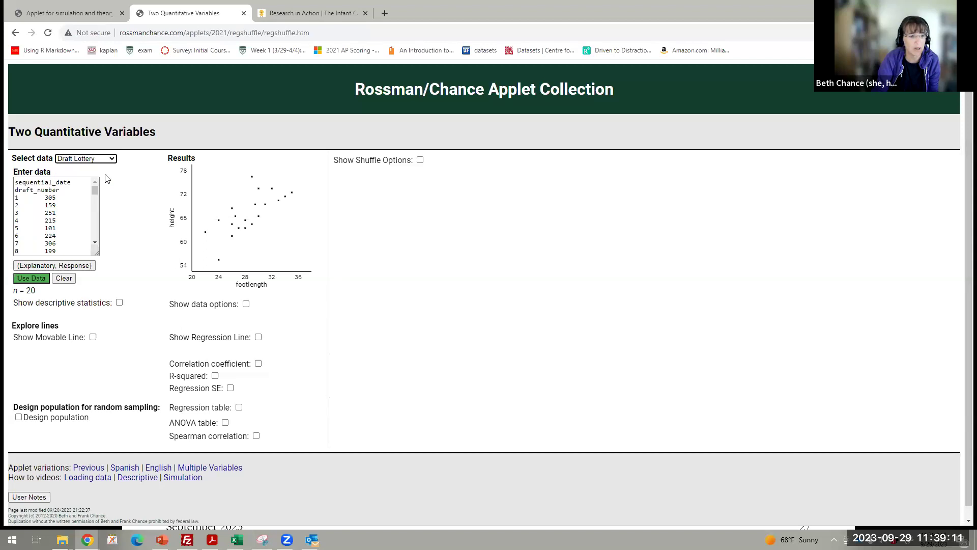
click(32, 278)
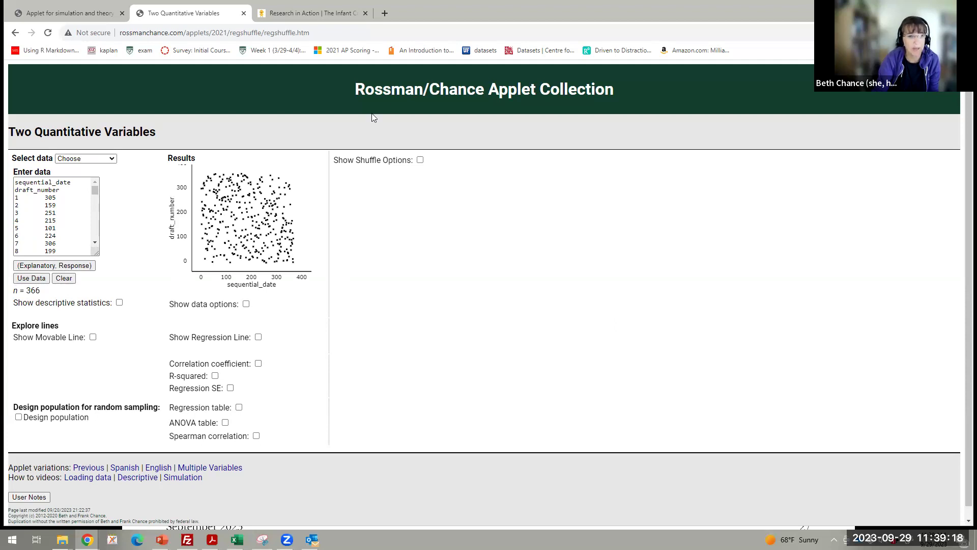
Step: Show the shuffle options with the data display, shuffle the Y-values once, and set the statistic to Correlation
click(420, 160)
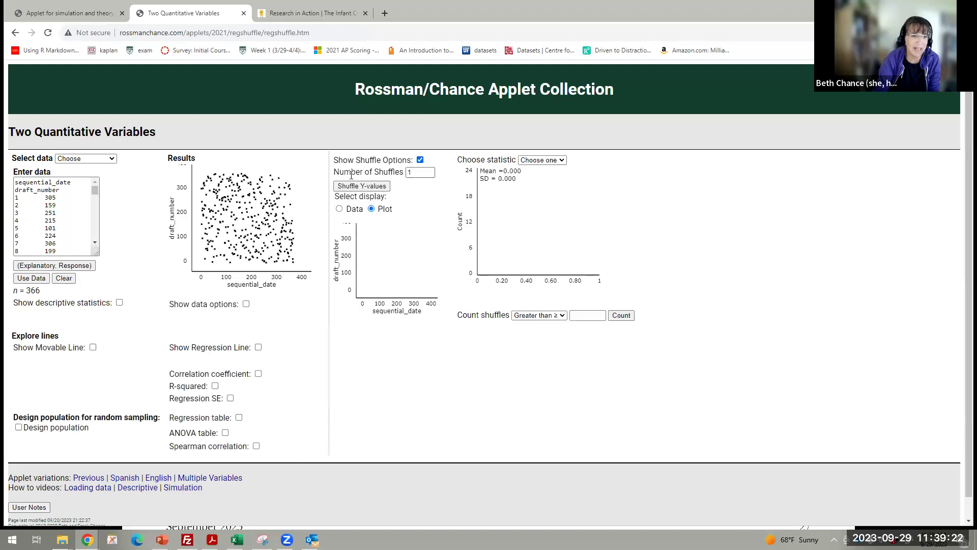
click(339, 209)
click(360, 187)
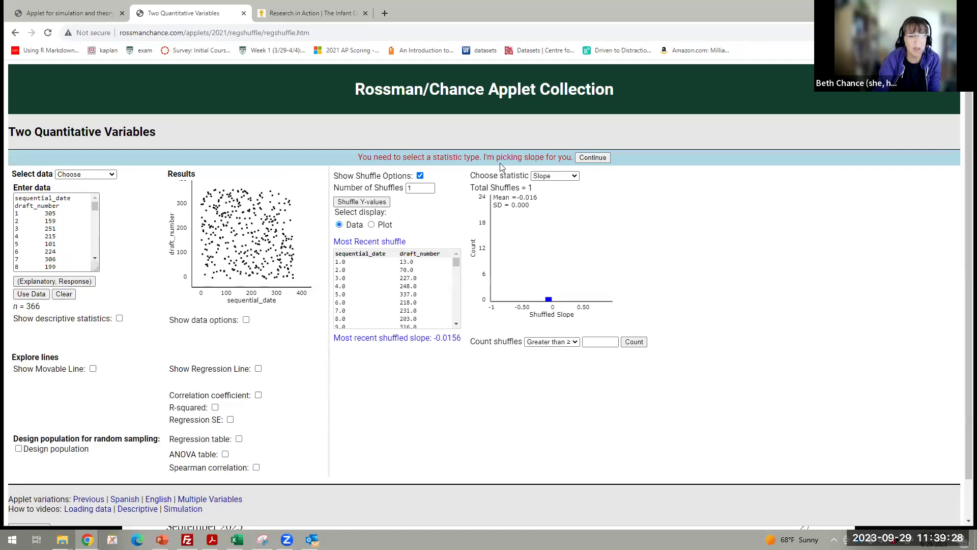
click(569, 177)
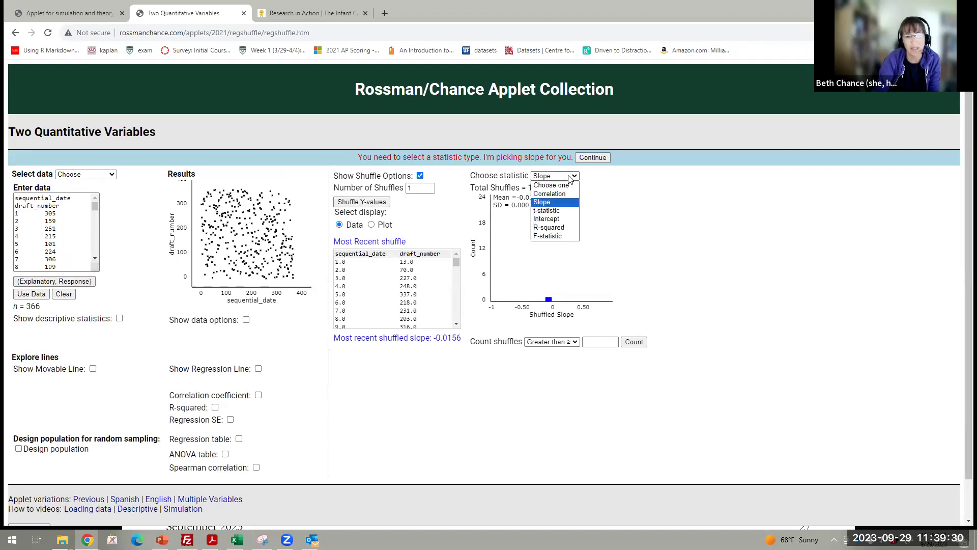
click(569, 198)
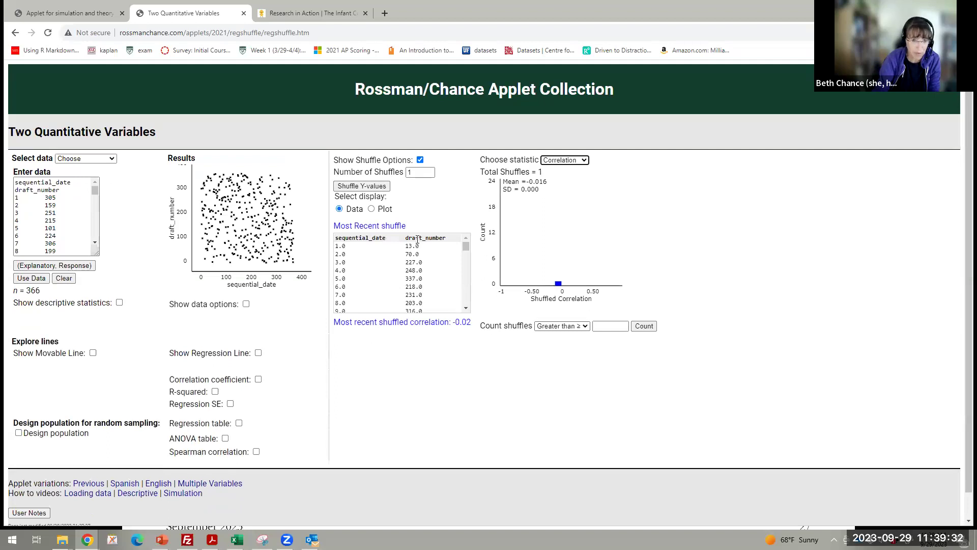
Step: Shuffle the draft numbers one at a time until the correlation plot holds 38 shuffles
click(365, 185)
click(365, 186)
click(366, 187)
click(366, 187)
click(366, 187)
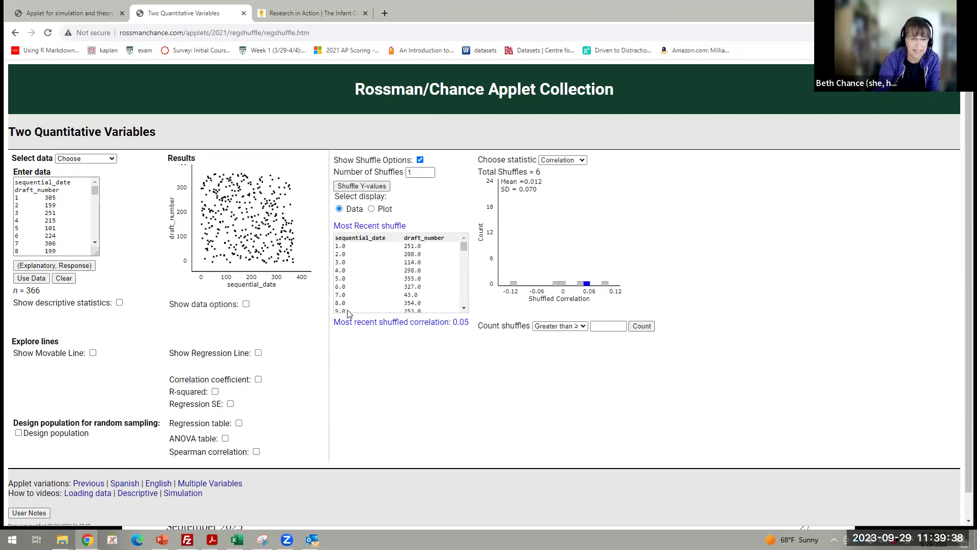
click(363, 187)
click(363, 188)
click(362, 188)
click(363, 187)
click(363, 188)
click(363, 188)
click(362, 188)
click(362, 188)
click(362, 187)
click(362, 188)
click(362, 188)
click(363, 188)
click(363, 187)
click(362, 188)
click(363, 188)
click(363, 188)
click(362, 188)
click(362, 188)
click(362, 188)
click(363, 187)
click(363, 188)
double_click(362, 188)
click(362, 188)
click(362, 187)
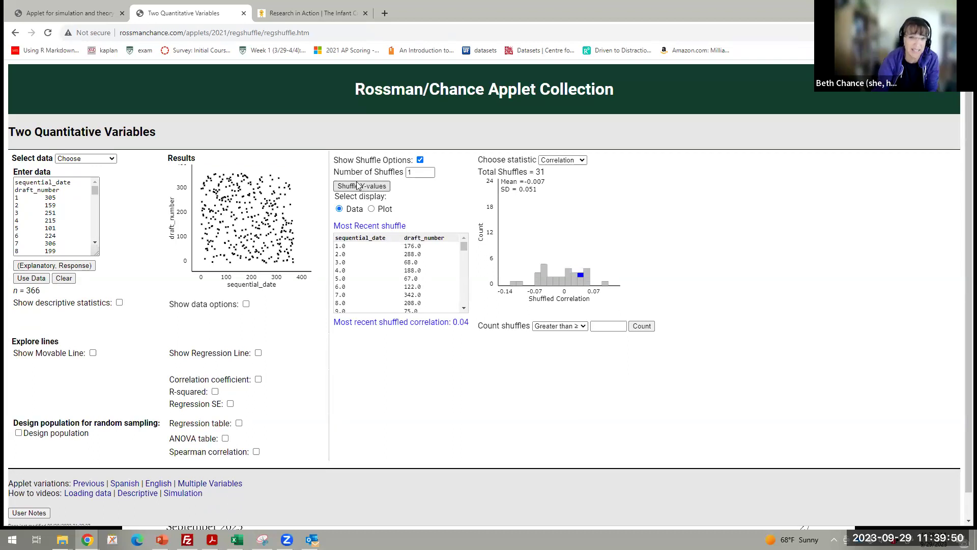
click(358, 184)
click(359, 185)
click(358, 185)
click(358, 184)
click(358, 184)
click(358, 185)
click(358, 185)
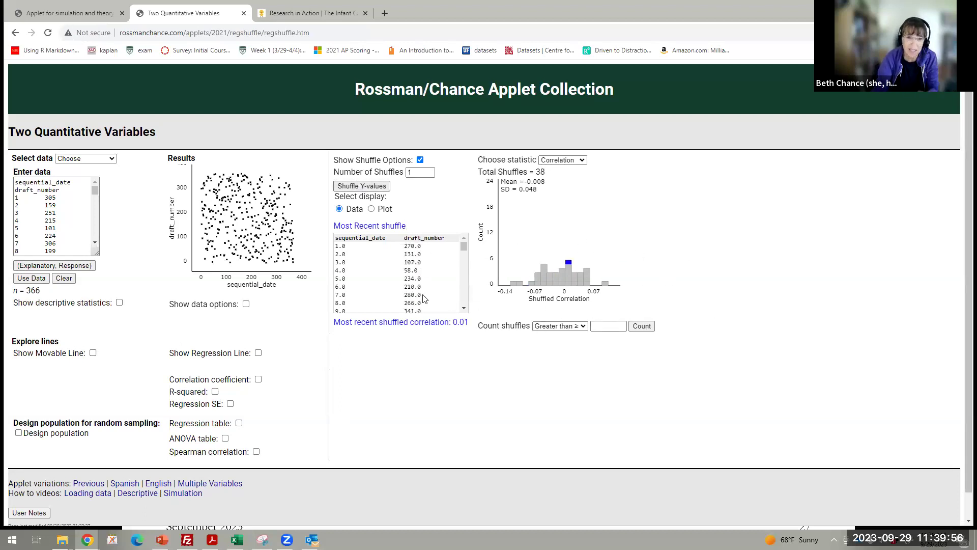
Step: Set the number of shuffles to 1000 and run the Y-value shuffle twice
click(426, 172)
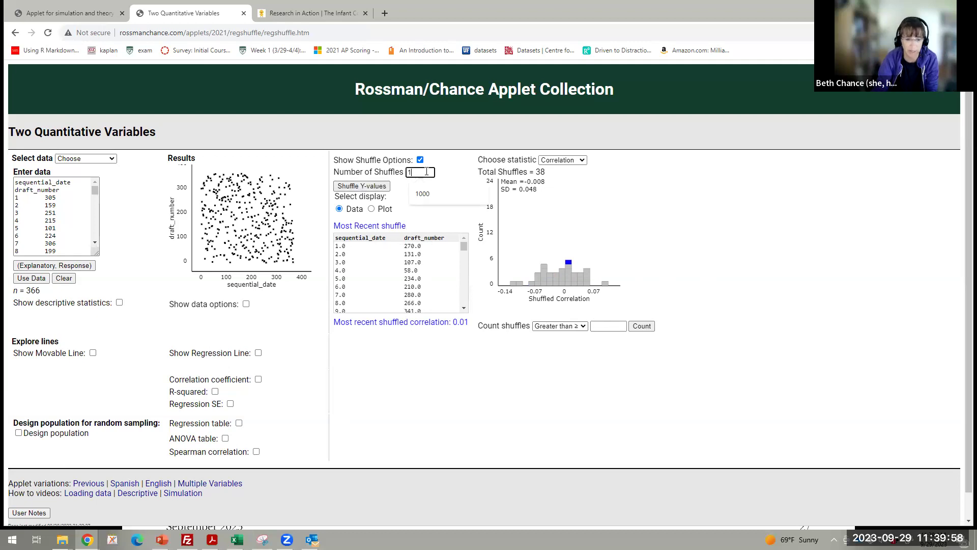
click(422, 194)
click(356, 186)
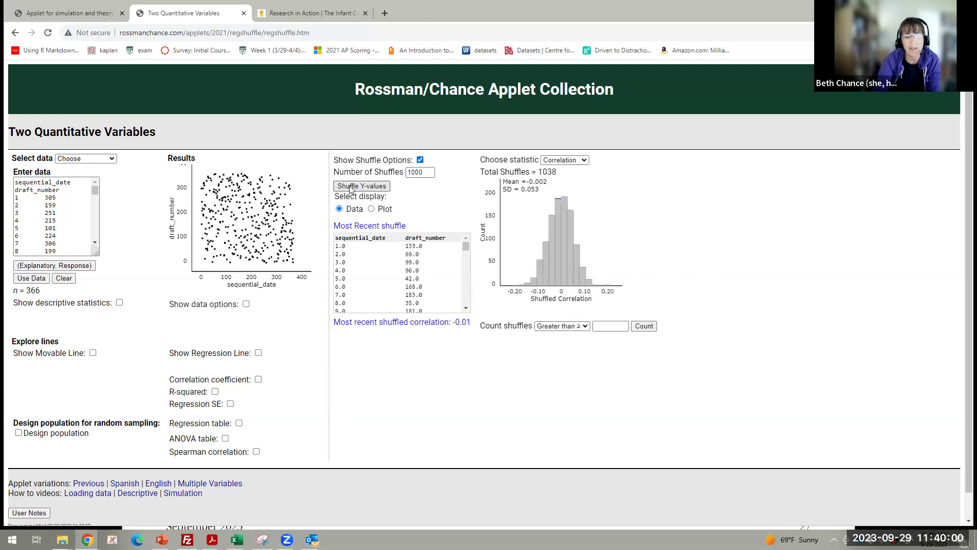
click(350, 187)
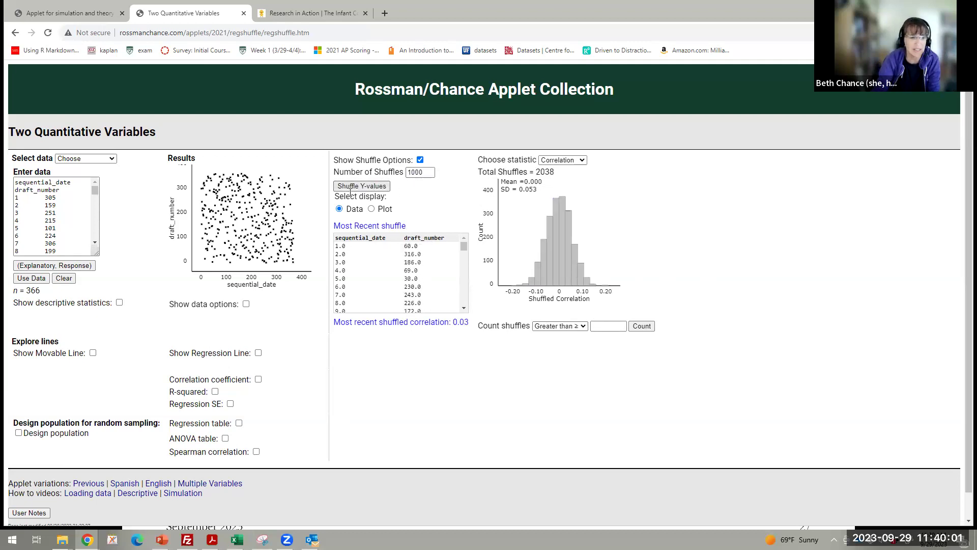
Step: Show the observed correlation coefficient and count the shuffled correlations beyond -.226
click(258, 379)
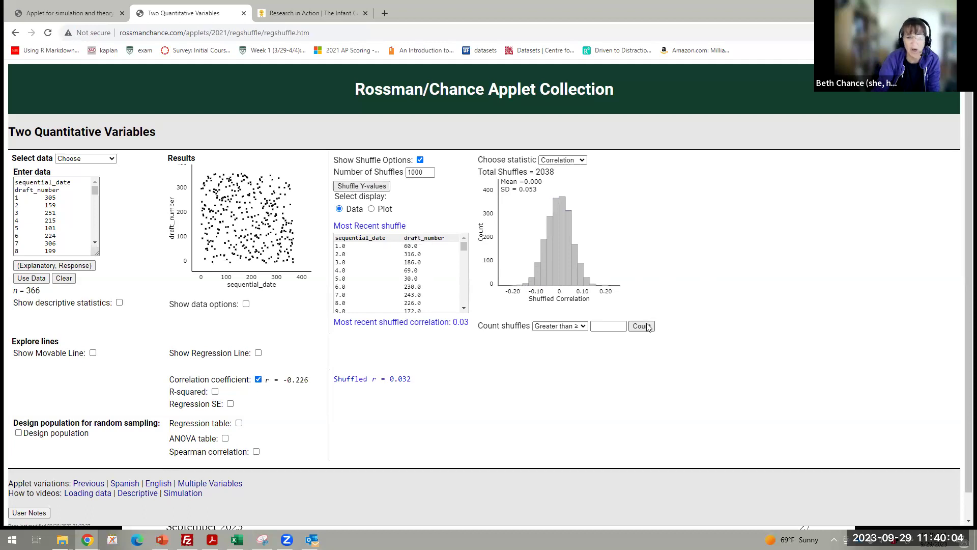
click(556, 329)
click(556, 352)
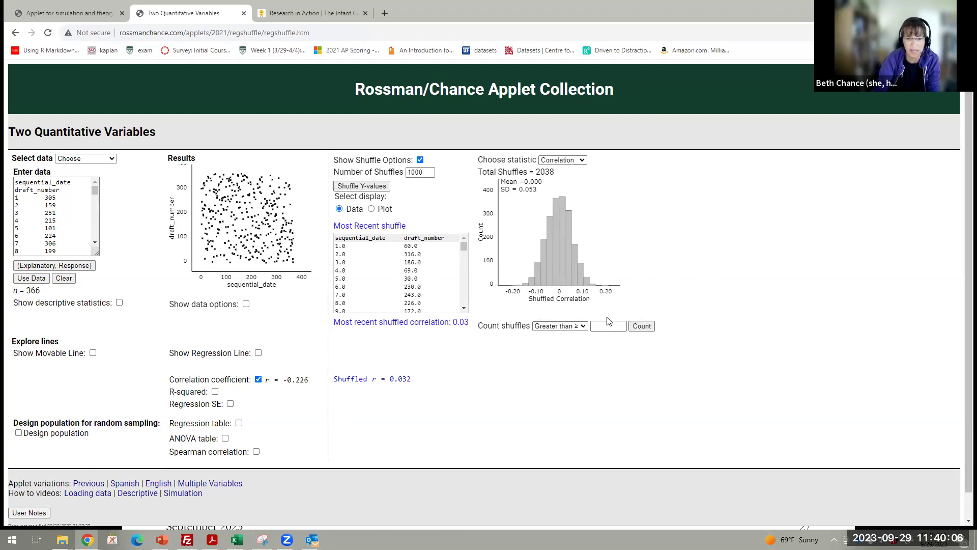
click(606, 326)
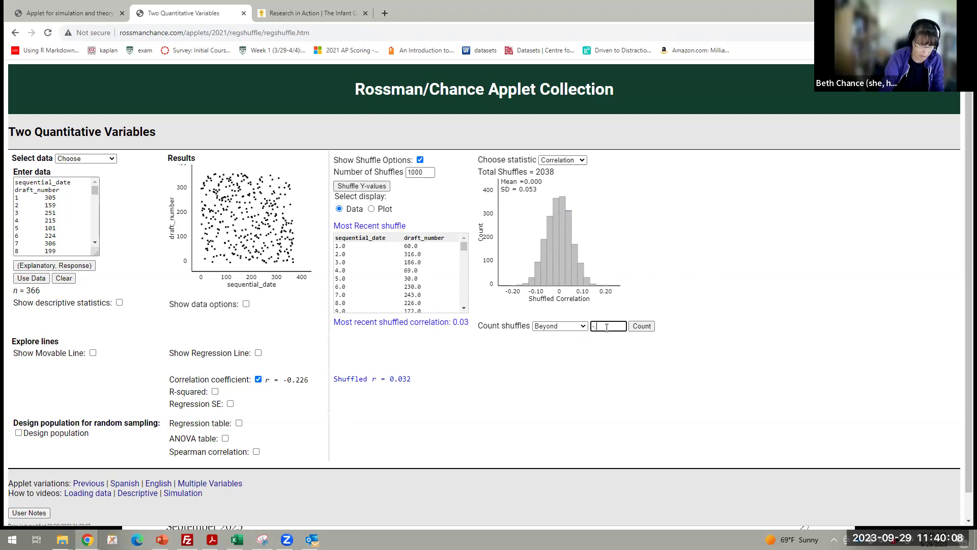
text(-.226)
key(Return)
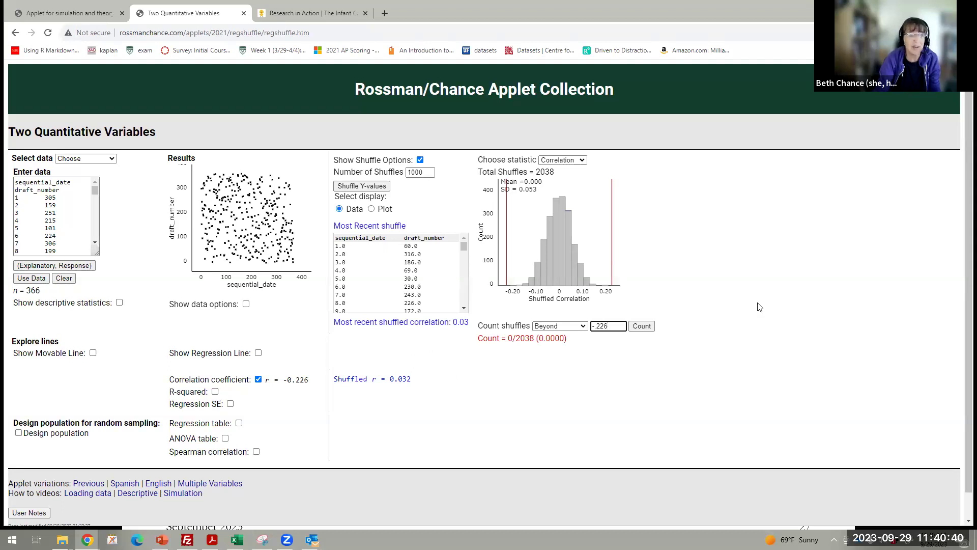
Step: Switch to the slide show and go back to the Two quantitative variables slide
key(alt+Tab)
key(Left)
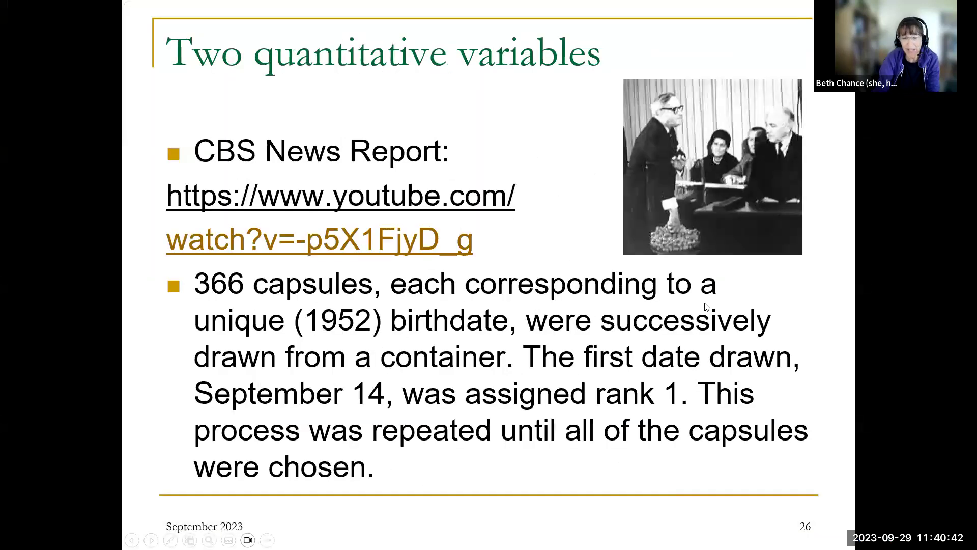
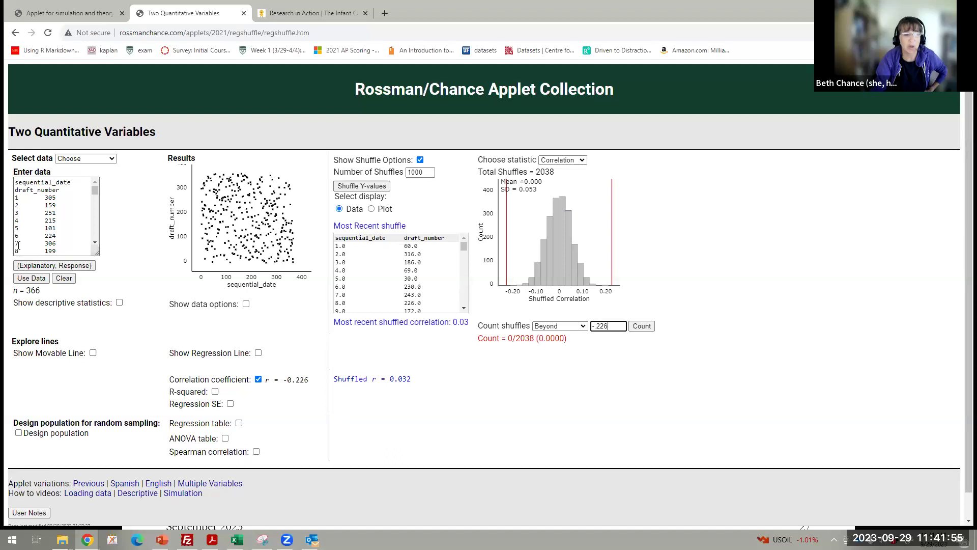
Step: Load the FootHeightHand data set into the Two Quantitative Variables applet
click(84, 158)
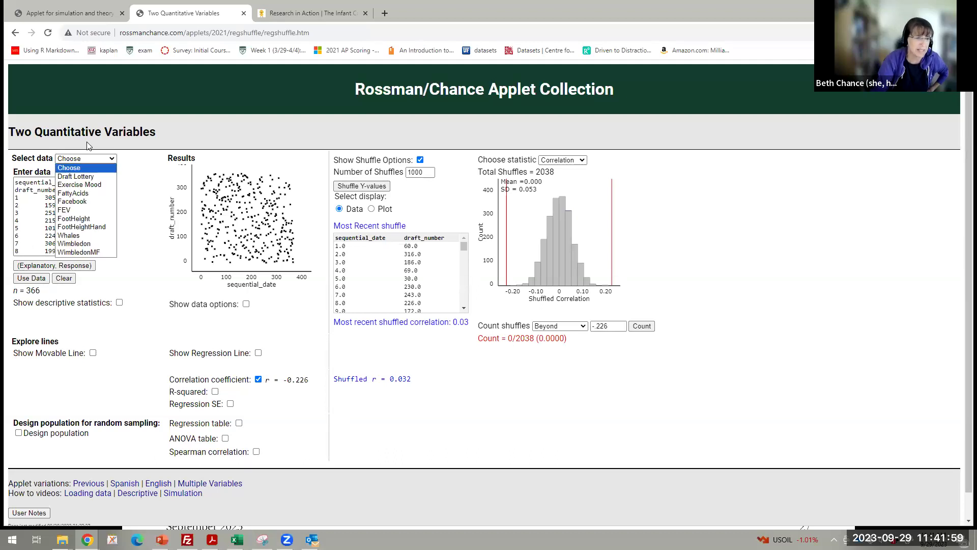
click(93, 227)
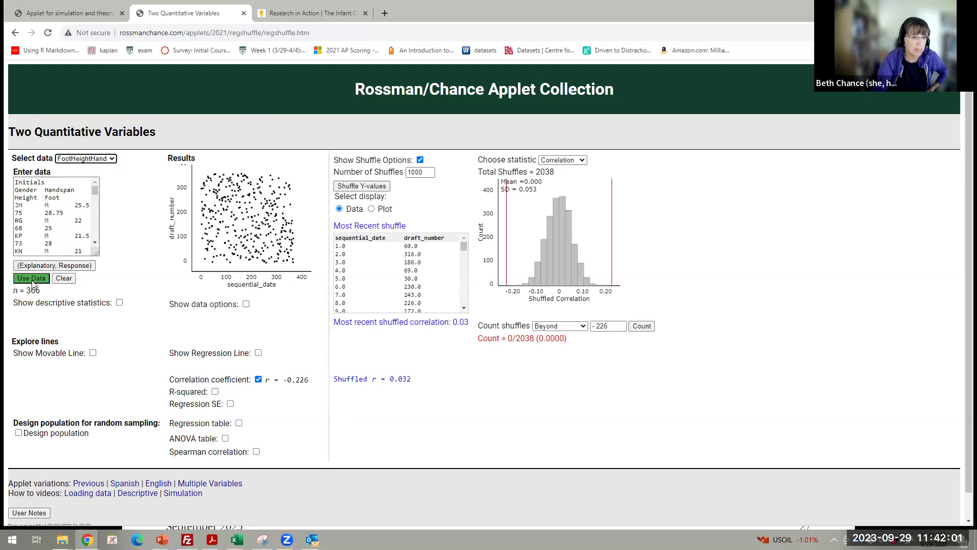
click(32, 279)
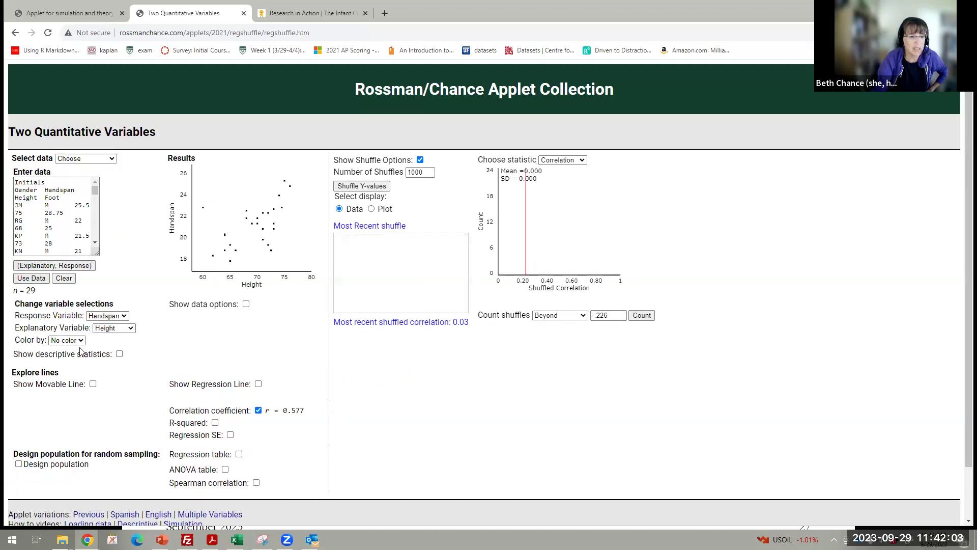
Step: Color the points of the handspan versus height scatterplot by Gender
click(61, 341)
click(66, 358)
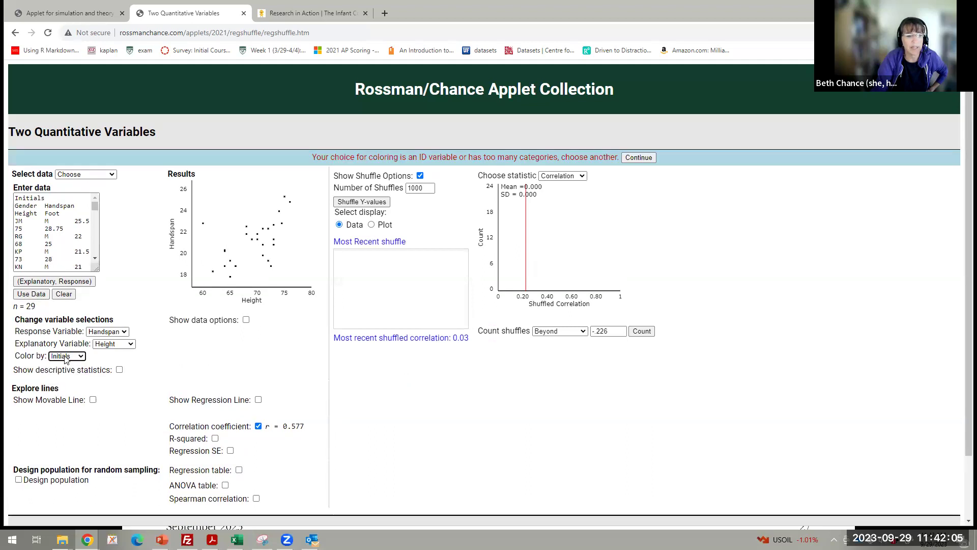
click(67, 357)
click(67, 358)
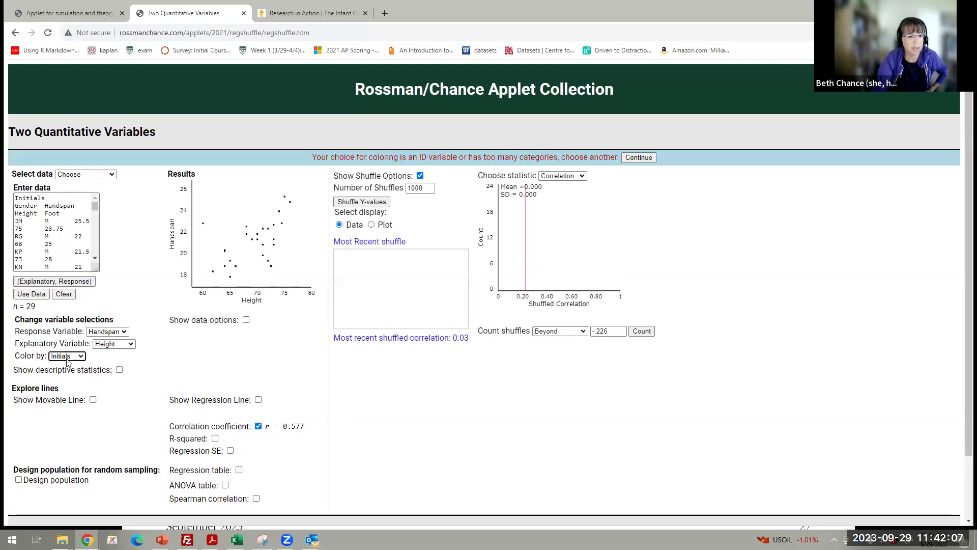
click(66, 358)
click(70, 382)
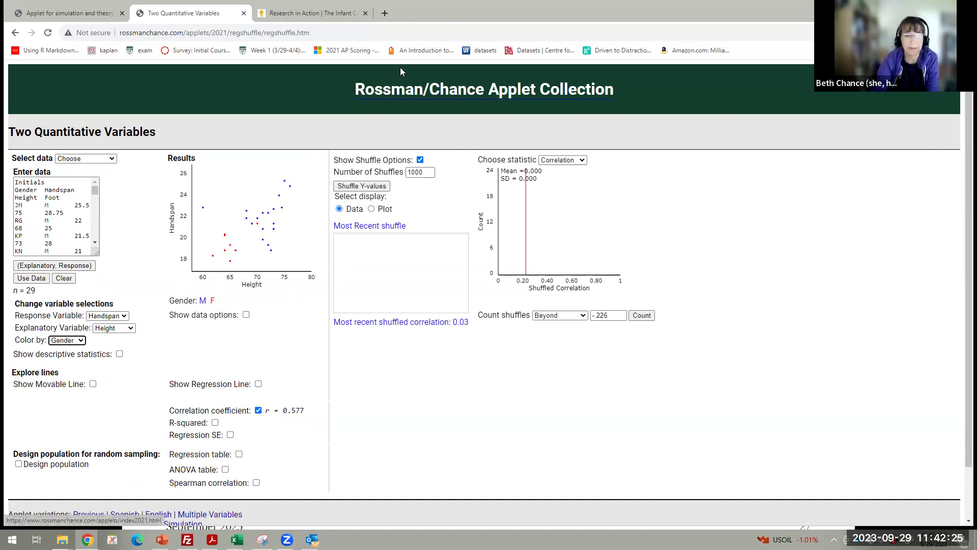
Step: Open the Multiple variables applet from the applet collection and plot height as the response against footsize as the explanatory variable
click(435, 98)
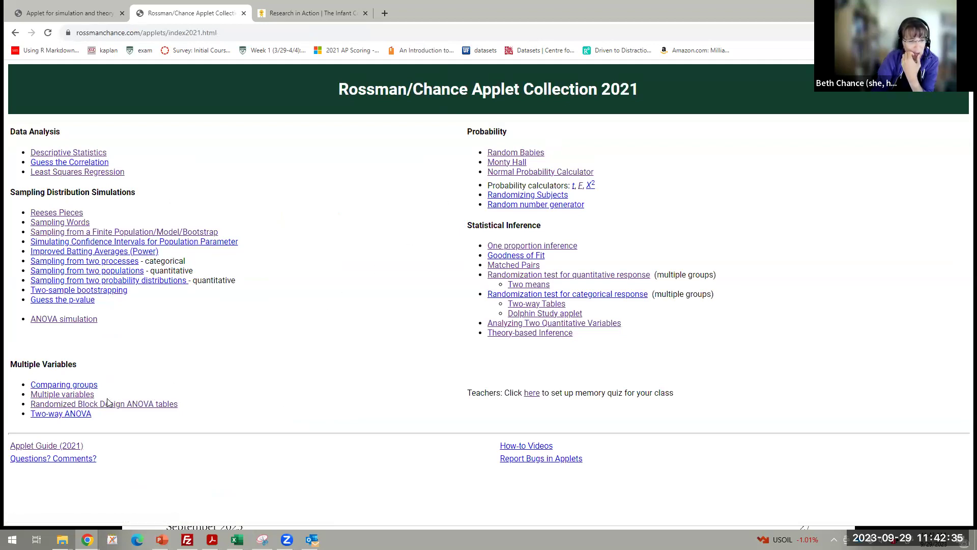
click(54, 395)
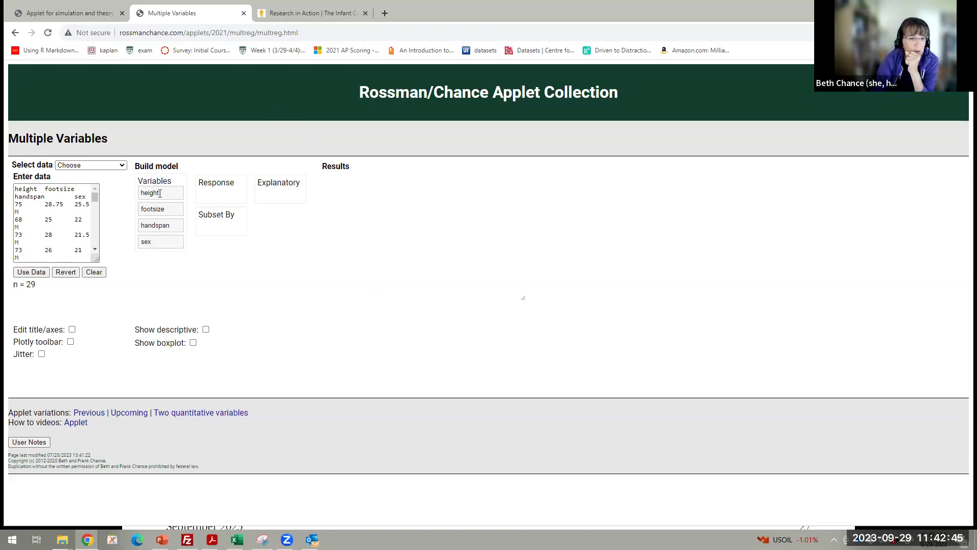
drag(153, 192, 219, 194)
drag(156, 194, 270, 193)
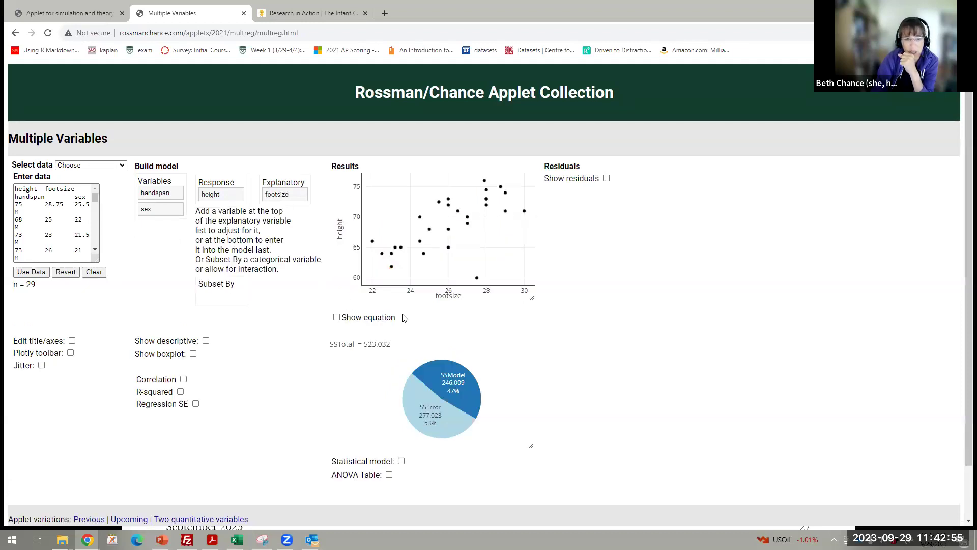
Step: Try the Plotly toolbar, title/axes editing and jitter options on the height versus footsize scatterplot, and turn them off again
mouse_move(447, 220)
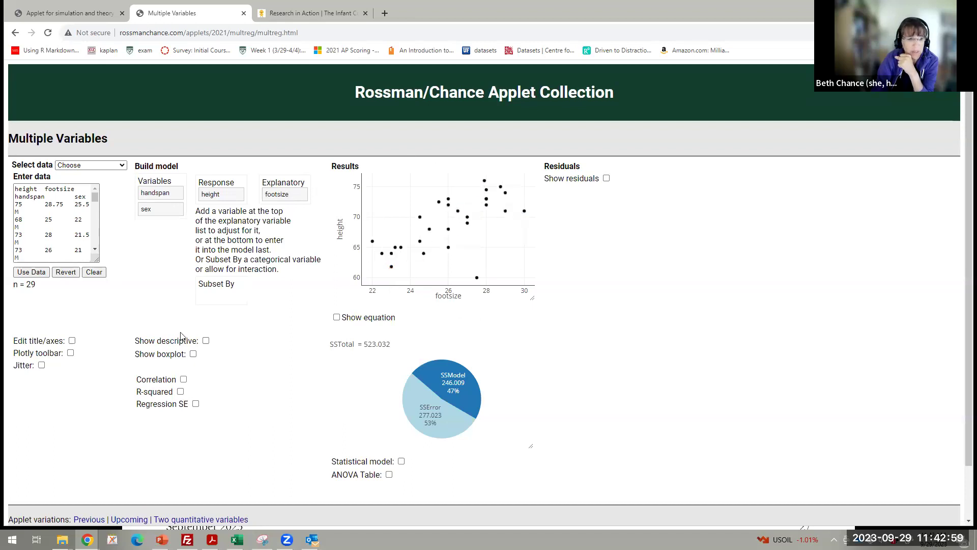
click(71, 354)
mouse_move(400, 226)
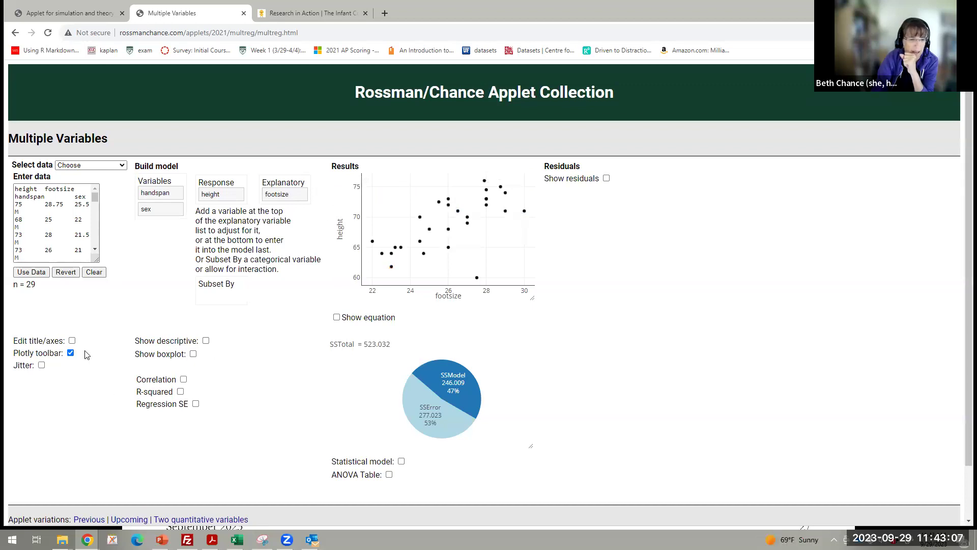
click(72, 340)
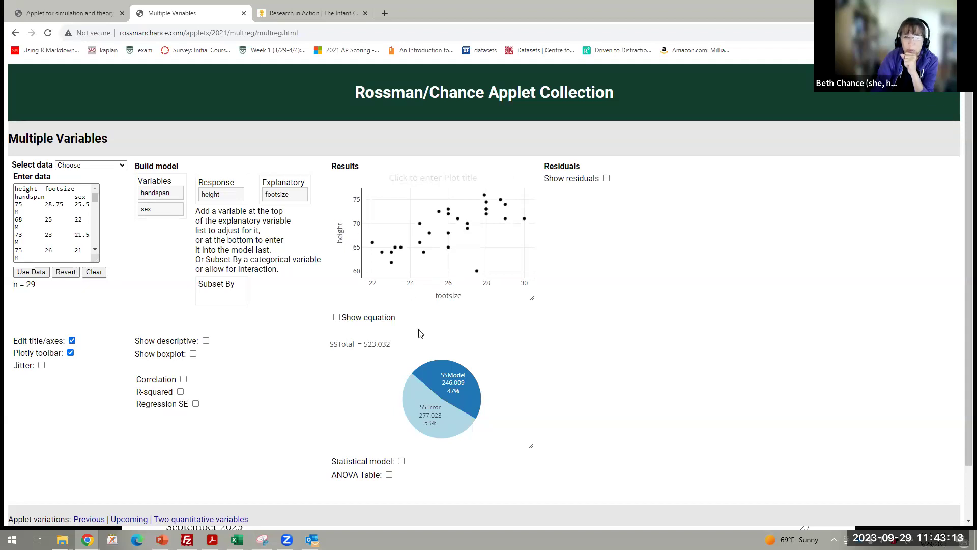
click(71, 352)
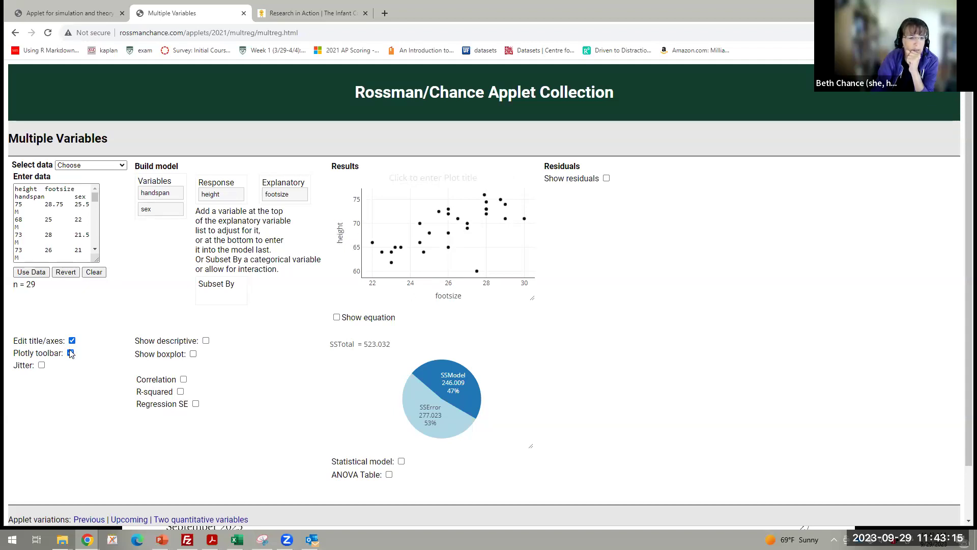
click(72, 340)
click(42, 365)
click(41, 366)
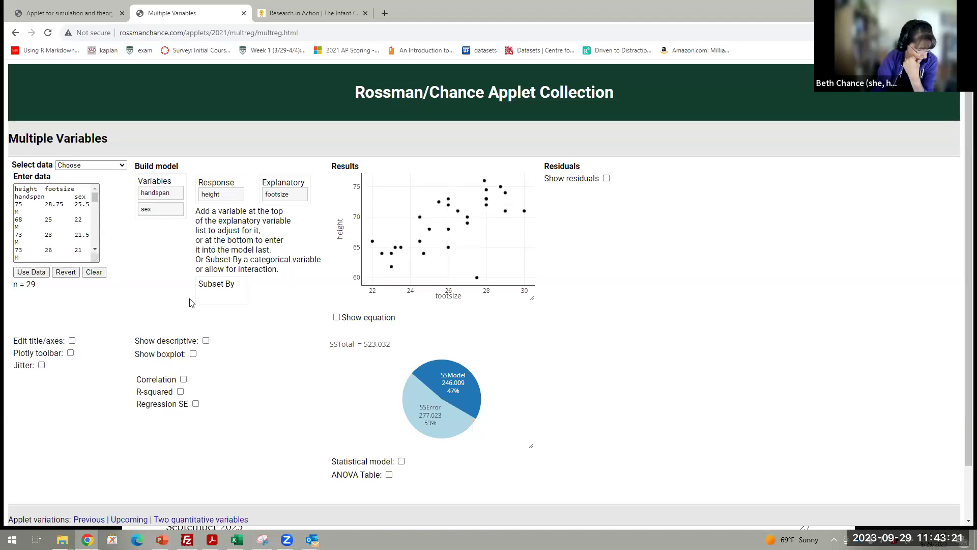
Step: Load the FEV data set into the Multiple Variables applet
click(91, 166)
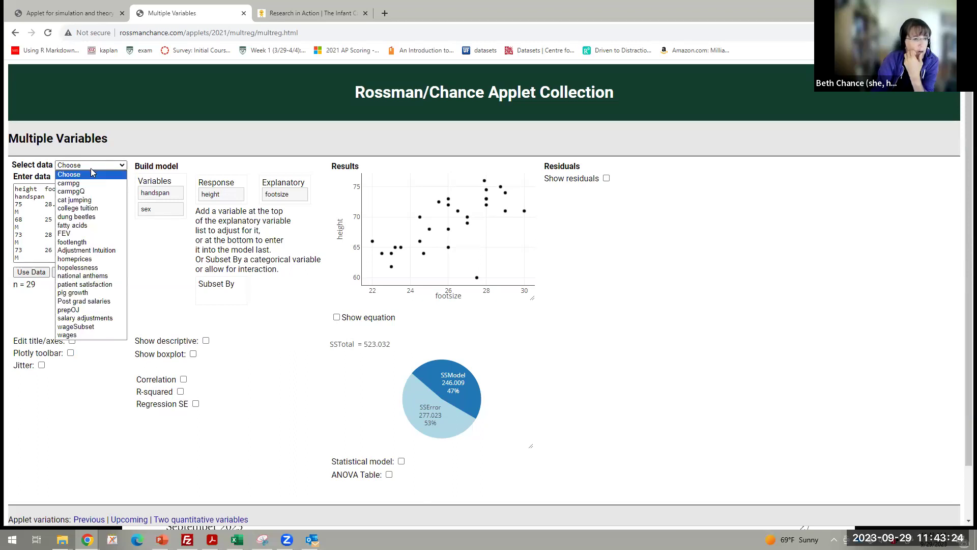
click(98, 235)
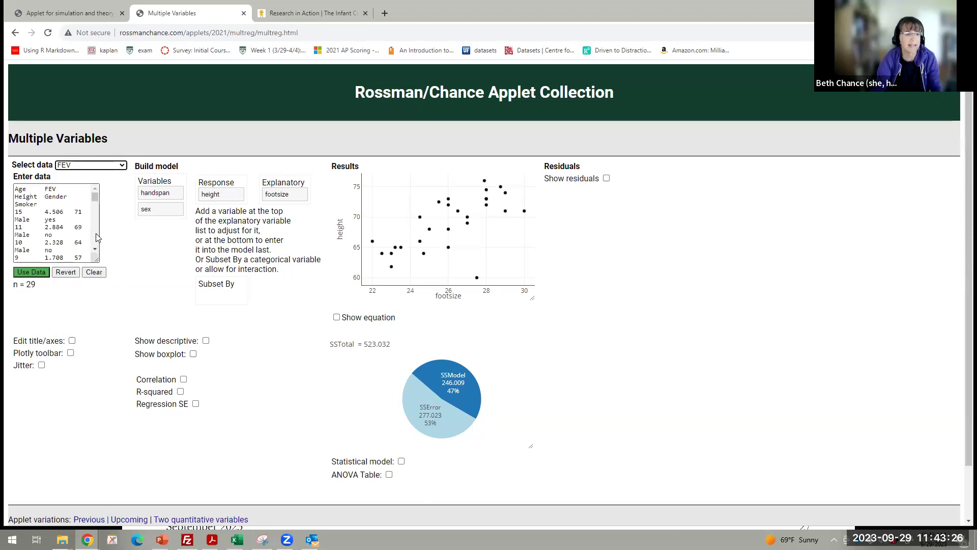
click(32, 273)
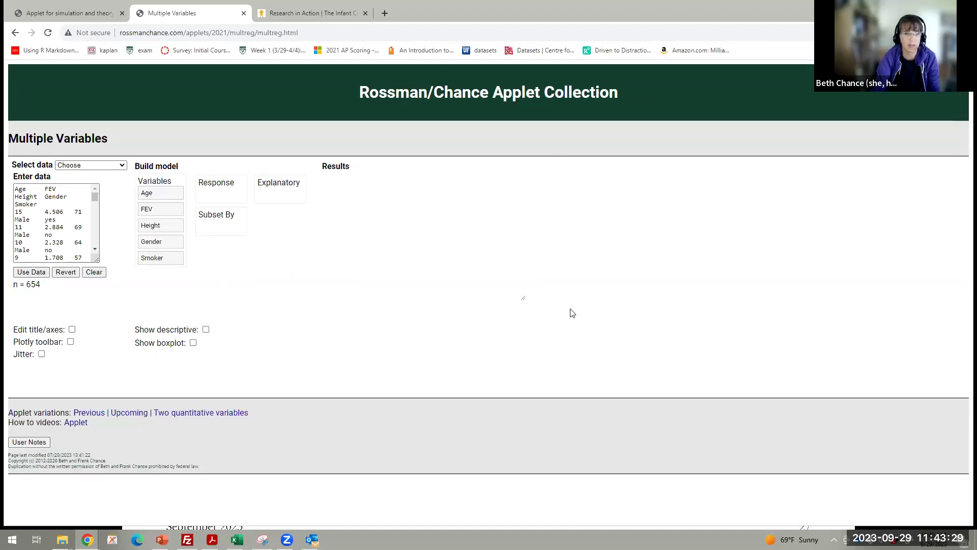
Step: Switch to the slide show and advance to the Multivariable thinking slide on forced expiratory volume
key(alt+Tab)
key(Right)
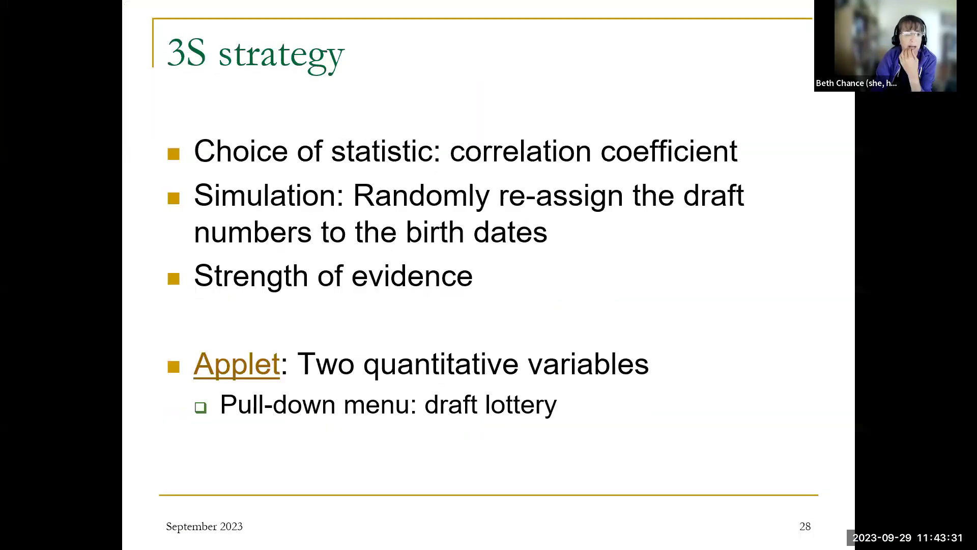
key(Right)
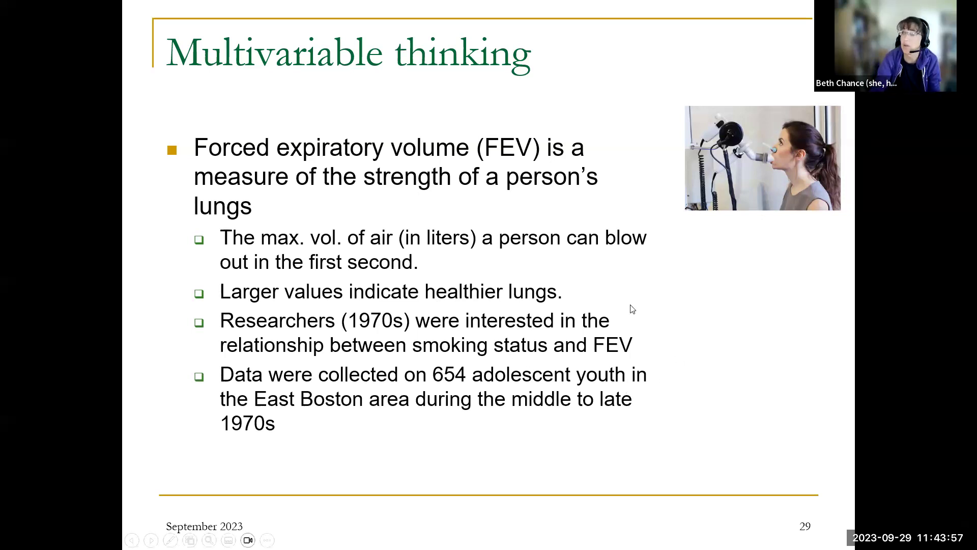
Step: Back in the applet, make FEV the response variable with descriptive statistics shown, and subset it by Smoker
key(alt+Tab)
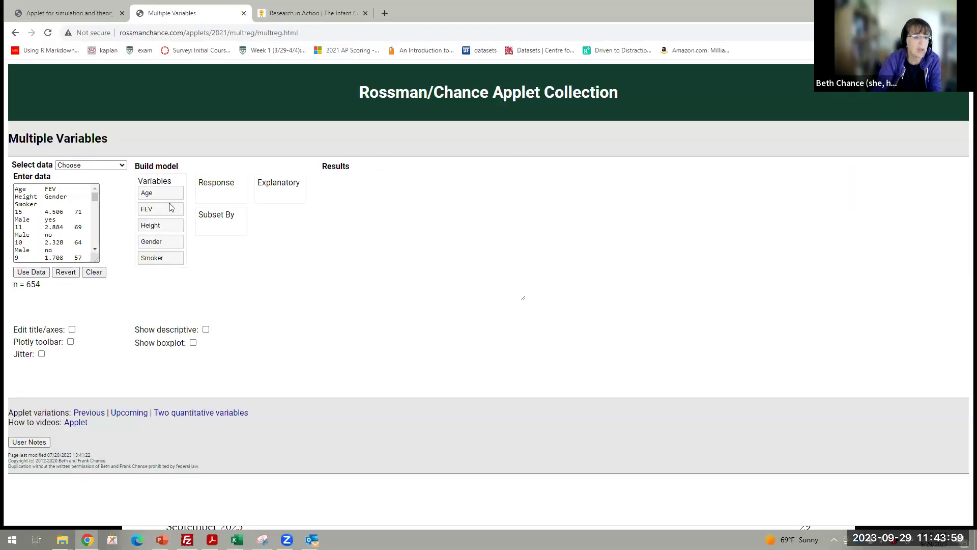
drag(170, 207, 231, 190)
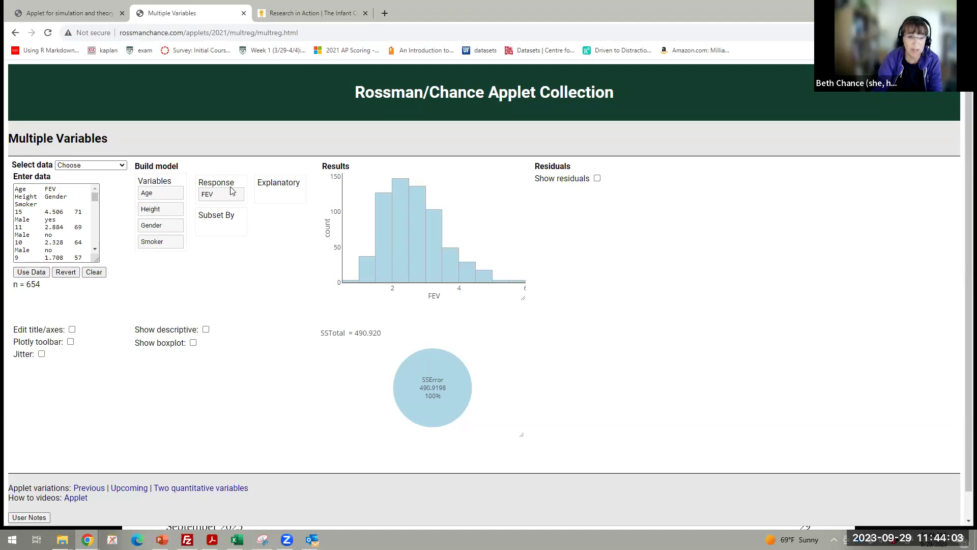
click(206, 330)
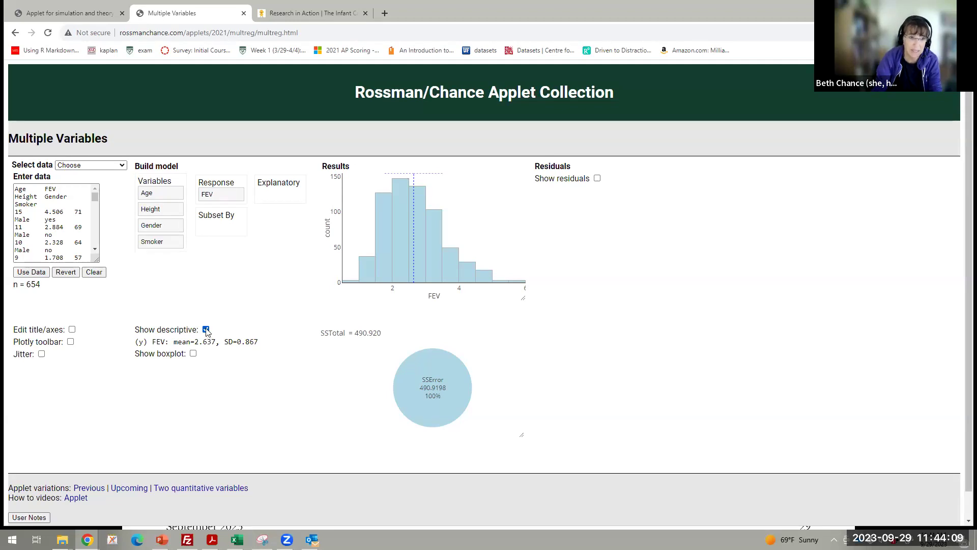
drag(159, 242, 215, 231)
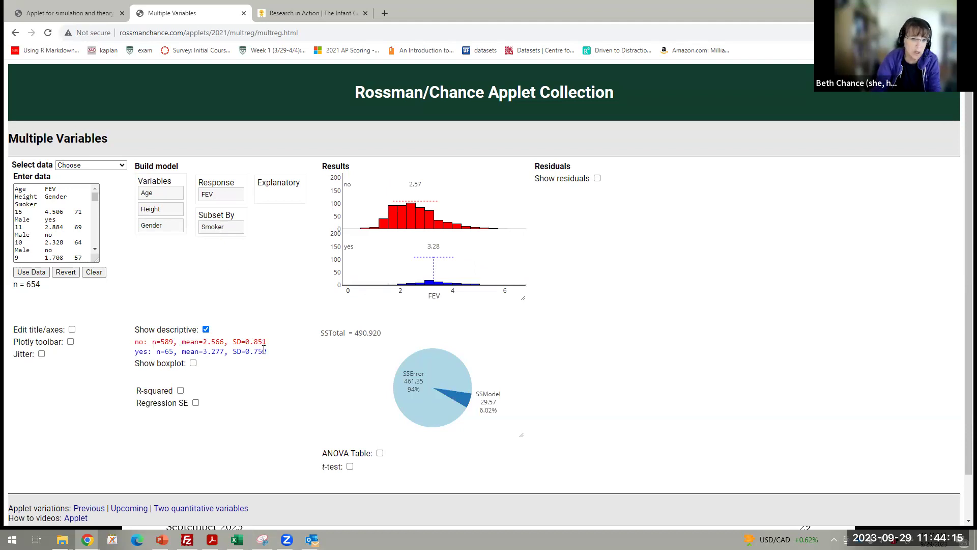
Step: View the FEV boxplots by smoking status and hide them again, and show the t-test for the two groups
click(193, 363)
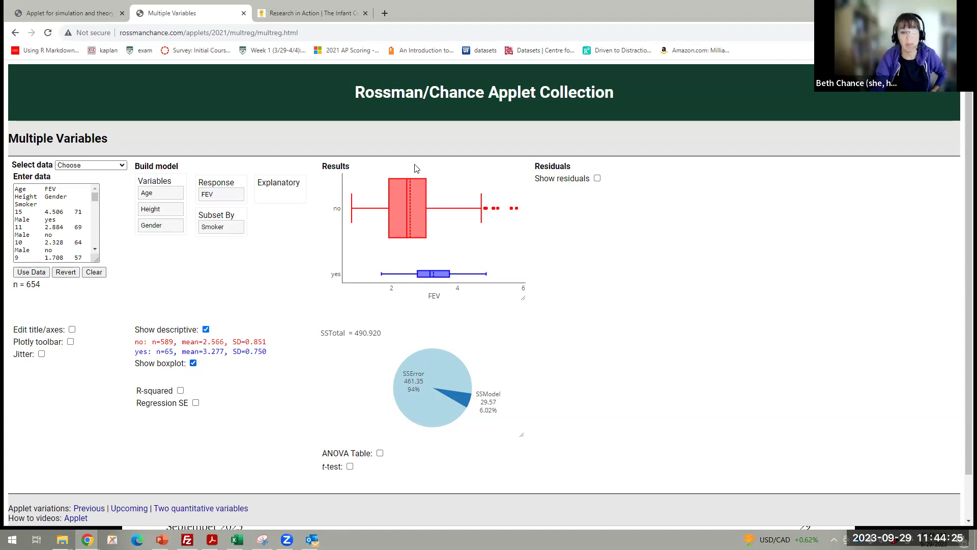
mouse_move(400, 202)
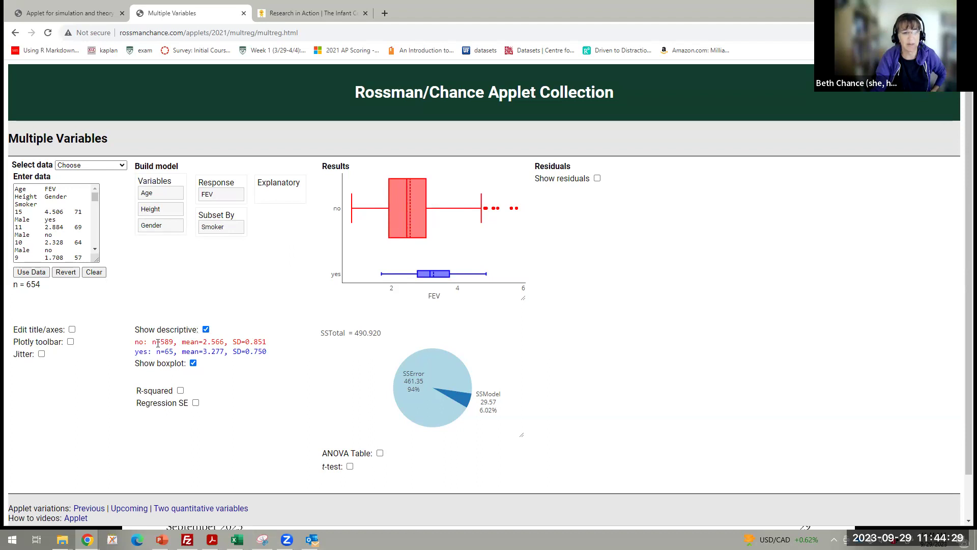
click(193, 363)
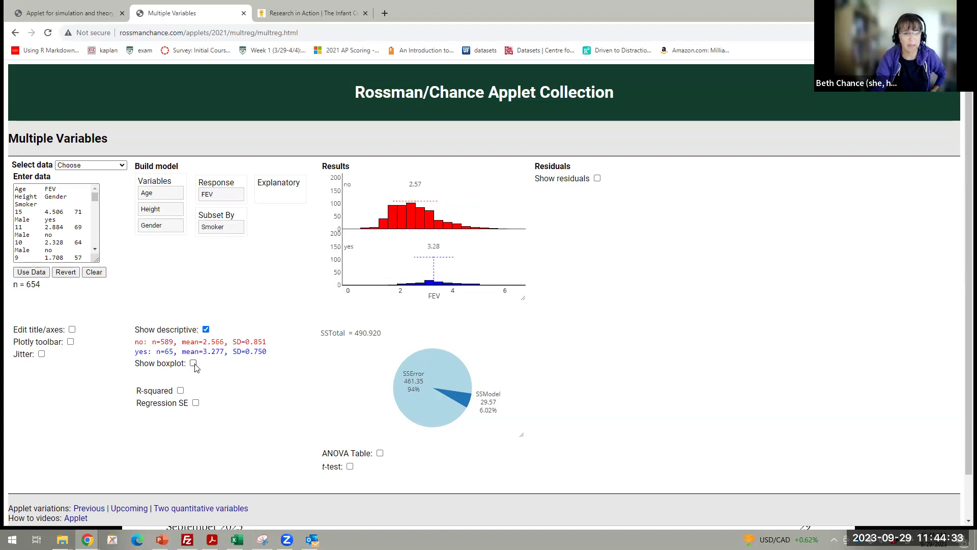
click(350, 466)
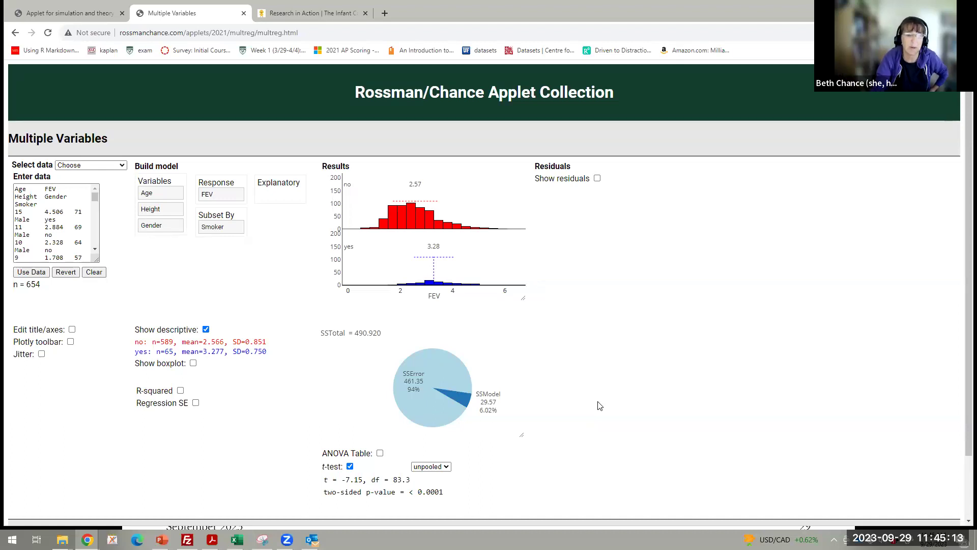
Step: Plot FEV against Age as the explanatory variable, subset by Smoker in separate graphs, with the regression equations shown
drag(229, 230, 270, 194)
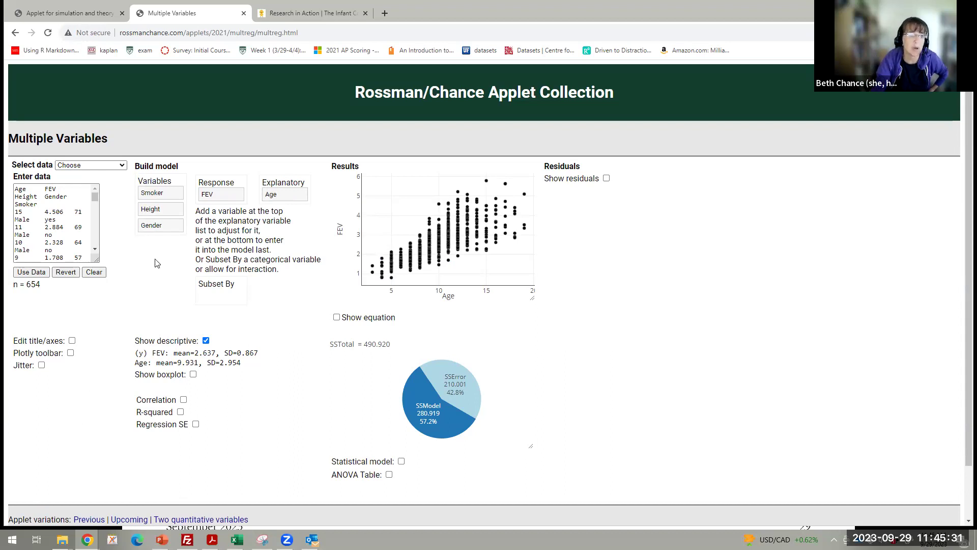
drag(170, 193, 219, 295)
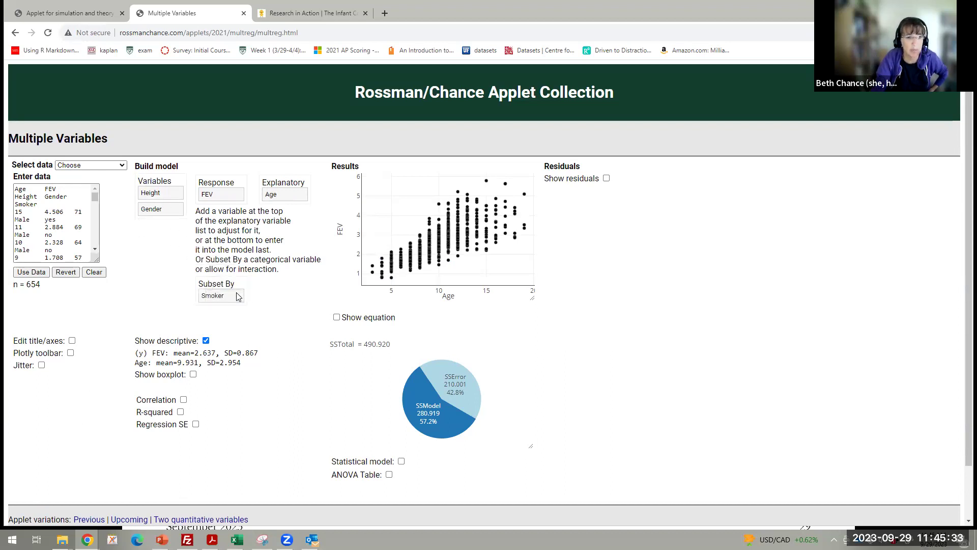
click(321, 295)
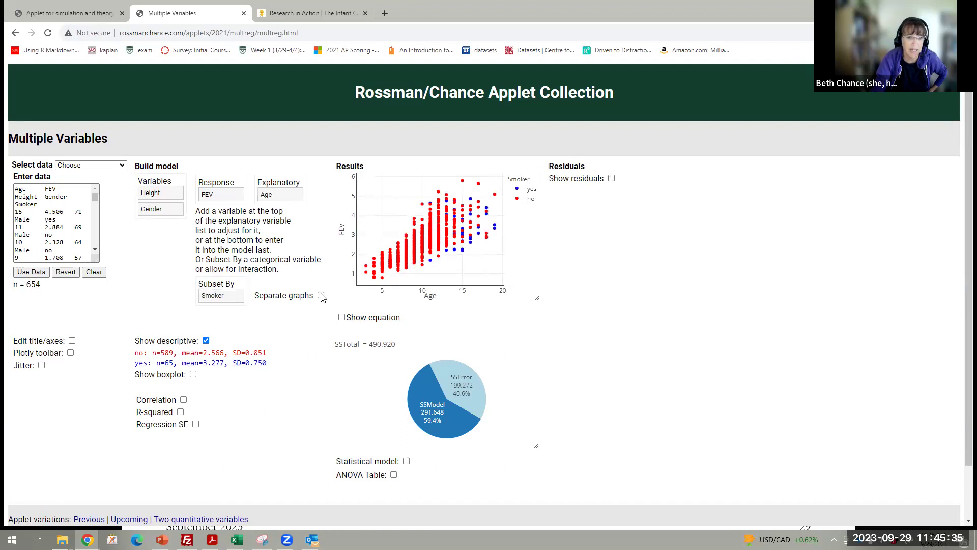
click(342, 318)
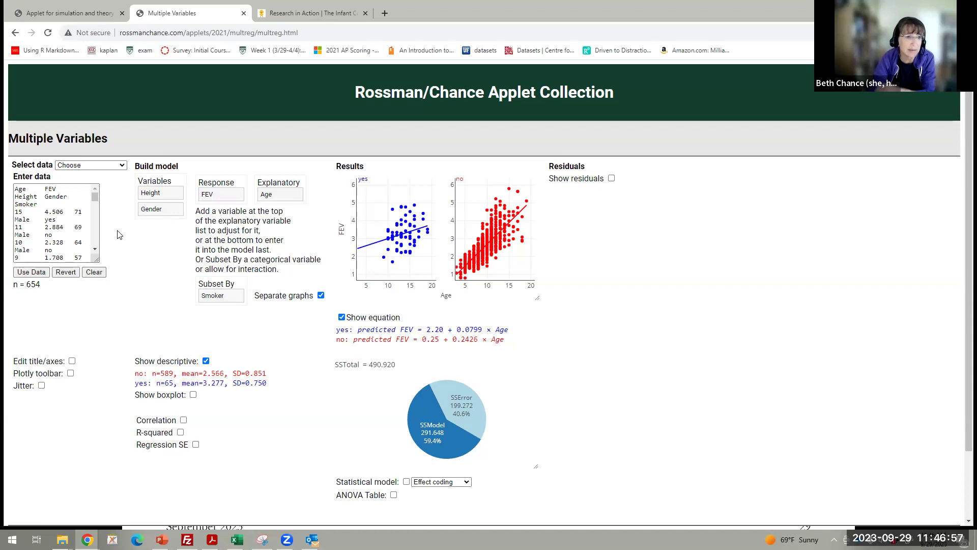
Step: Load the salary adjustments data set and compare Salary as the response variable, subset by STEM
click(111, 166)
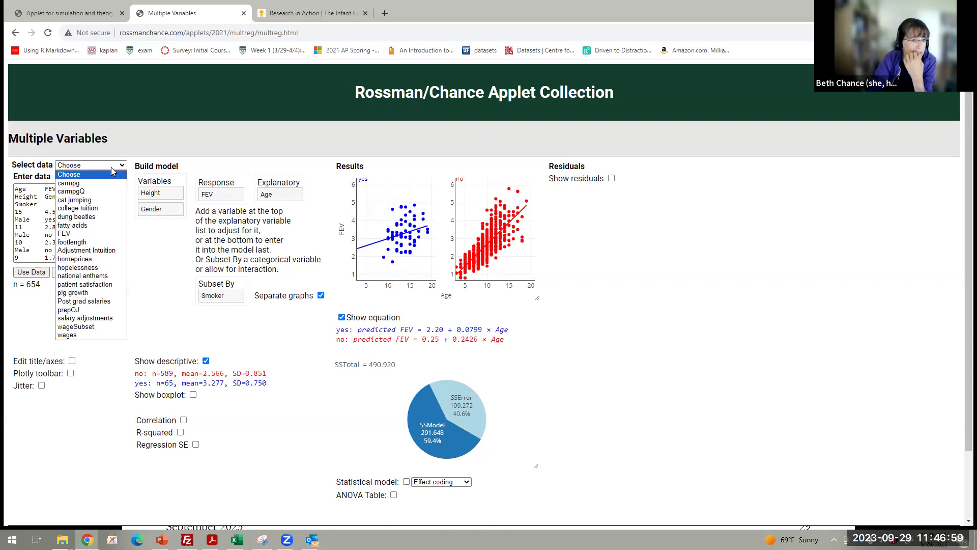
click(117, 318)
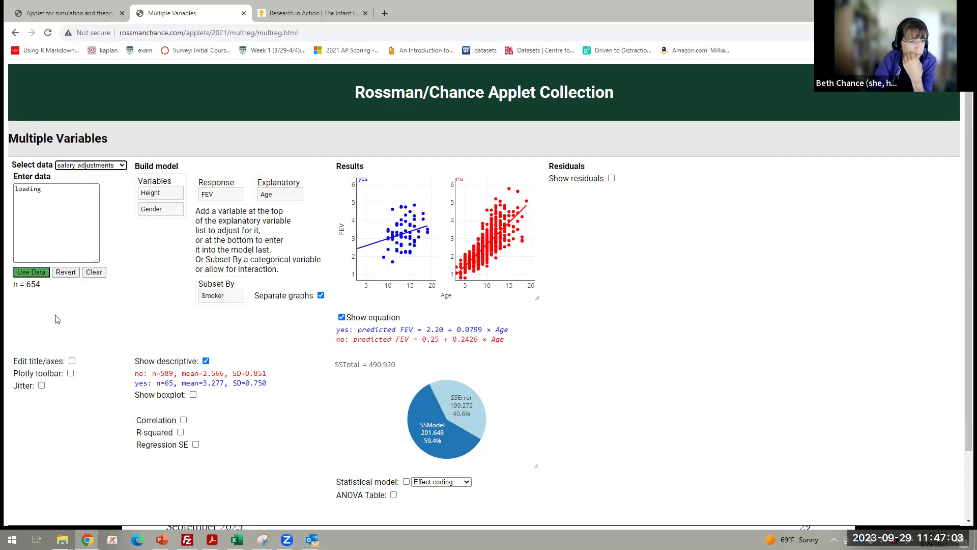
click(27, 273)
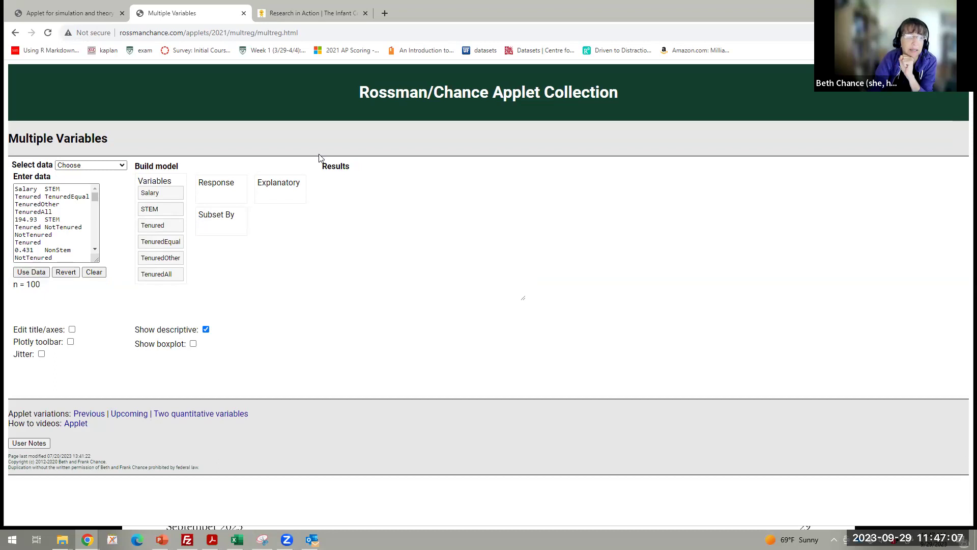
drag(151, 198, 224, 228)
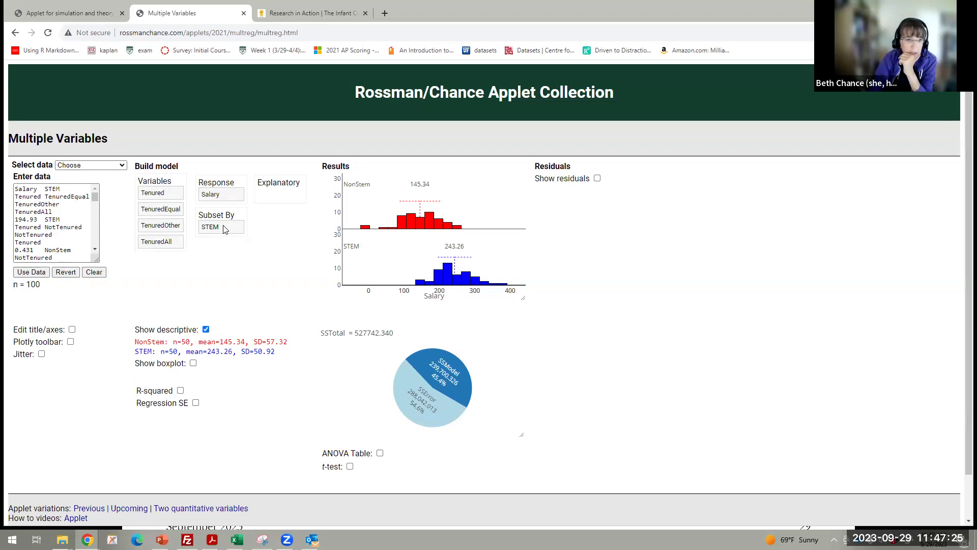
Step: Move STEM from the subset variable to the explanatory variable and show the regression equation for Salary
drag(226, 229, 281, 198)
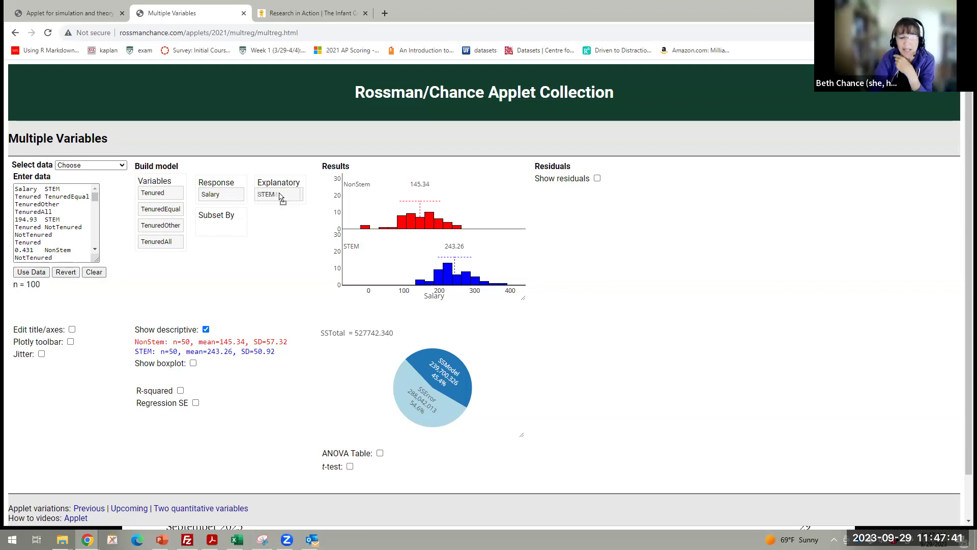
drag(282, 197, 281, 196)
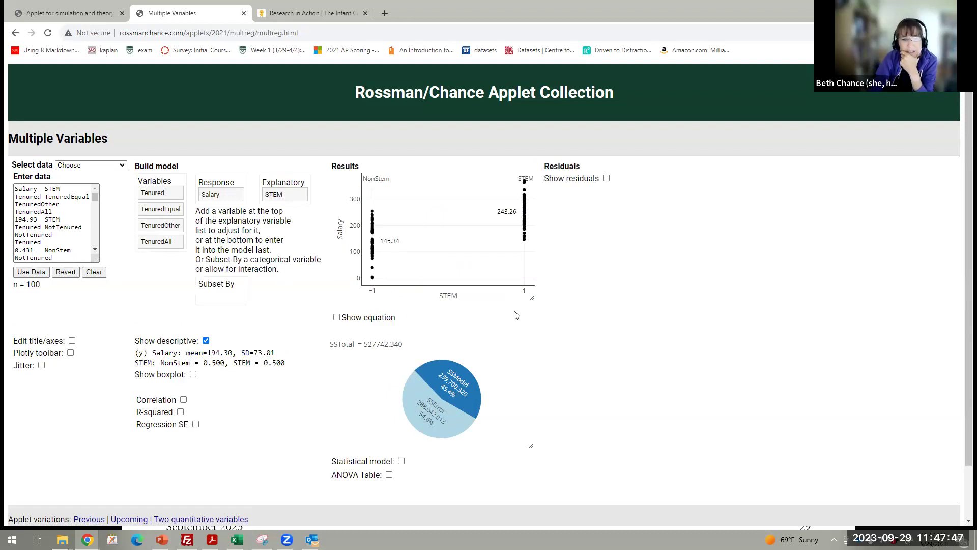
triple_click(336, 317)
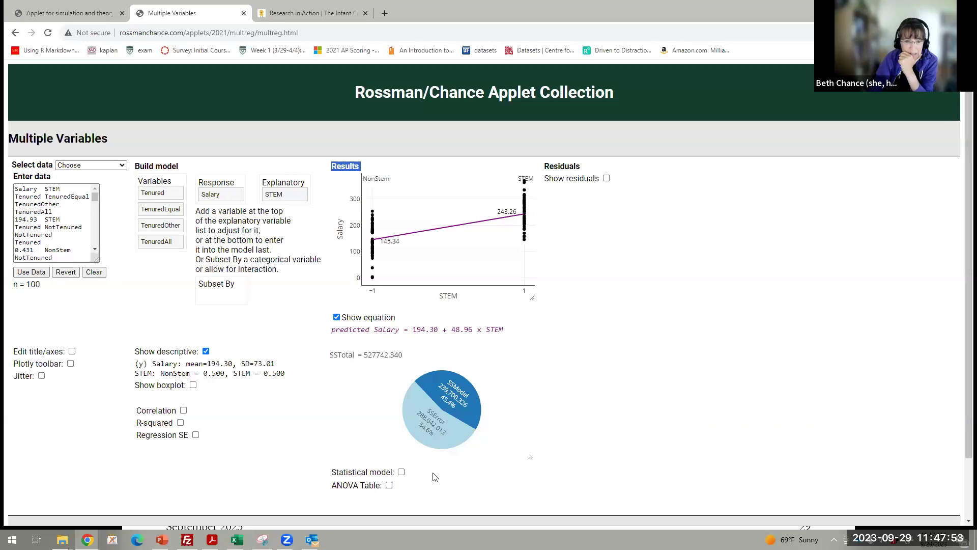
Step: Show the statistical model for Salary on STEM and switch it to indicator coding
click(401, 472)
click(490, 473)
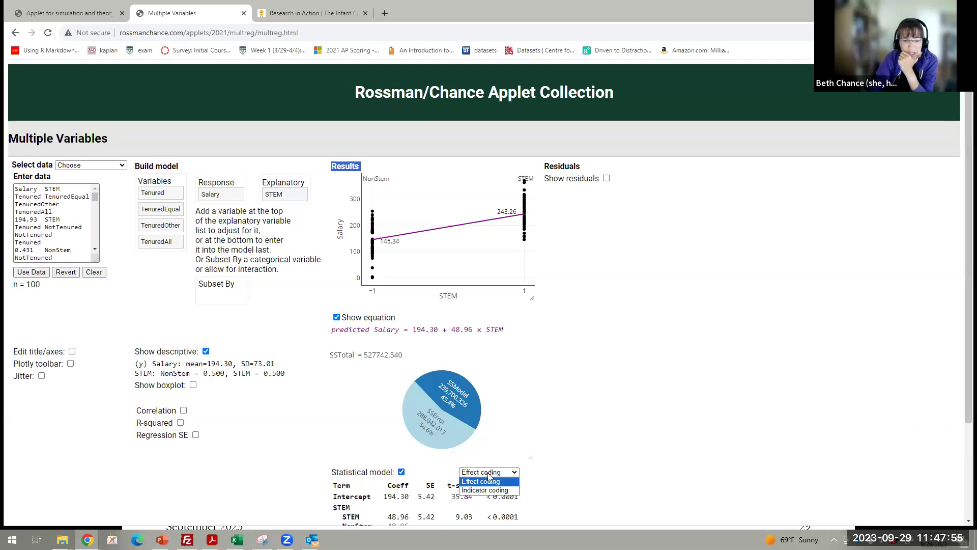
click(489, 493)
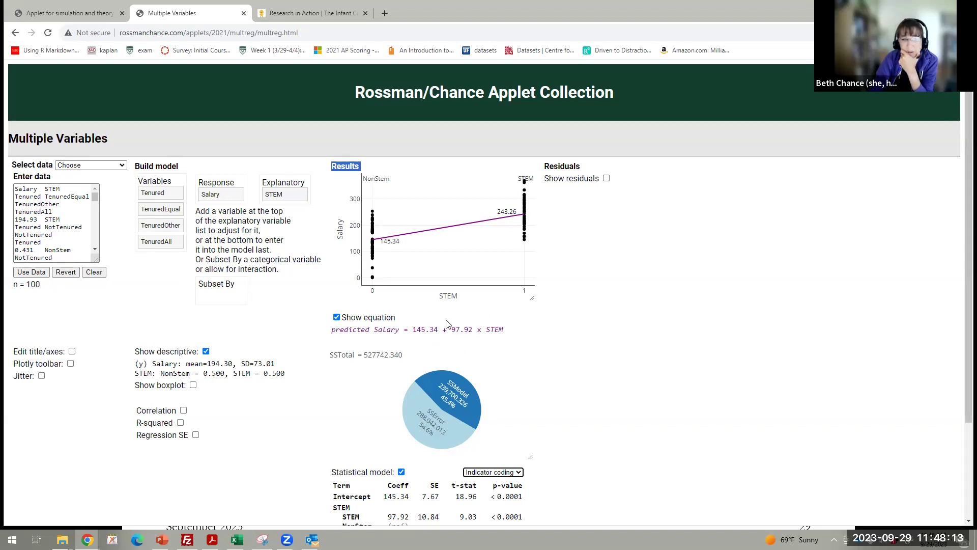
Step: Add Tenured above STEM in the explanatory list so the Salary model adjusts for tenure status
mouse_move(396, 263)
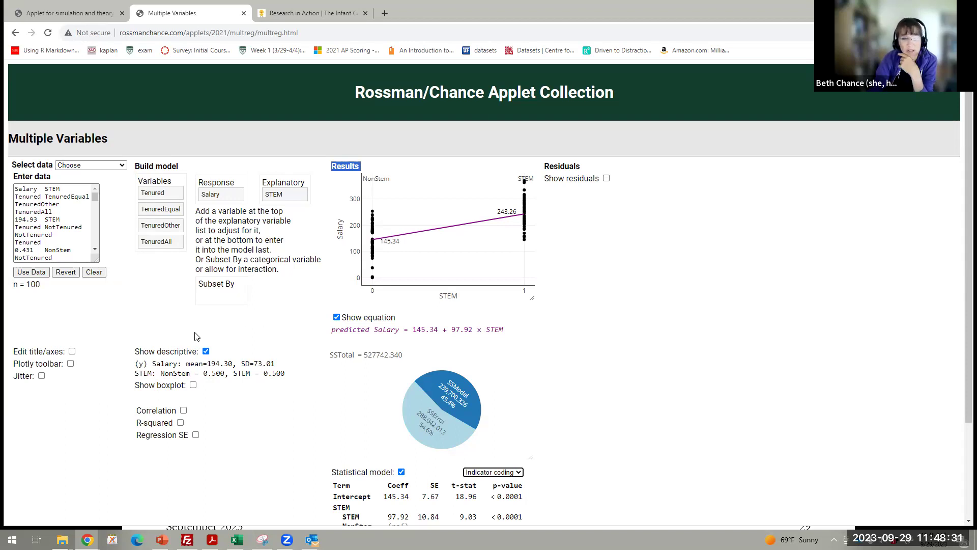
drag(162, 194, 180, 196)
drag(205, 199, 287, 195)
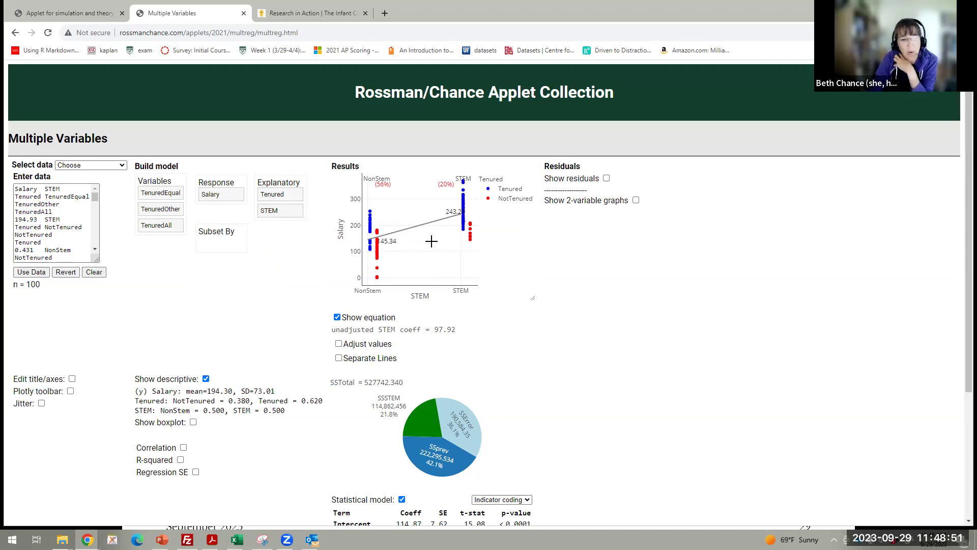
mouse_move(360, 210)
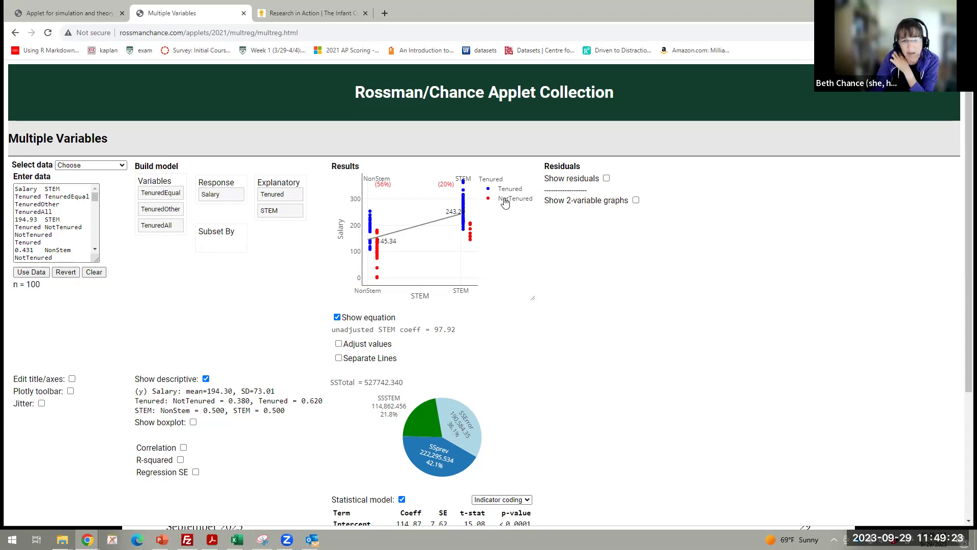
mouse_move(467, 198)
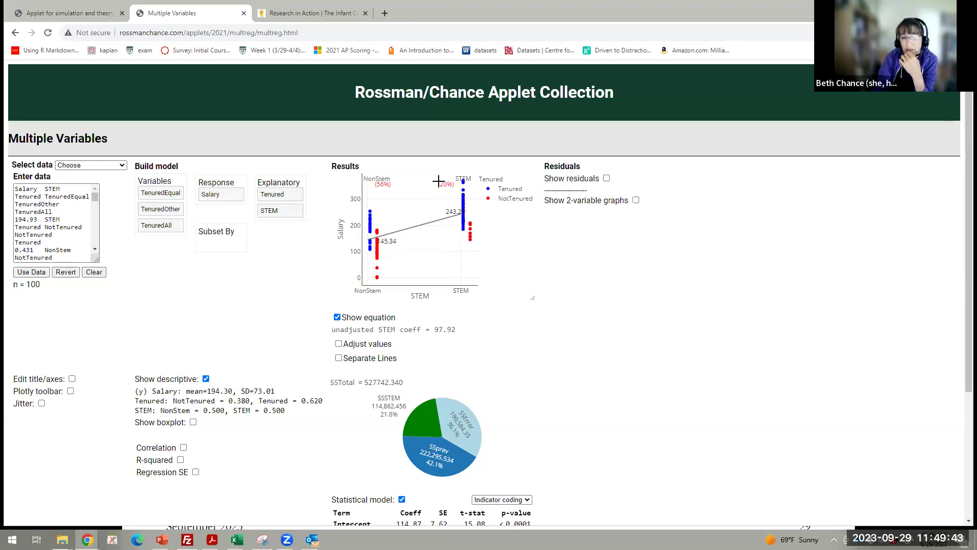
Step: Adjust the salary values for Tenured, switching the adjustment off and on to compare it with the original data
click(339, 345)
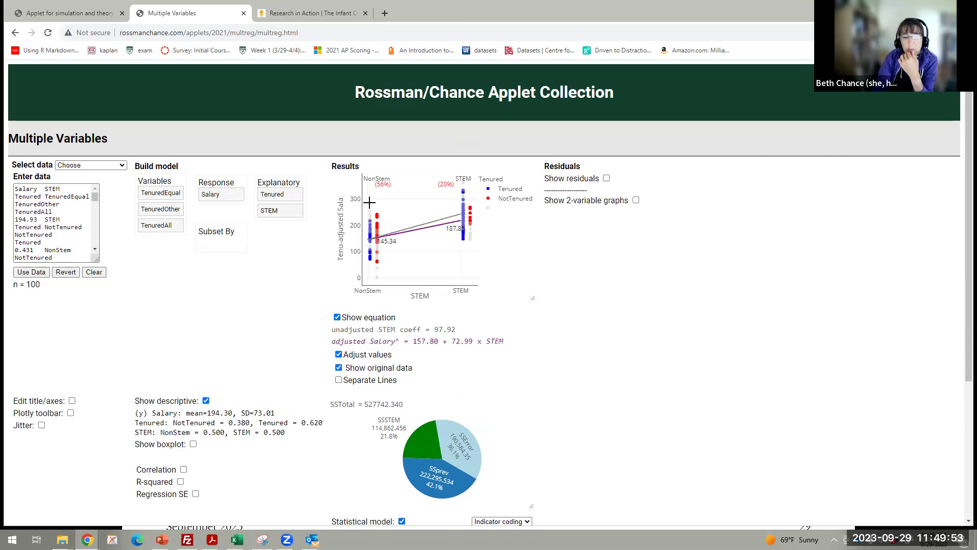
click(339, 354)
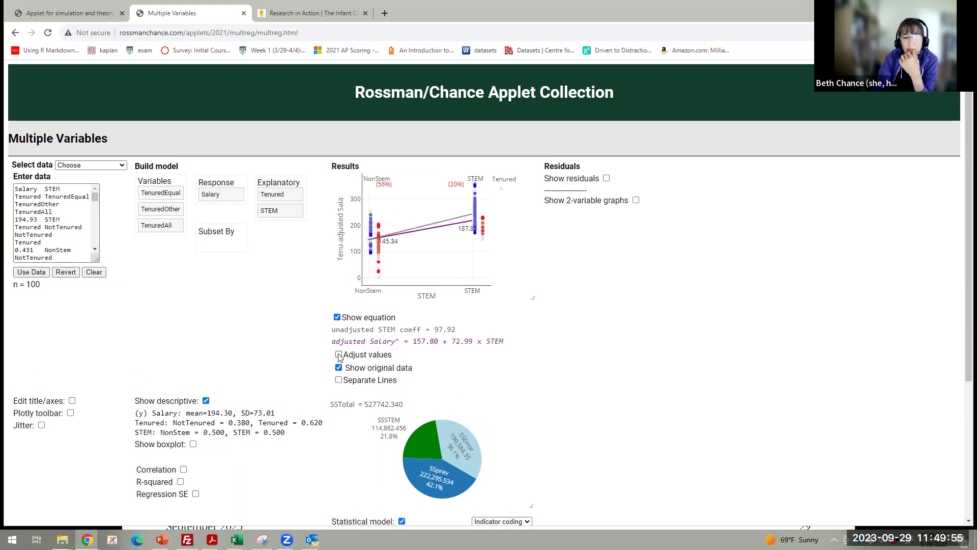
click(339, 345)
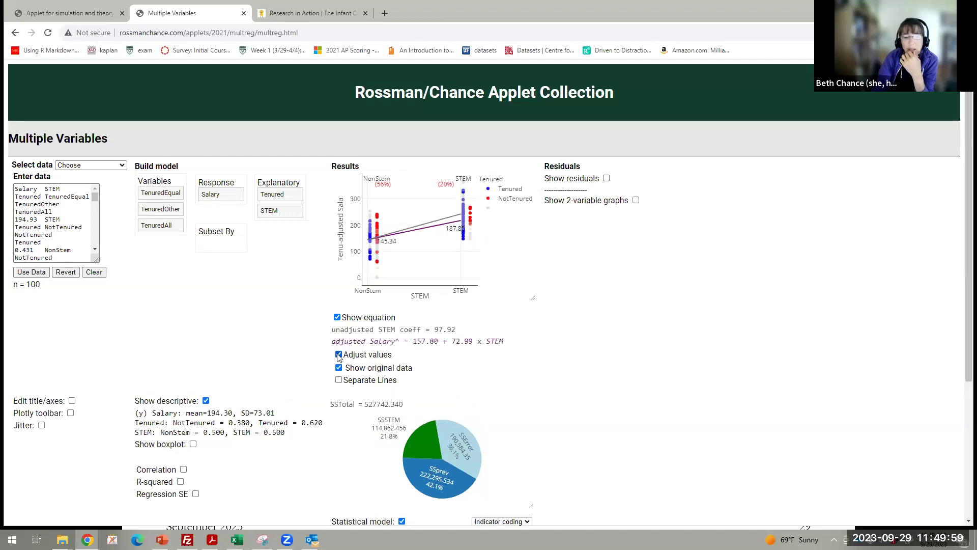
click(339, 355)
click(339, 345)
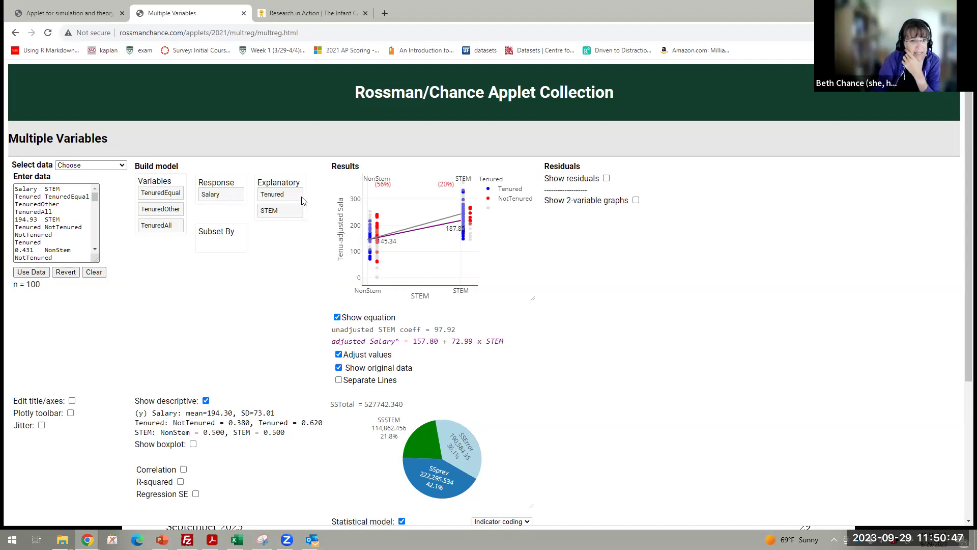
Step: Replace Tenured with TenuredEqual as the adjusting variable and switch the adjusted values on and off again
mouse_move(289, 196)
mouse_down()
mouse_move(163, 206)
mouse_move(167, 195)
mouse_move(278, 187)
mouse_move(286, 195)
mouse_up()
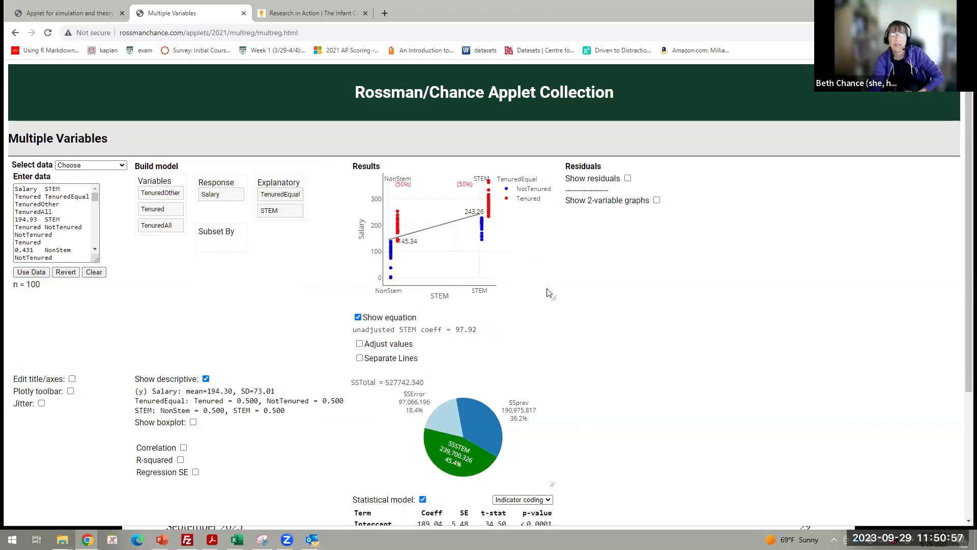
click(360, 344)
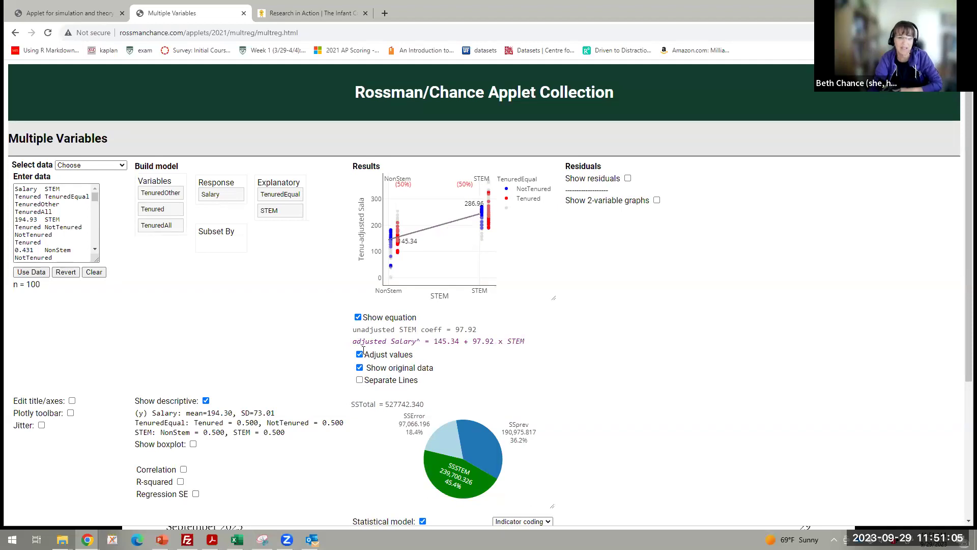
click(360, 355)
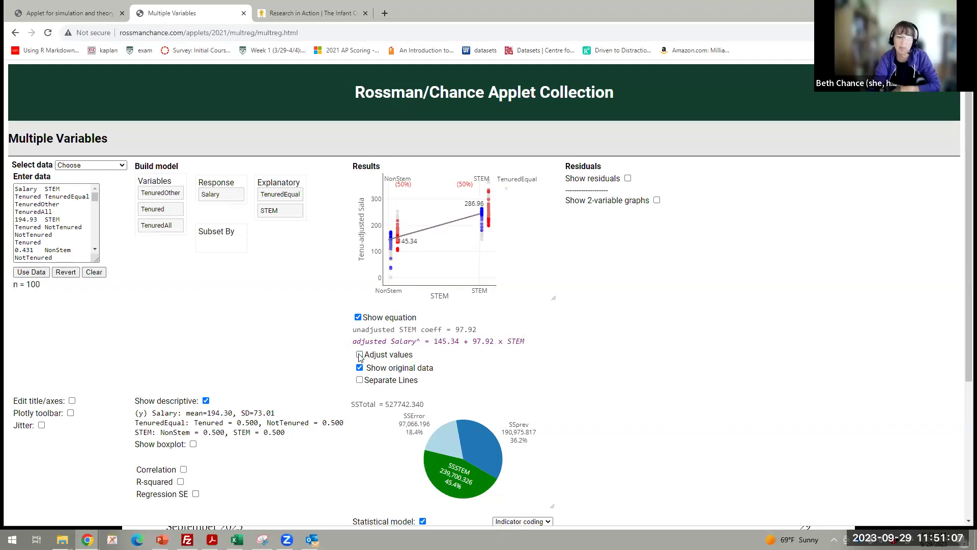
Step: Replace TenuredEqual with TenuredOther as the adjusting variable and adjust the salary values for it
mouse_move(284, 195)
mouse_down()
mouse_move(162, 208)
mouse_move(218, 219)
mouse_move(284, 195)
mouse_up()
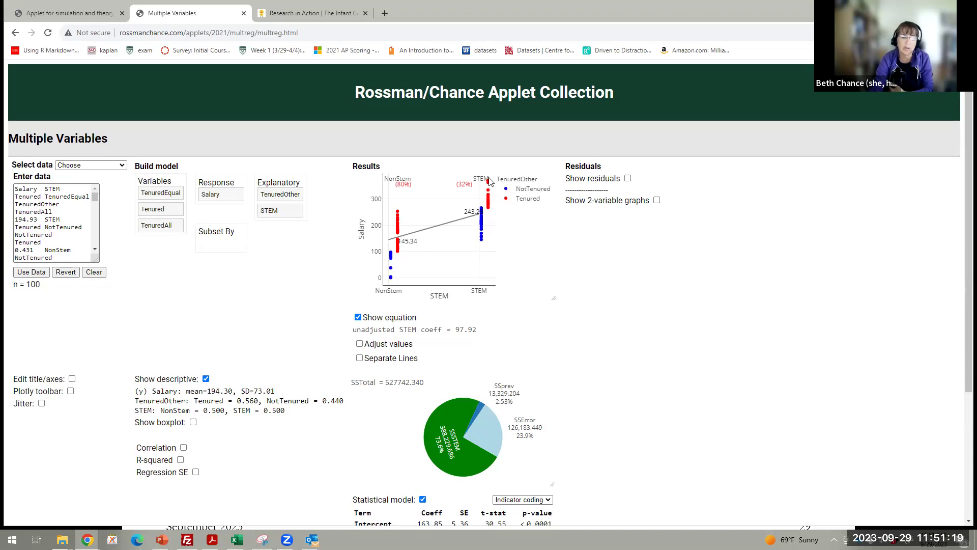
click(360, 344)
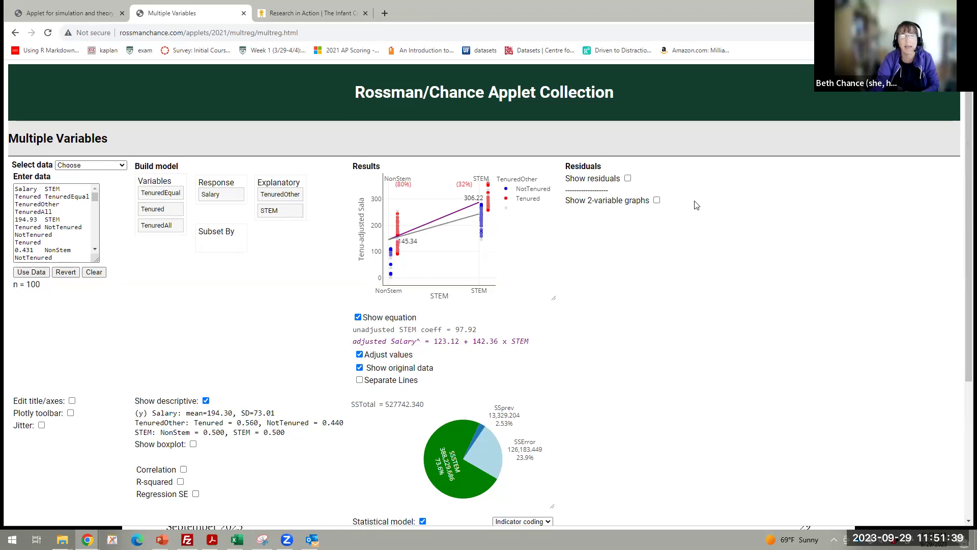
Step: View the two-variable graphs for TenuredOther and hide them again, and show the ANOVA table for the salary model
click(657, 200)
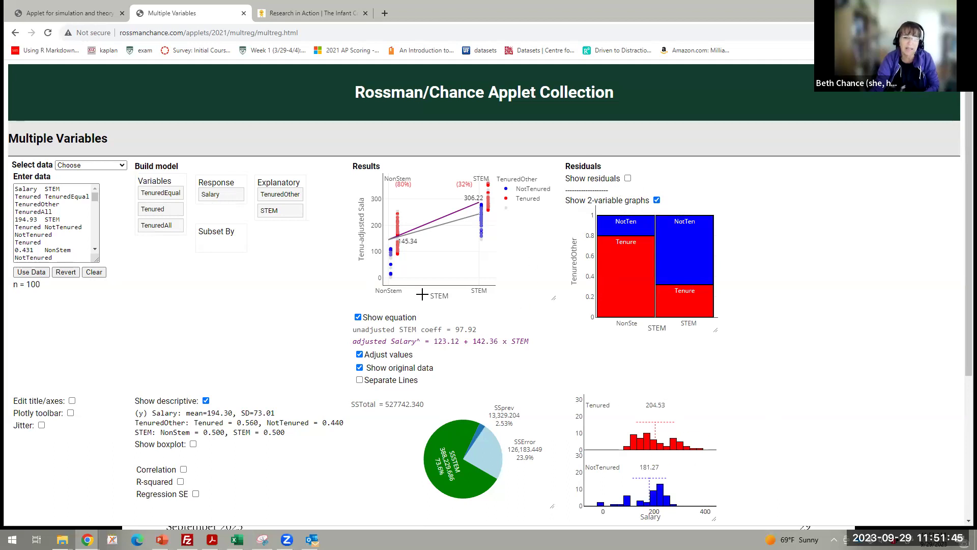
click(657, 200)
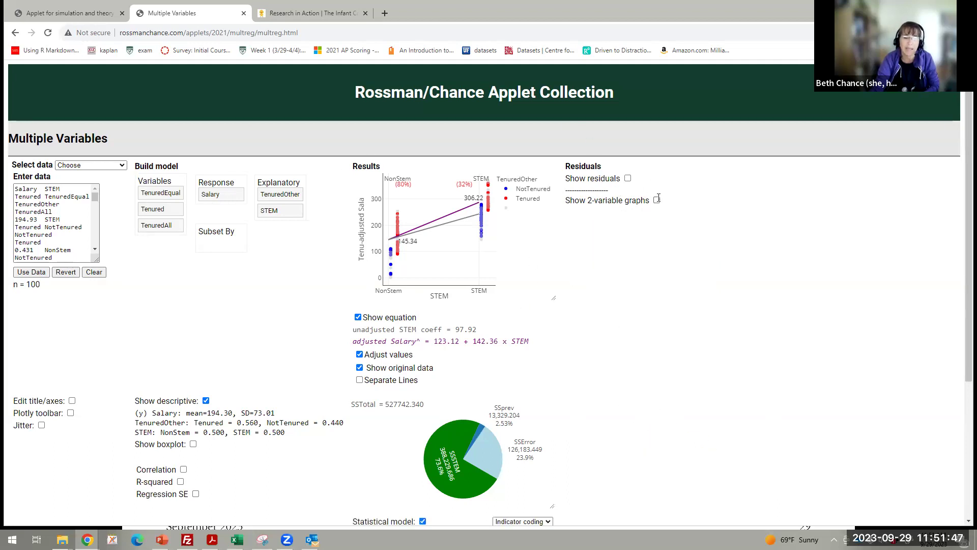
scroll(662, 419, down, 3)
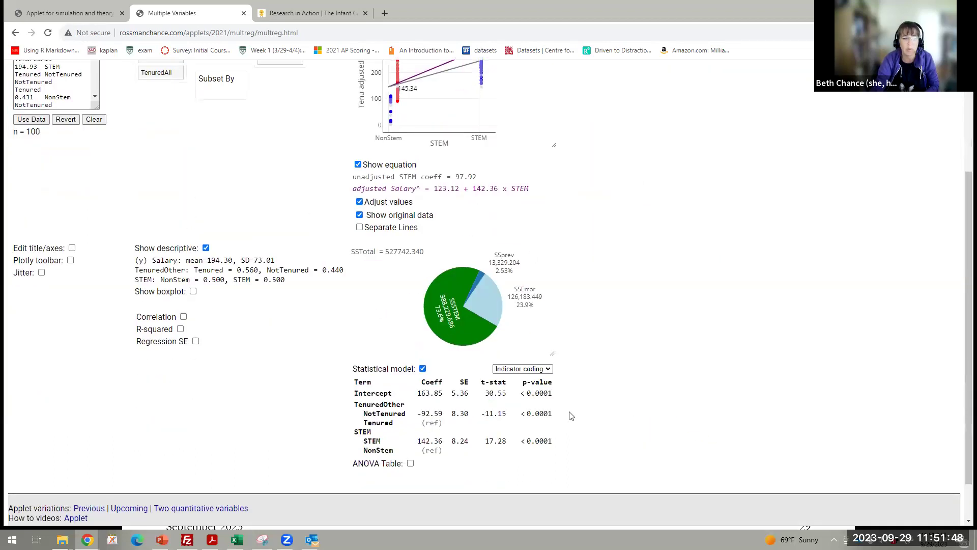
click(411, 464)
scroll(678, 405, down, 2)
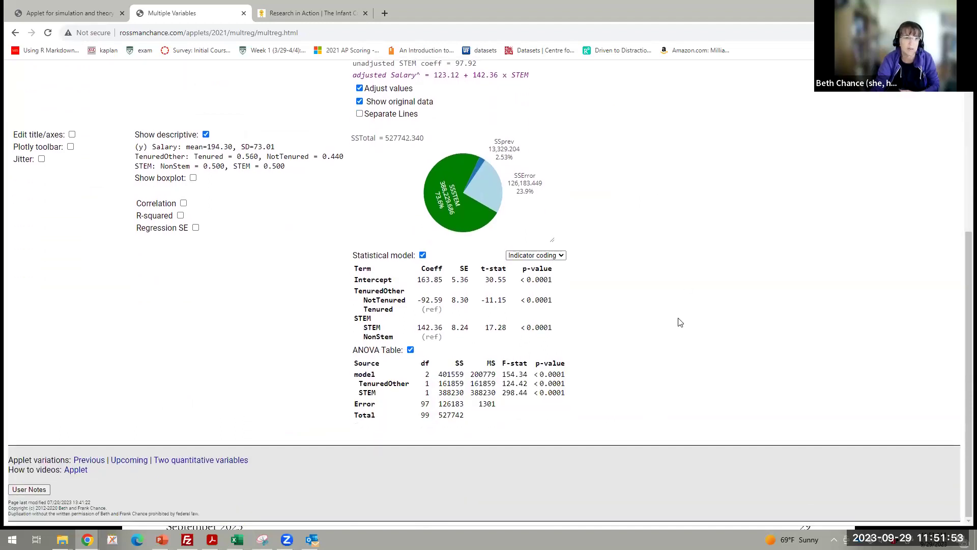
scroll(675, 250, up, 3)
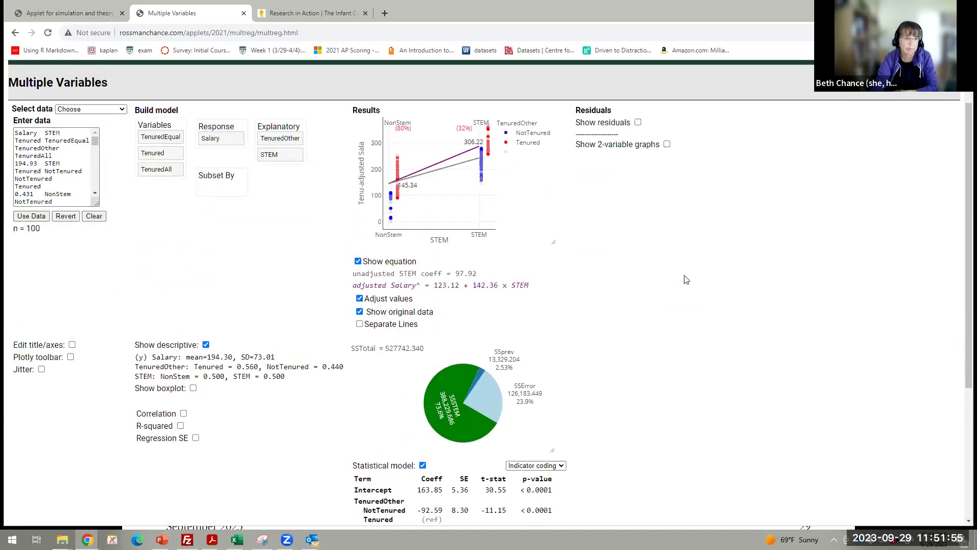
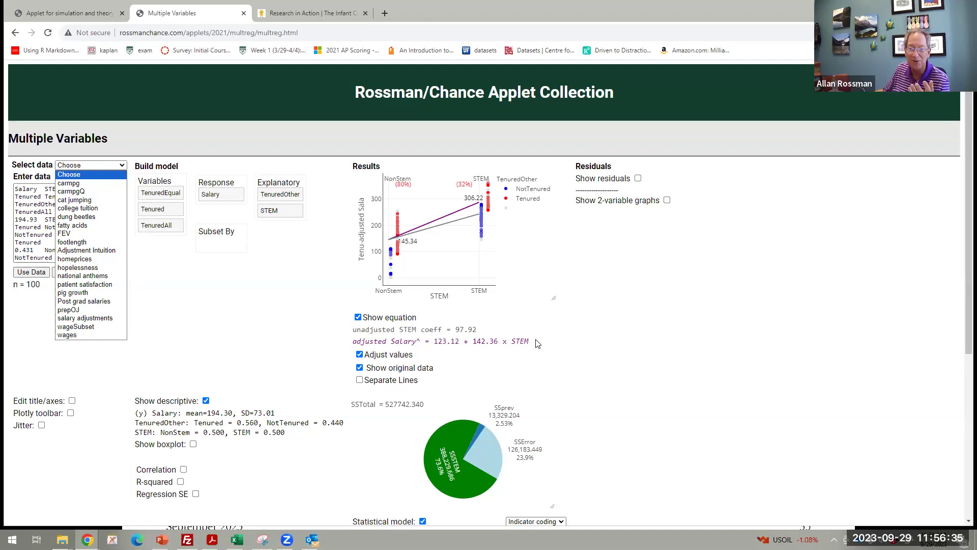
Step: Return to the applet collection index and open the Descriptive Statistics applet with its instructions shown
click(477, 99)
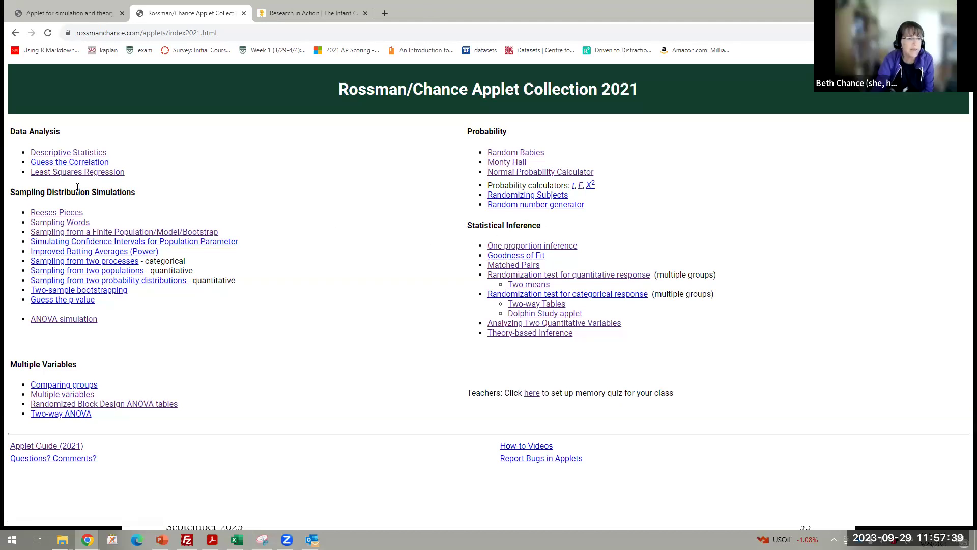
click(102, 153)
click(504, 164)
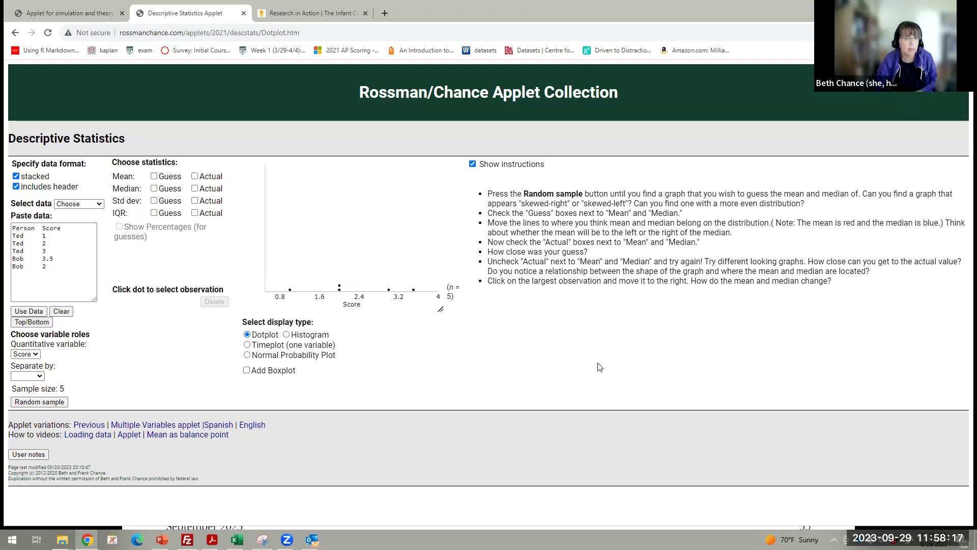
key(XF86AudioLowerVolume)
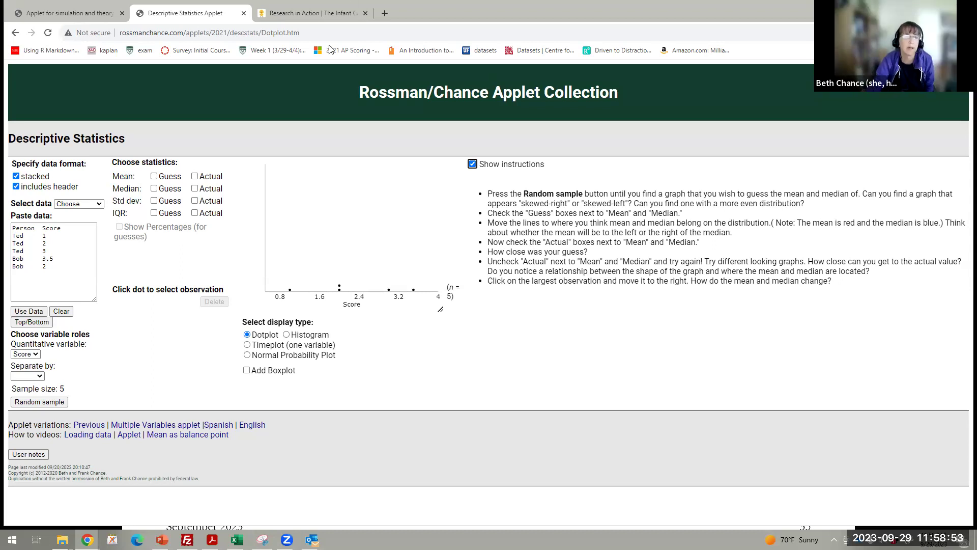
Step: Go to isi-stats.com, view the instructor resources of the Introductory 2nd edition, and return to that book's page
click(336, 30)
text(isi-stats.com)
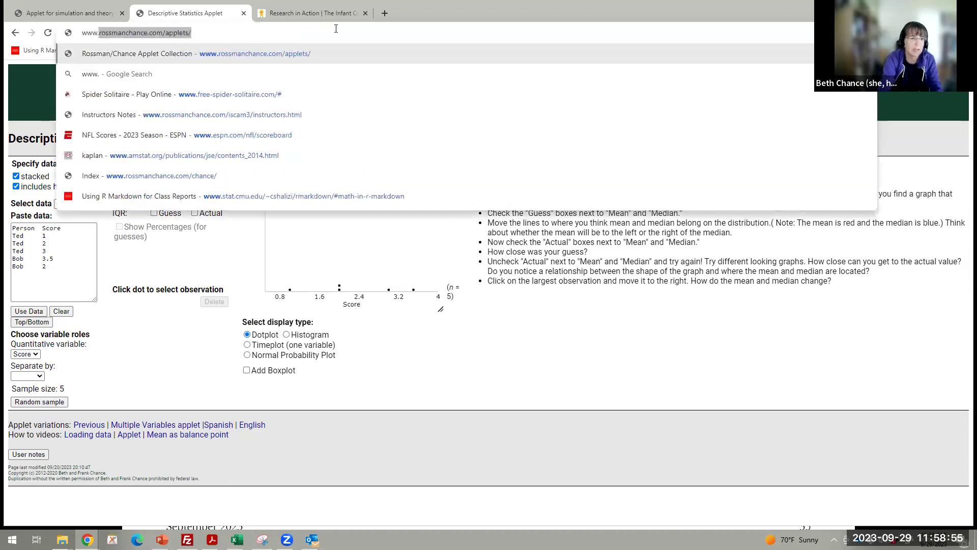
key(Return)
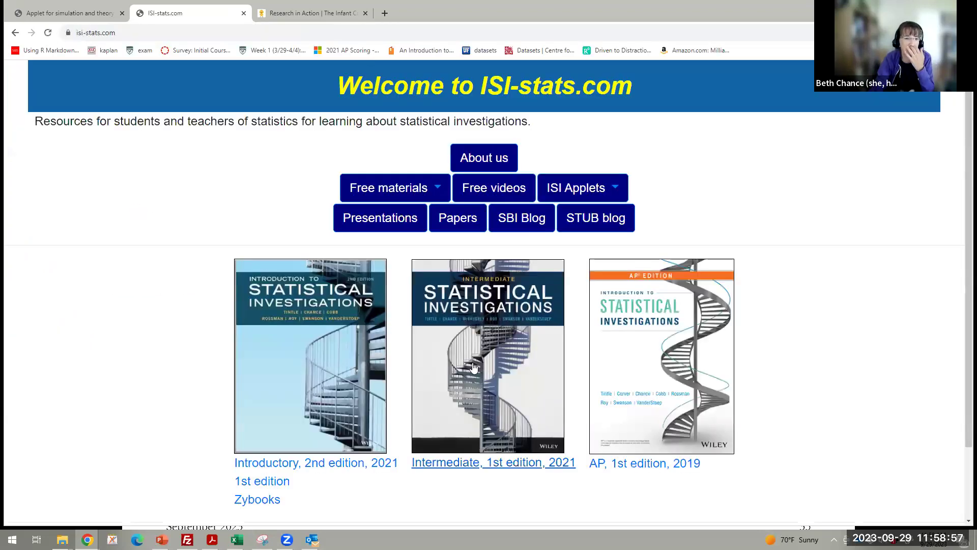
click(341, 464)
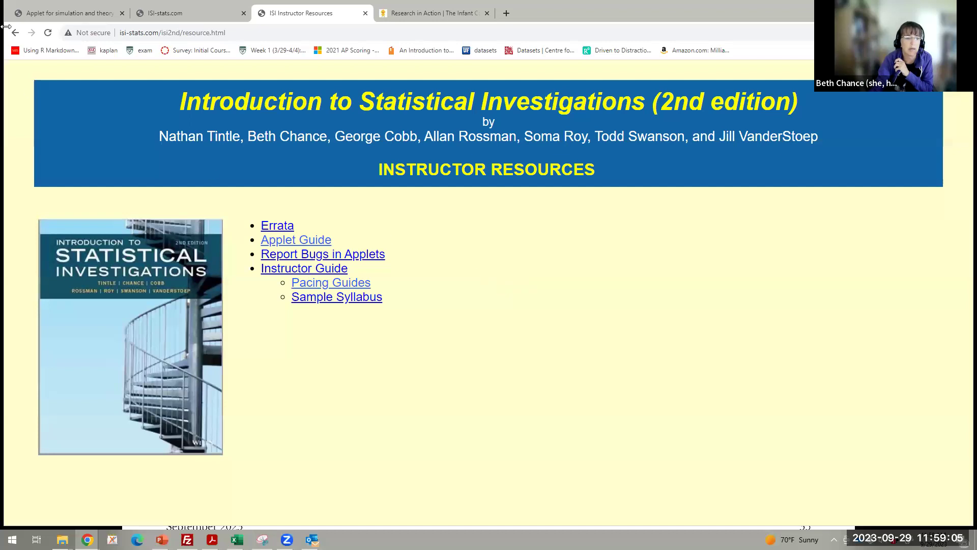
click(16, 33)
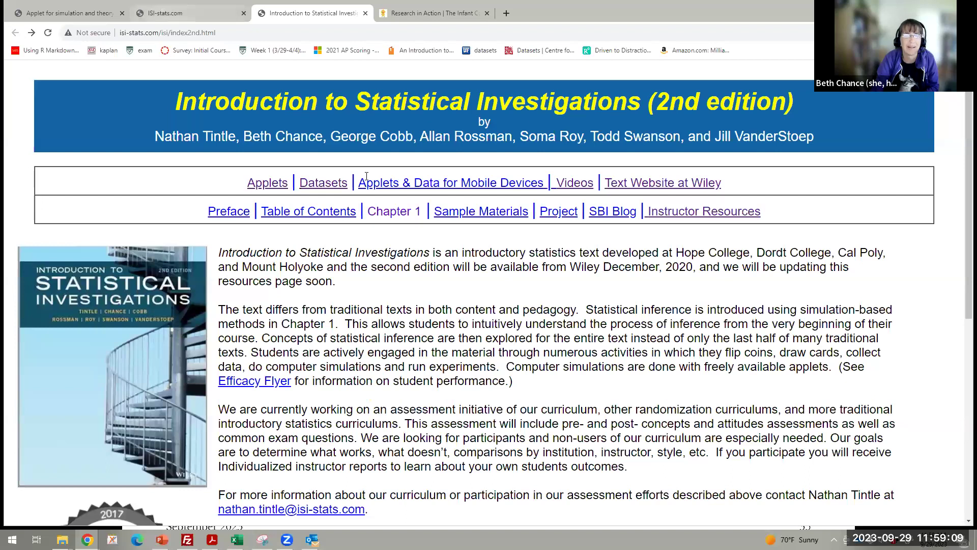
Step: Go back to the ISI-stats home page and open the lab activities in the 1st edition's instructor resources
click(173, 20)
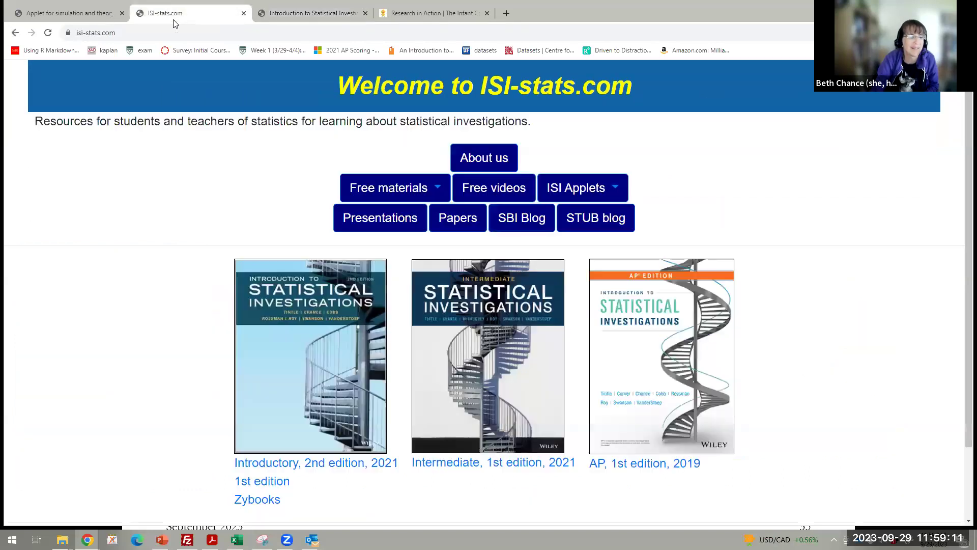
click(261, 483)
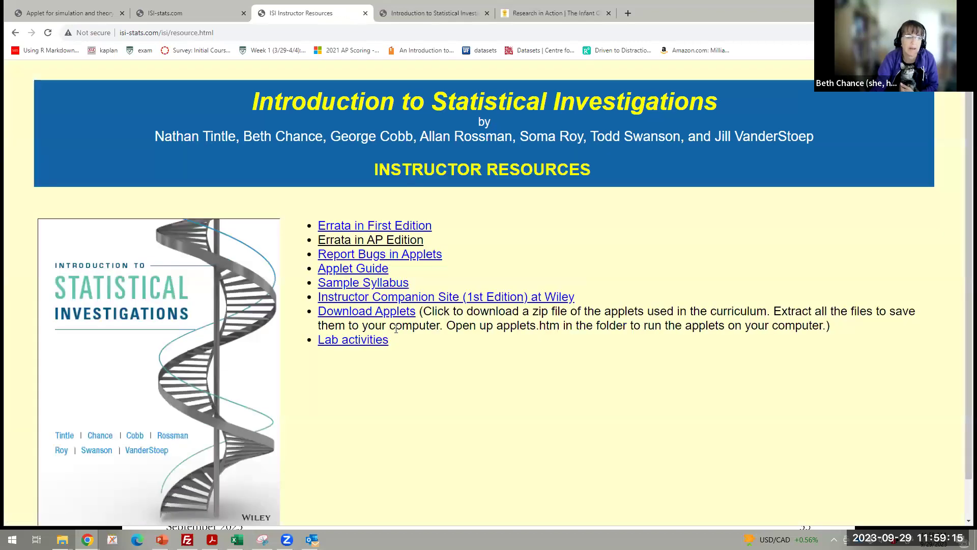
click(385, 342)
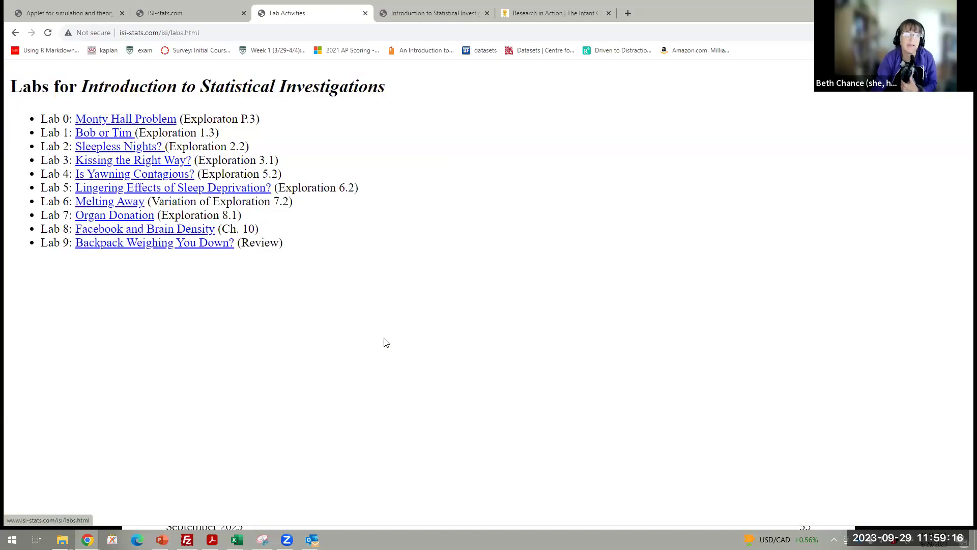
Step: Open Lab 3, Kissing the Right Way?, start it, and view the embedded applet in its two-sided p-values section
click(144, 160)
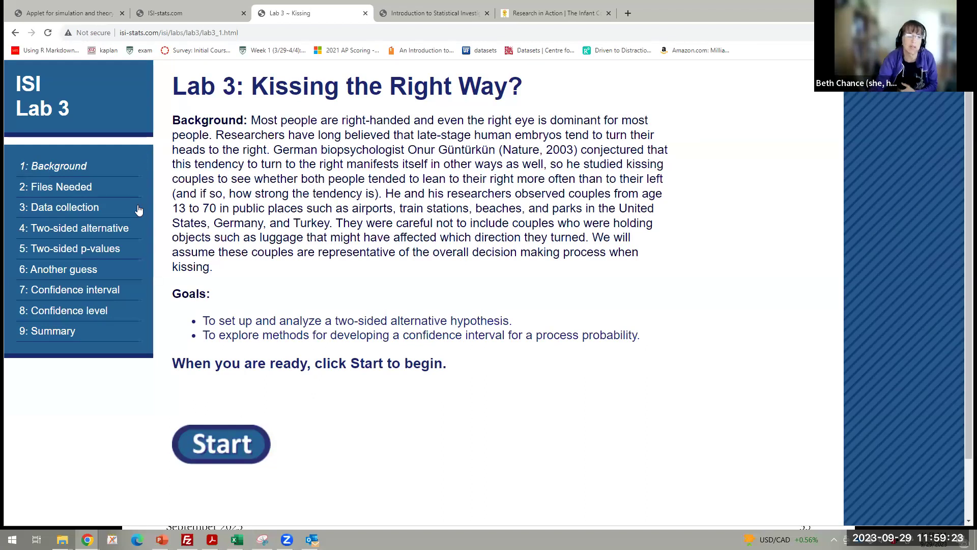
click(247, 447)
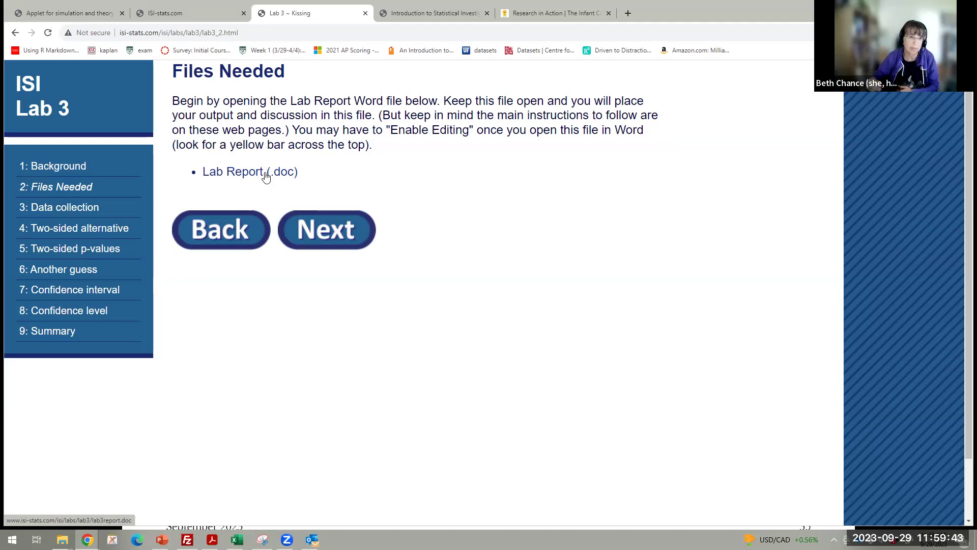
click(88, 255)
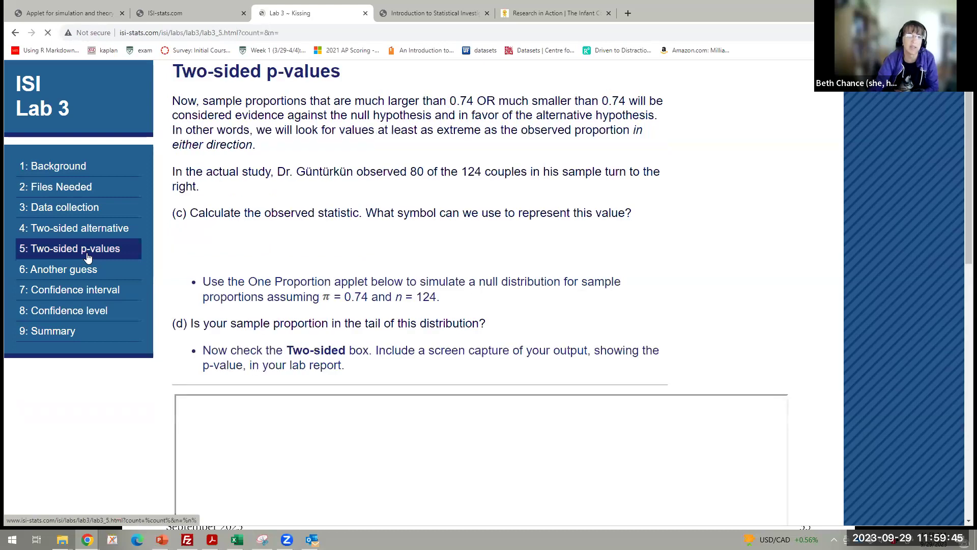
scroll(535, 412, down, 3)
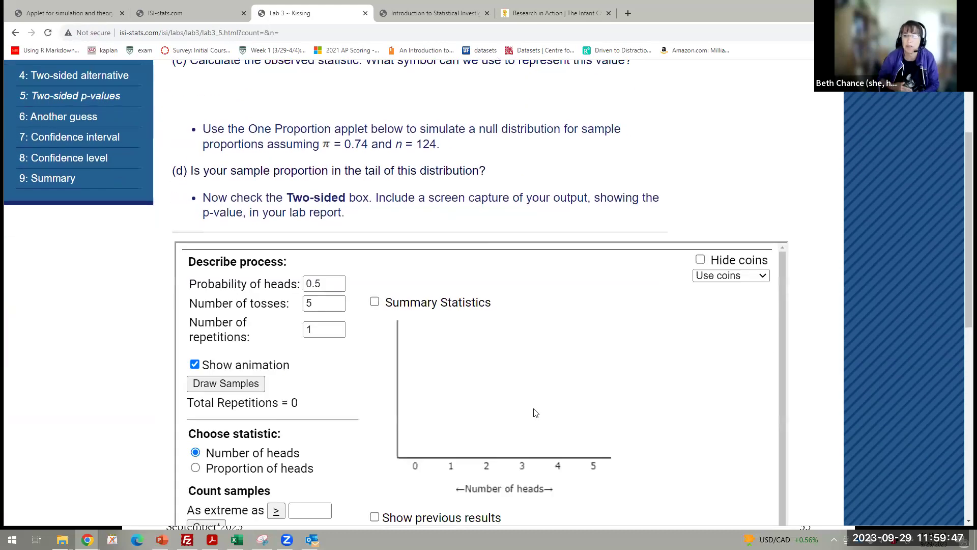